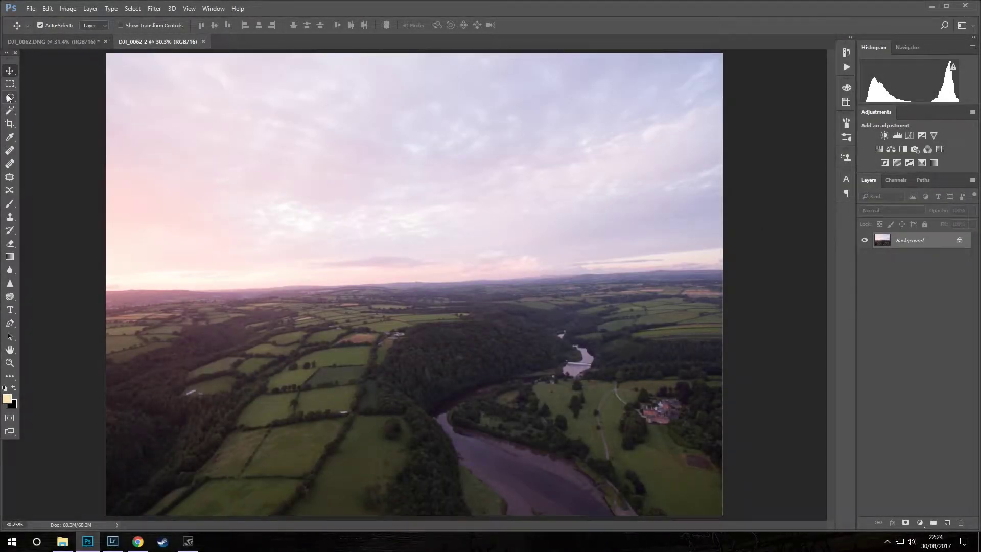
# Bring the edited DJI_0062.DNG sunset document to the front in Photoshop
pyautogui.click(37, 42)
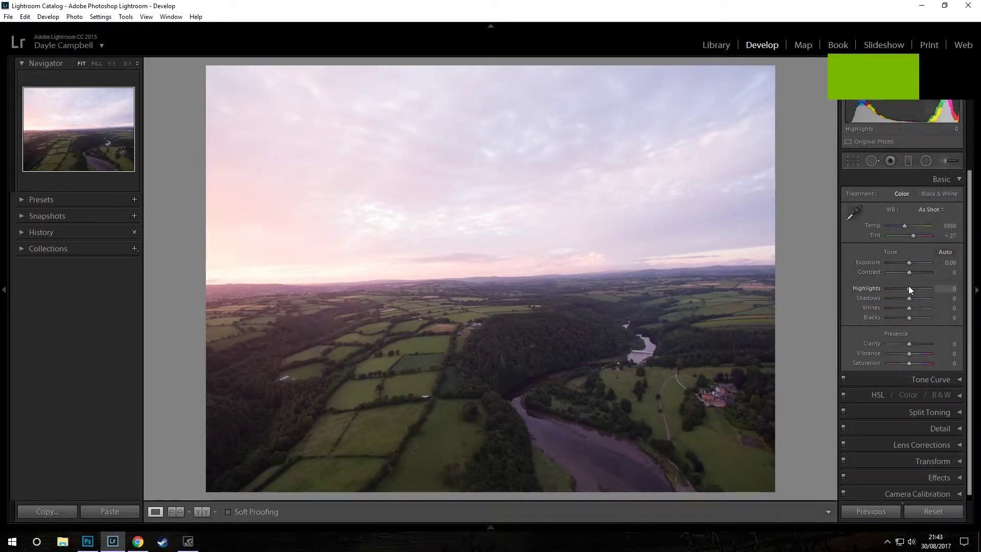
# In the Basic panel, pull Highlights to −79 and add Contrast +12, Vibrance +17, Saturation +7
pyautogui.moveTo(909, 288); pyautogui.dragTo(892, 289)
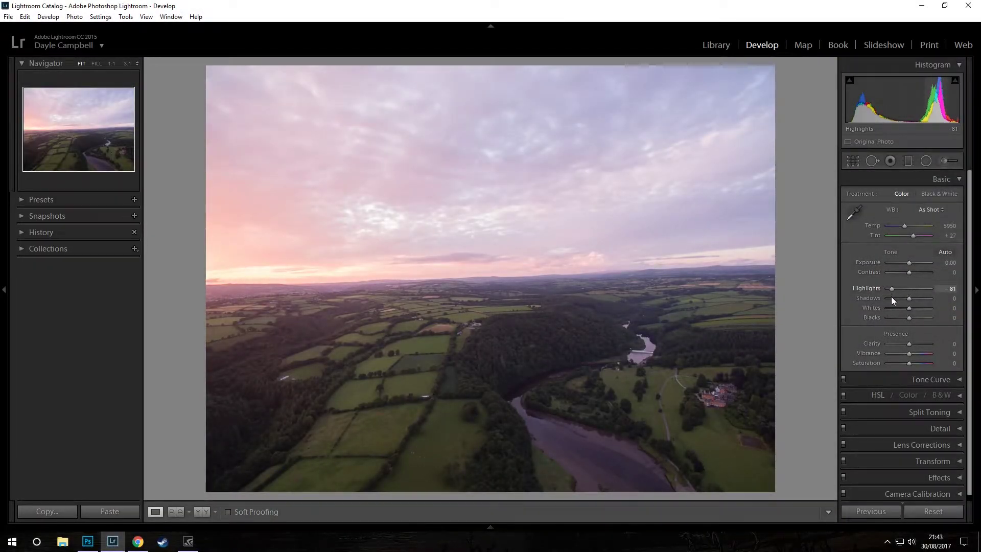
pyautogui.press('Up')
pyautogui.press('Up')
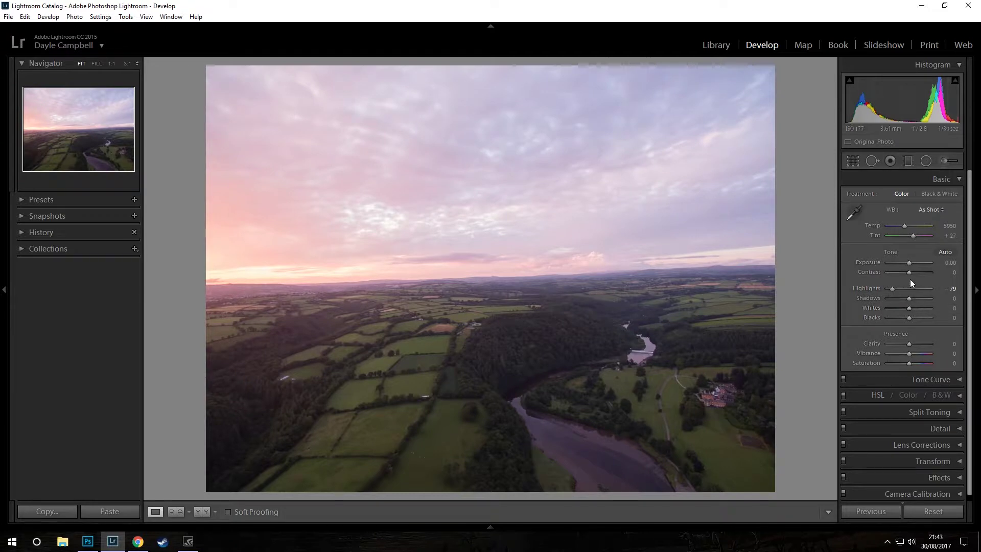
pyautogui.moveTo(910, 274); pyautogui.dragTo(912, 274)
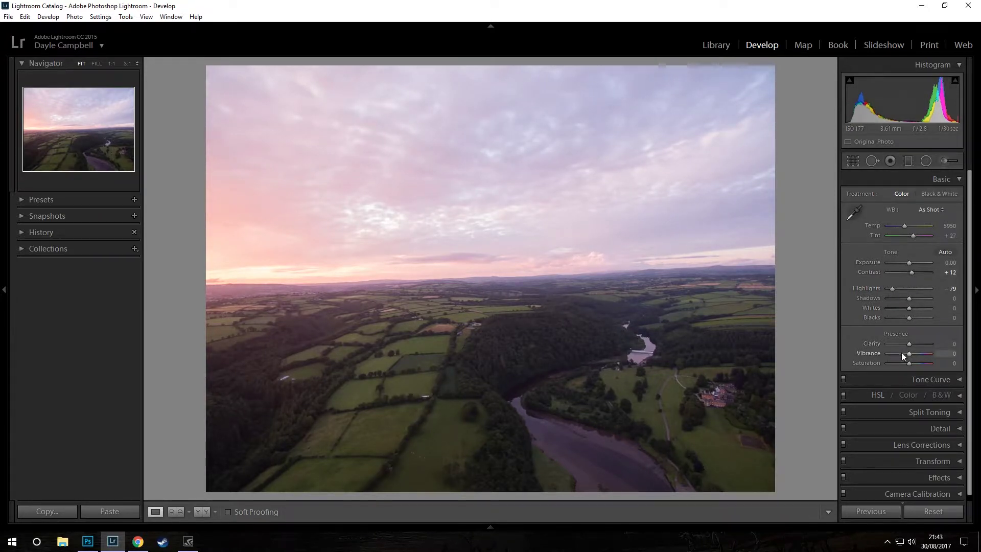
pyautogui.moveTo(908, 353); pyautogui.dragTo(915, 352)
pyautogui.moveTo(909, 363); pyautogui.dragTo(911, 357)
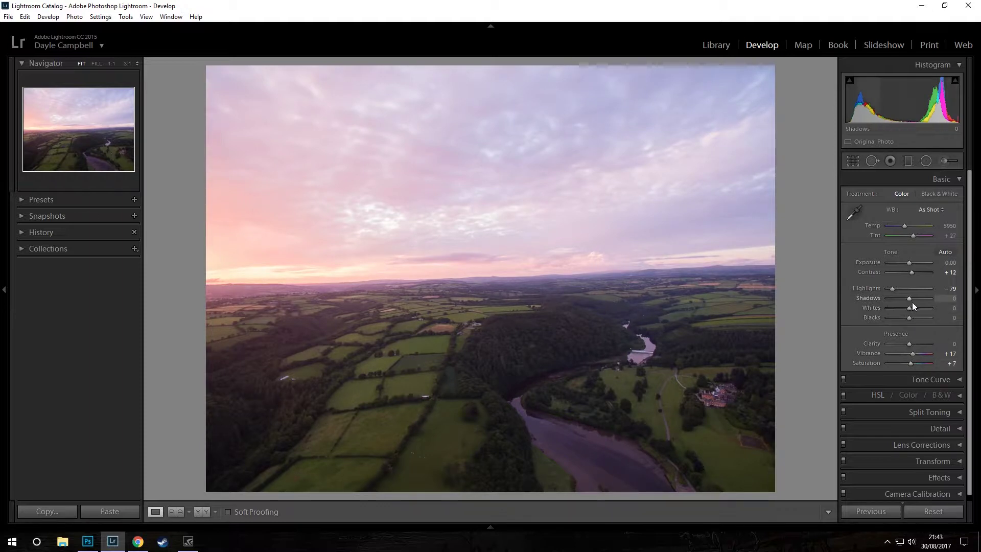
pyautogui.moveTo(909, 302); pyautogui.dragTo(910, 305)
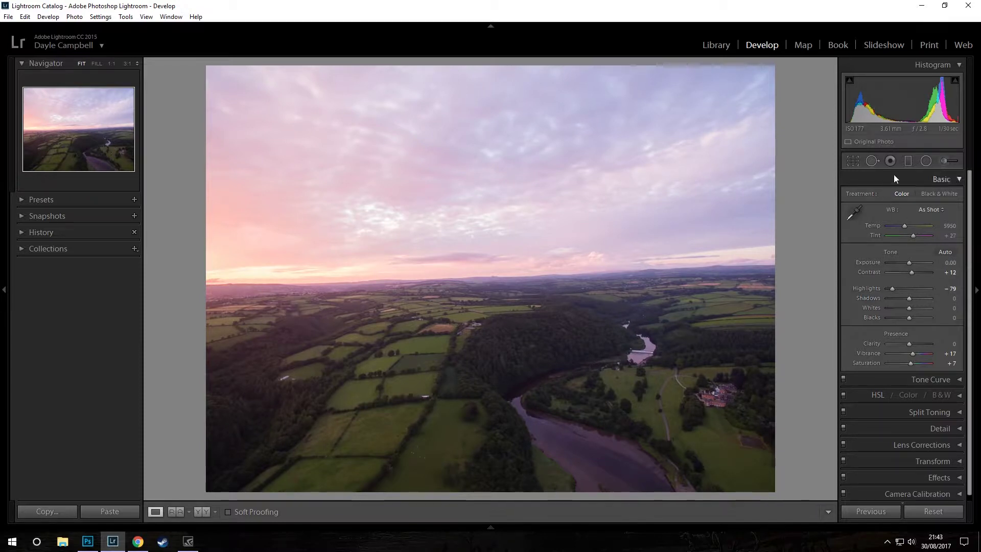
# Lay a graduated filter over the sky, level with the horizon, at Exposure −0.76
pyautogui.click(908, 161)
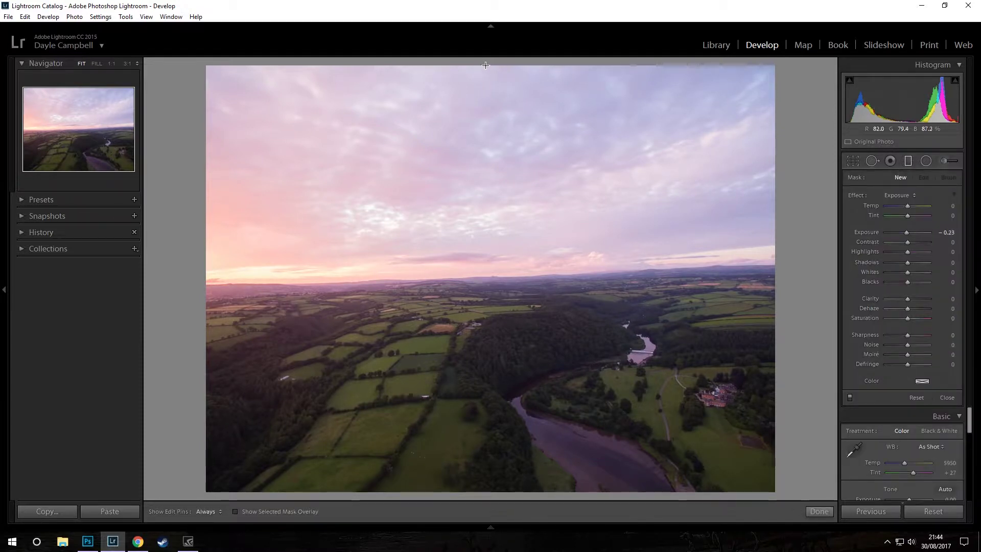
pyautogui.moveTo(482, 61)
pyautogui.mouseDown()
pyautogui.moveTo(491, 294)
pyautogui.moveTo(696, 282)
pyautogui.mouseUp()
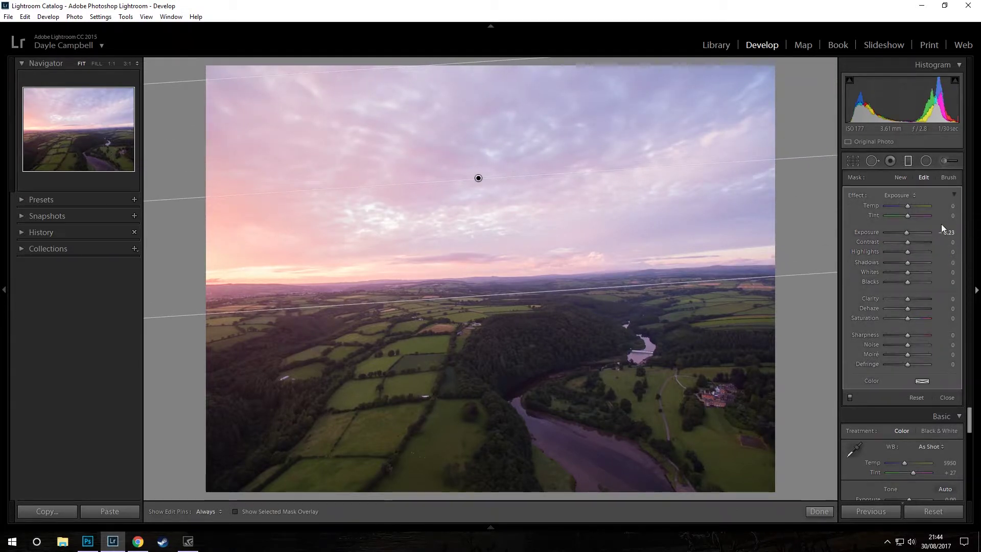
pyautogui.moveTo(905, 232); pyautogui.dragTo(901, 233)
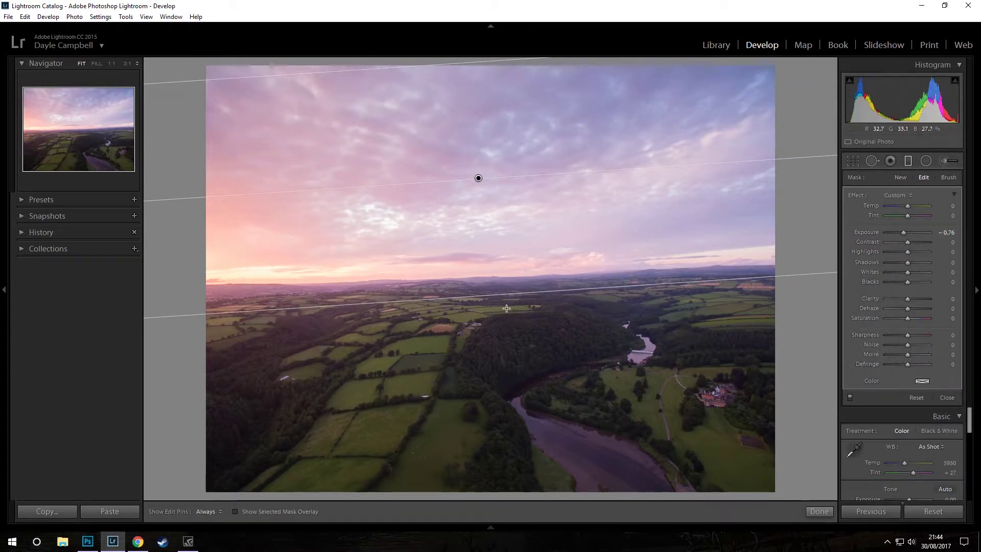
pyautogui.moveTo(500, 295); pyautogui.dragTo(493, 202)
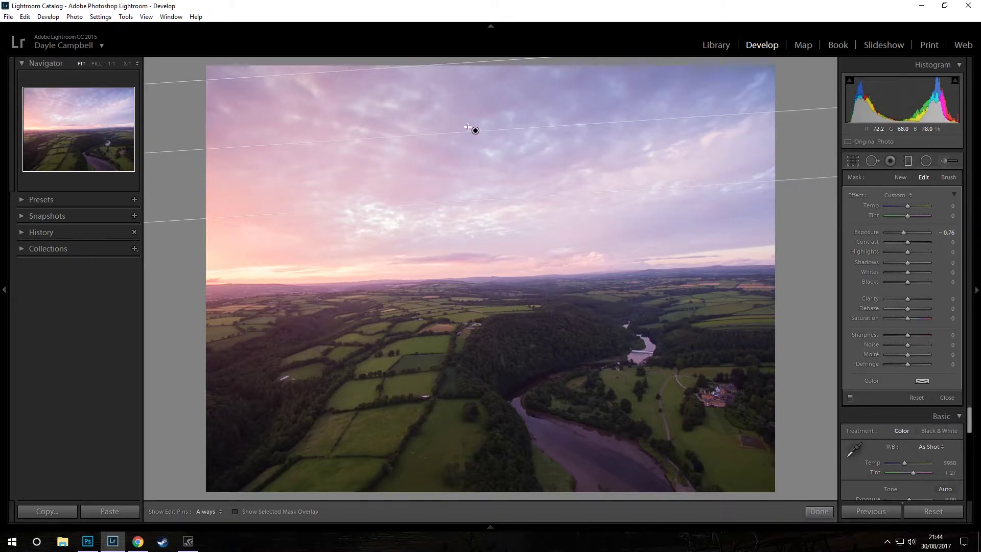
pyautogui.moveTo(474, 137); pyautogui.dragTo(471, 259)
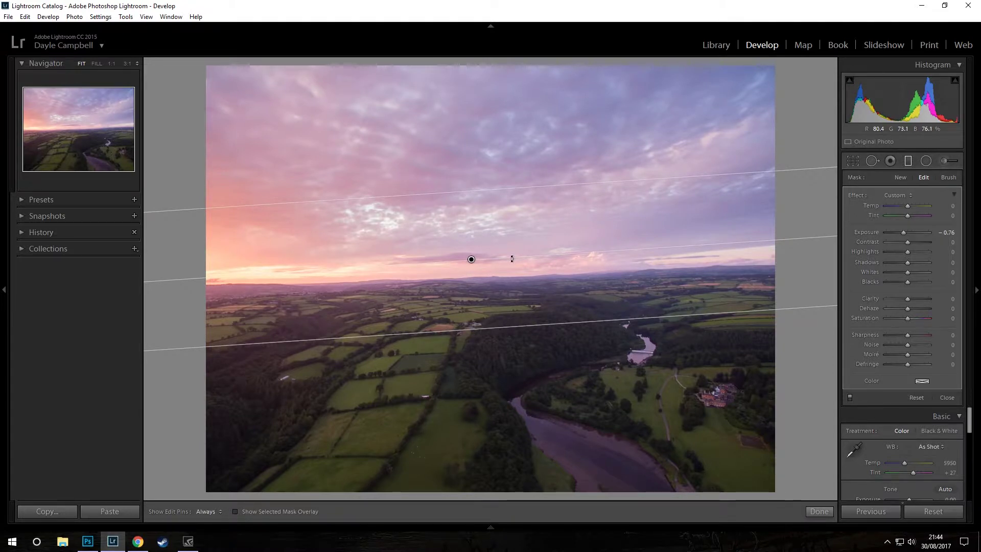
pyautogui.moveTo(512, 258); pyautogui.dragTo(514, 257)
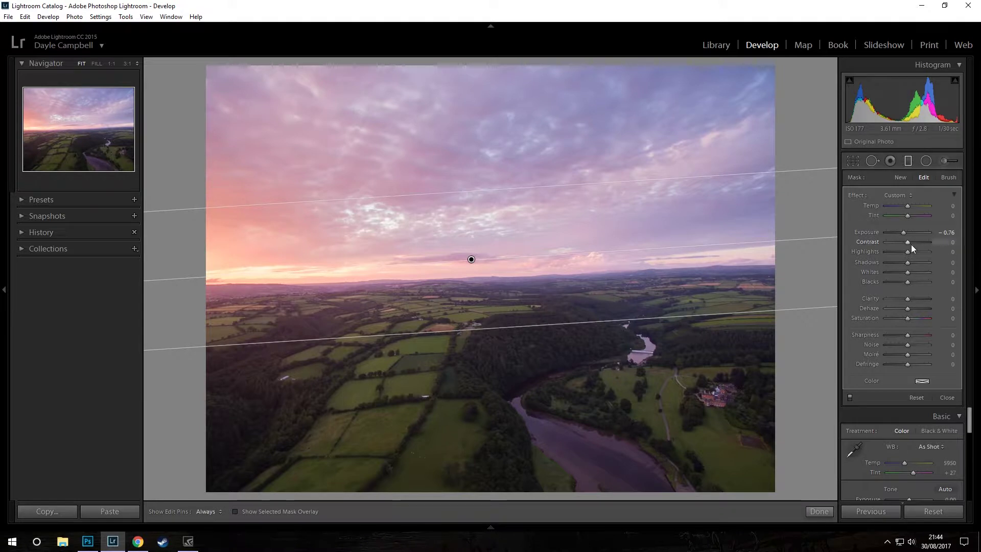
# Give the sky filter Contrast 52, Shadows −21, Clarity 24 and Saturation 17
pyautogui.moveTo(911, 245); pyautogui.dragTo(916, 247)
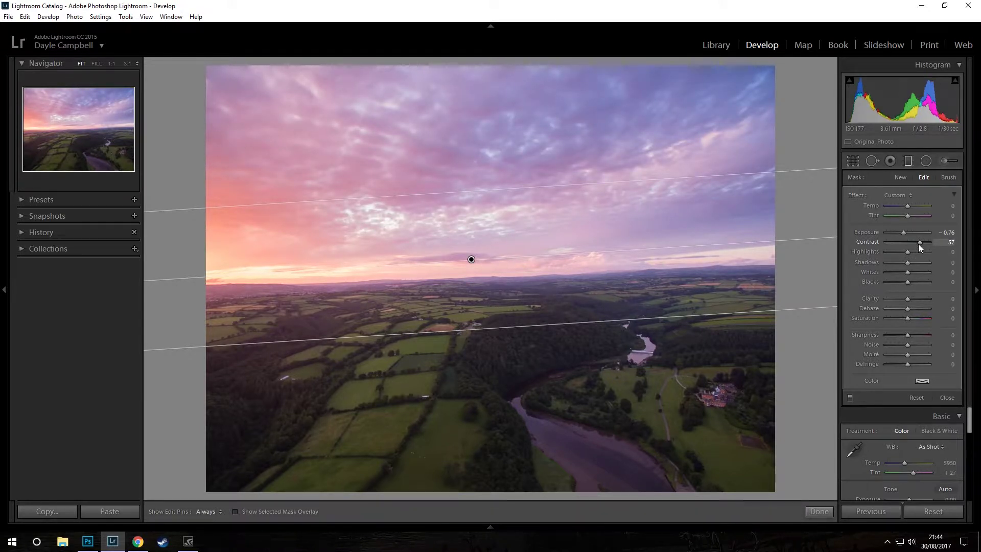
pyautogui.moveTo(906, 319); pyautogui.dragTo(912, 305)
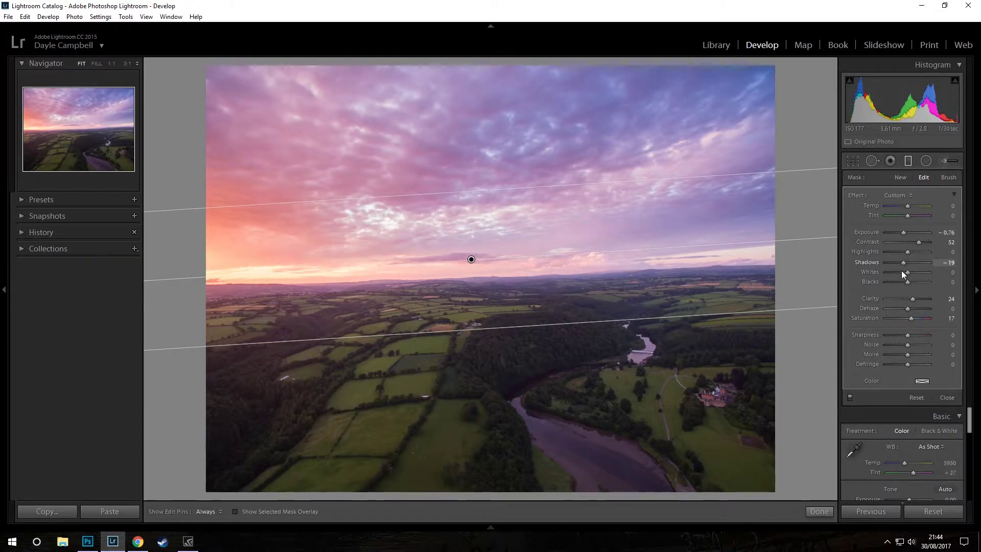
pyautogui.moveTo(494, 327); pyautogui.dragTo(498, 321)
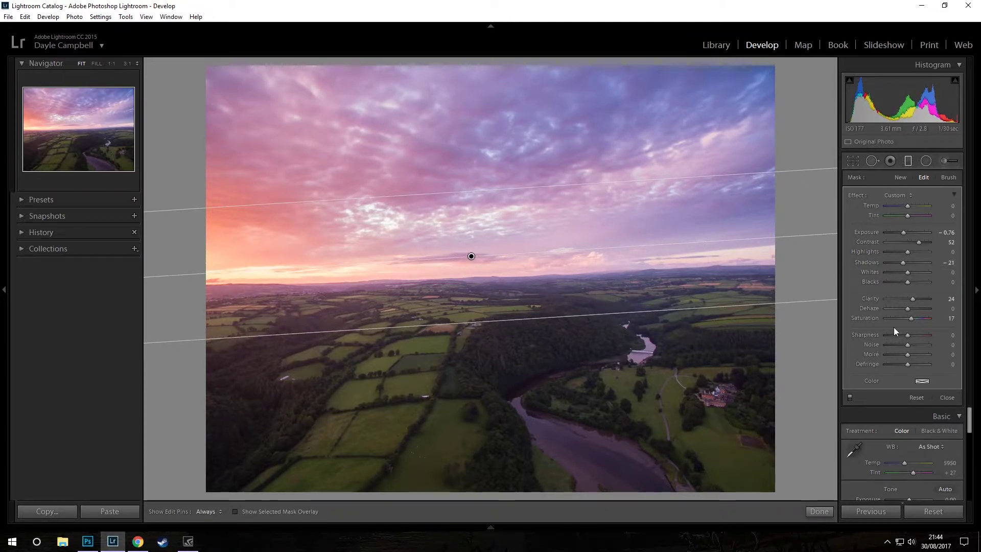
pyautogui.moveTo(912, 318); pyautogui.dragTo(911, 319)
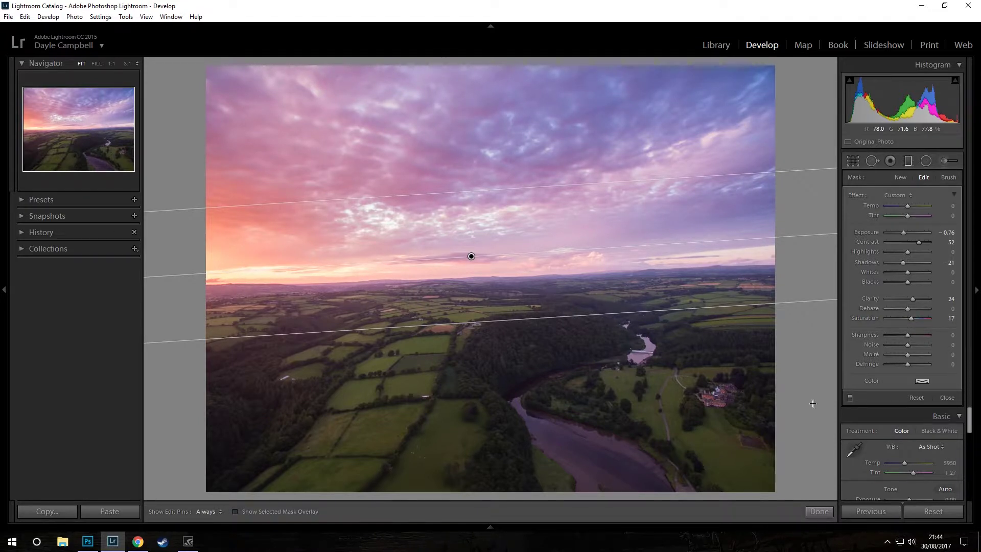
pyautogui.click(817, 511)
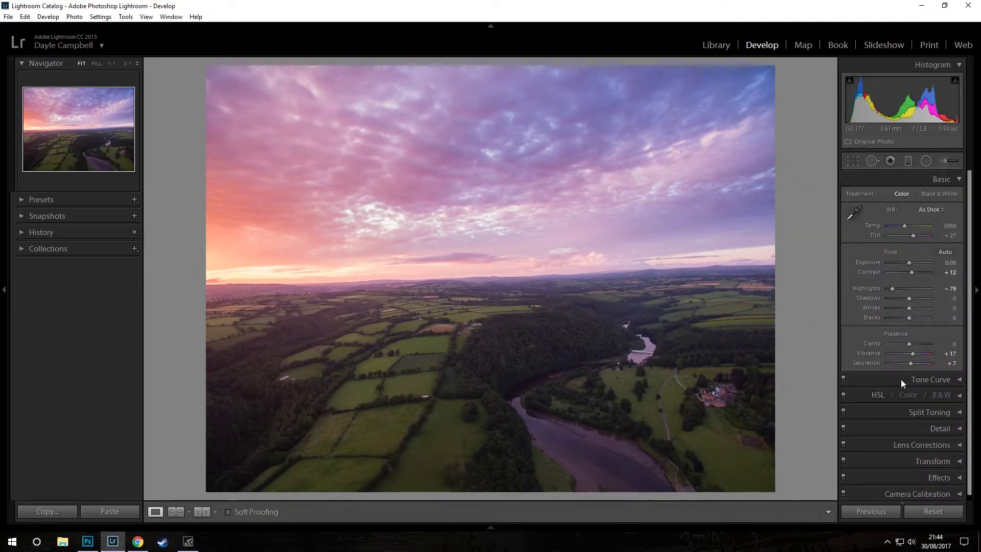
# Draw an inverted radial filter on the lower-left fields: Exposure 0.76, Contrast 17, Saturation 19, Temp 7
pyautogui.click(924, 163)
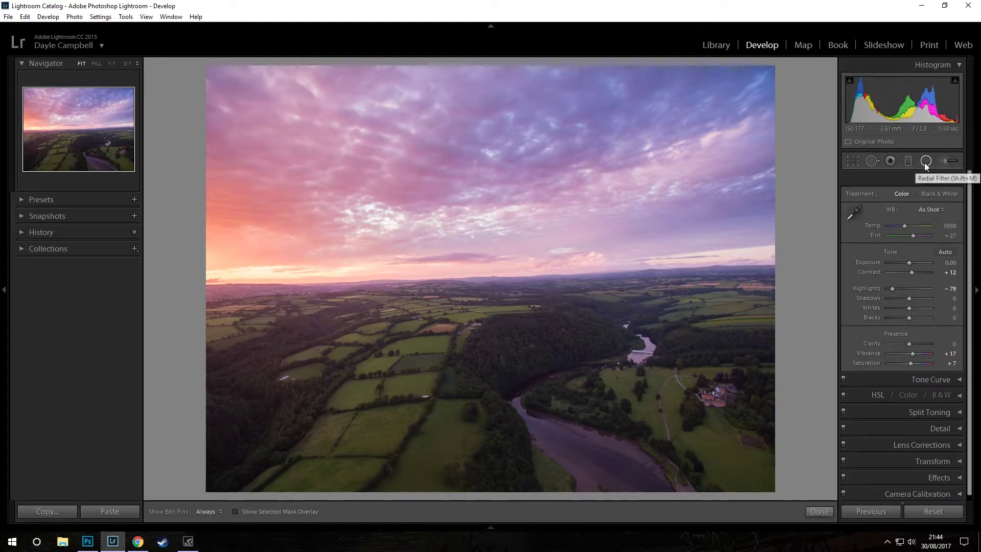
pyautogui.moveTo(320, 438); pyautogui.dragTo(429, 387)
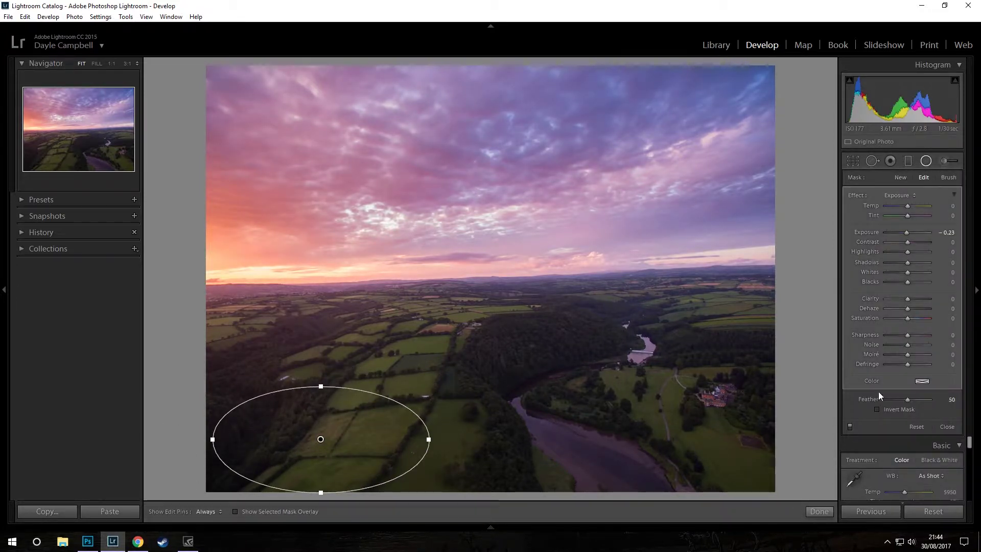
pyautogui.click(875, 409)
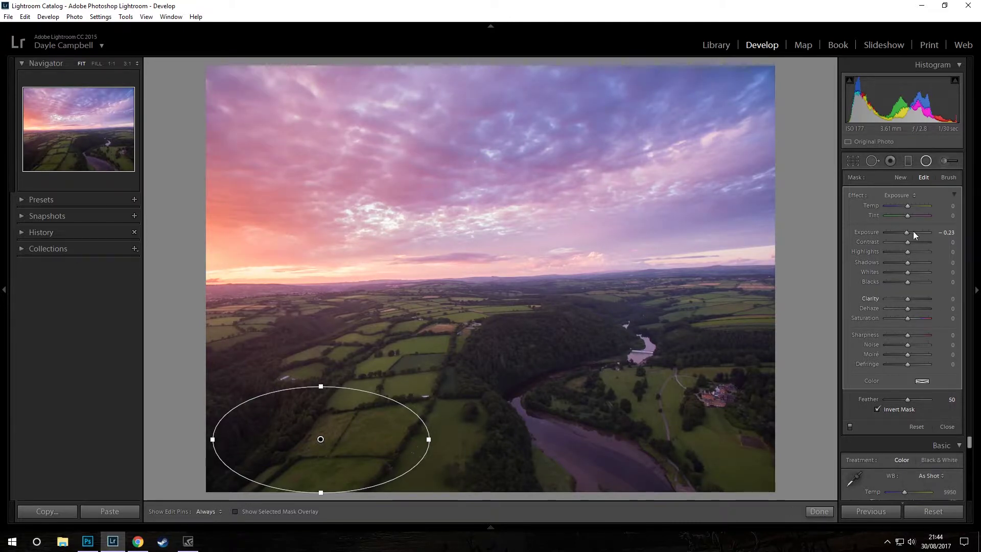
pyautogui.moveTo(913, 231)
pyautogui.mouseDown()
pyautogui.moveTo(912, 243)
pyautogui.moveTo(914, 234)
pyautogui.mouseUp()
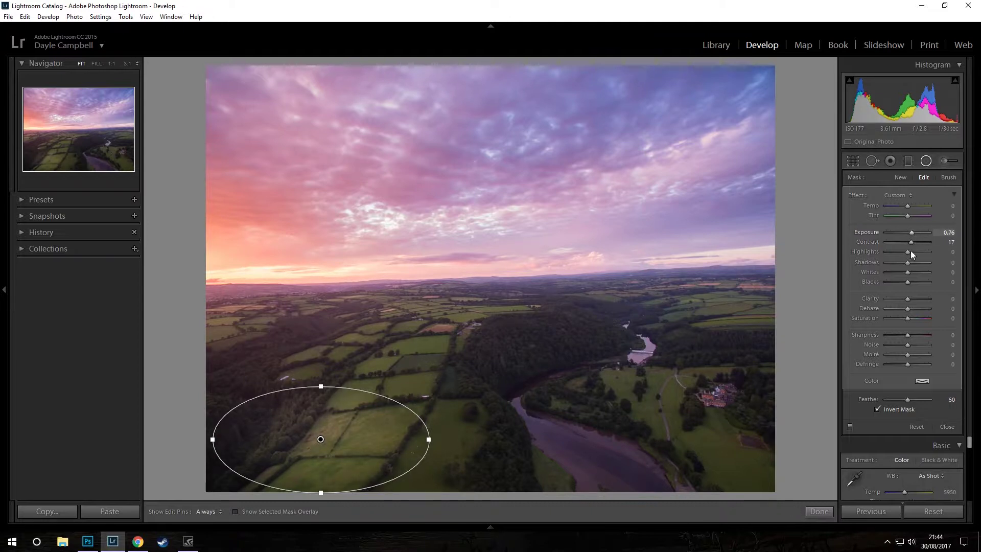
pyautogui.moveTo(908, 320); pyautogui.dragTo(912, 321)
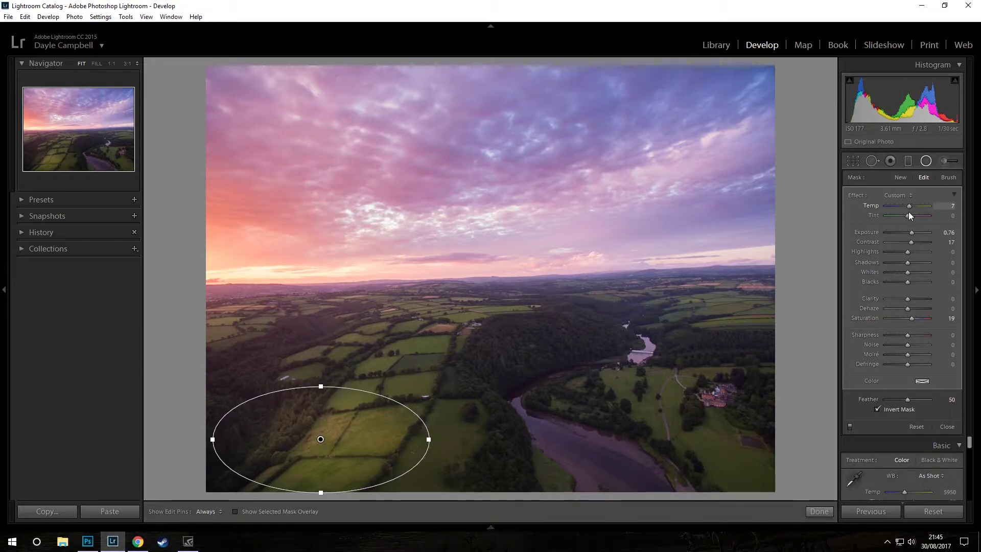
pyautogui.moveTo(908, 211); pyautogui.dragTo(908, 211)
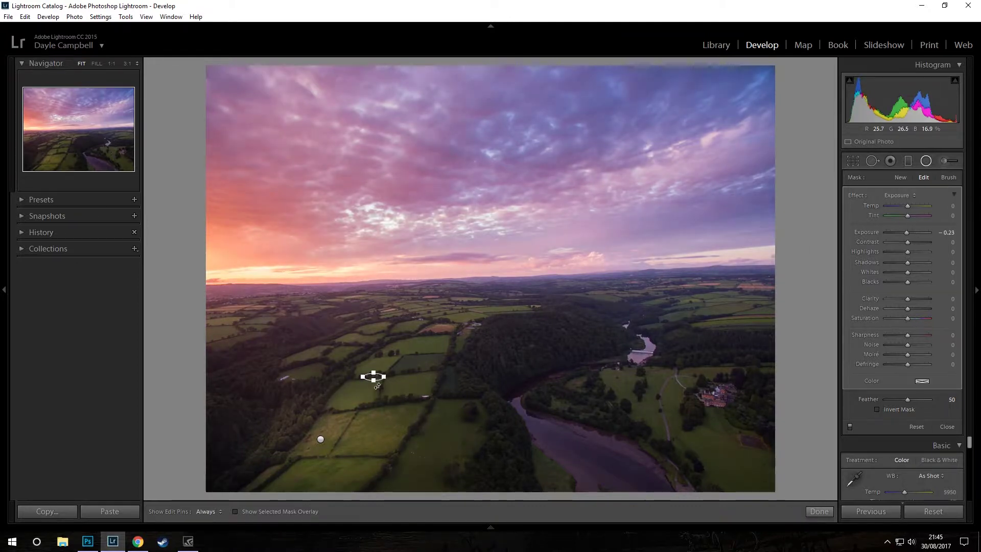
# Move and tilt the radial ellipse along the central fields, easing Exposure to 0.67
pyautogui.hotkey('ctrl', 'z')
pyautogui.hotkey('ctrl', 'y')
pyautogui.moveTo(318, 440); pyautogui.dragTo(394, 369)
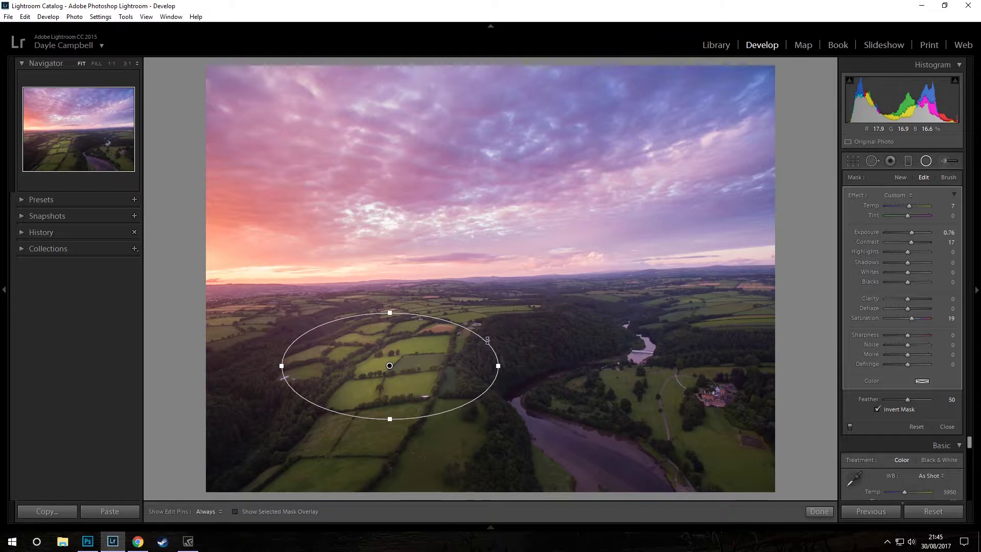
pyautogui.moveTo(490, 338)
pyautogui.mouseDown()
pyautogui.moveTo(458, 290)
pyautogui.moveTo(423, 295)
pyautogui.mouseUp()
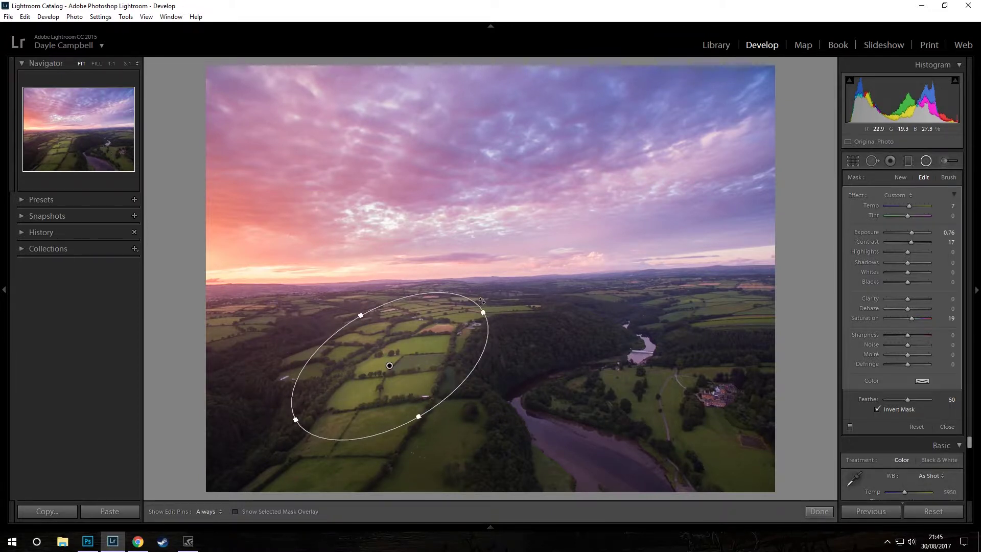
pyautogui.moveTo(482, 301); pyautogui.dragTo(476, 293)
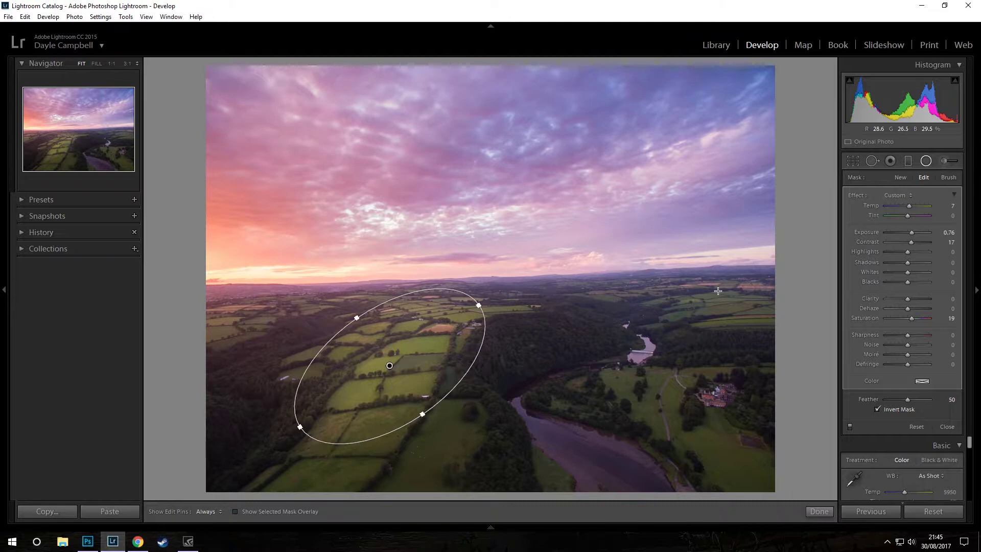
pyautogui.click(911, 234)
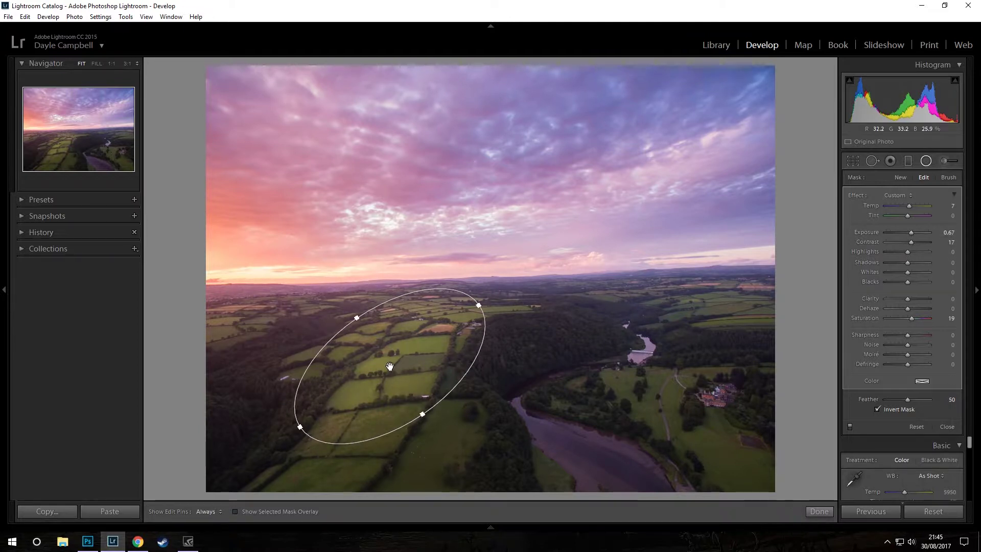
pyautogui.moveTo(389, 365)
pyautogui.mouseDown()
pyautogui.moveTo(346, 439)
pyautogui.moveTo(390, 364)
pyautogui.mouseUp()
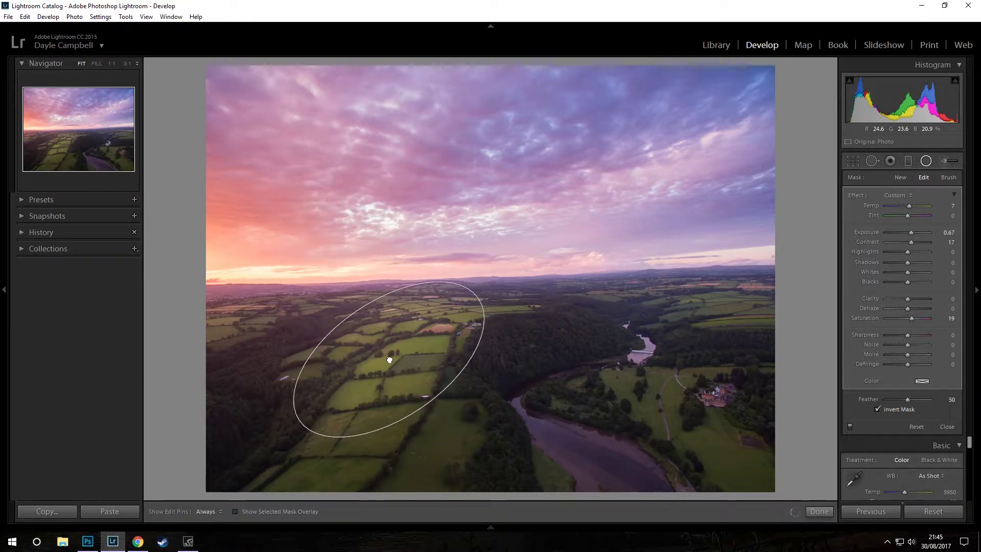
# Duplicate the radial filter onto the far-left fields and again onto the lower fields
pyautogui.rightClick(392, 357)
pyautogui.click(401, 362)
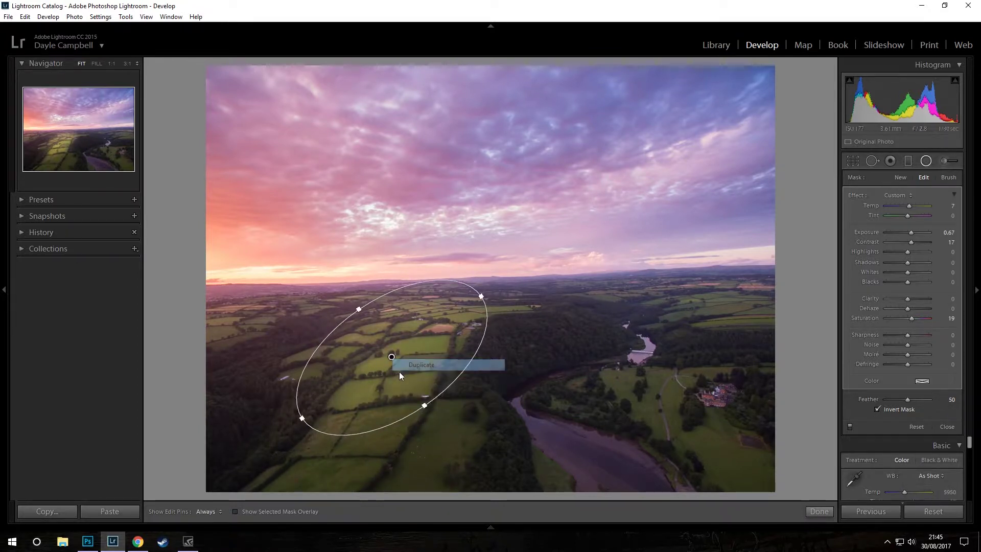
pyautogui.moveTo(392, 357)
pyautogui.mouseDown()
pyautogui.moveTo(213, 315)
pyautogui.moveTo(232, 348)
pyautogui.mouseUp()
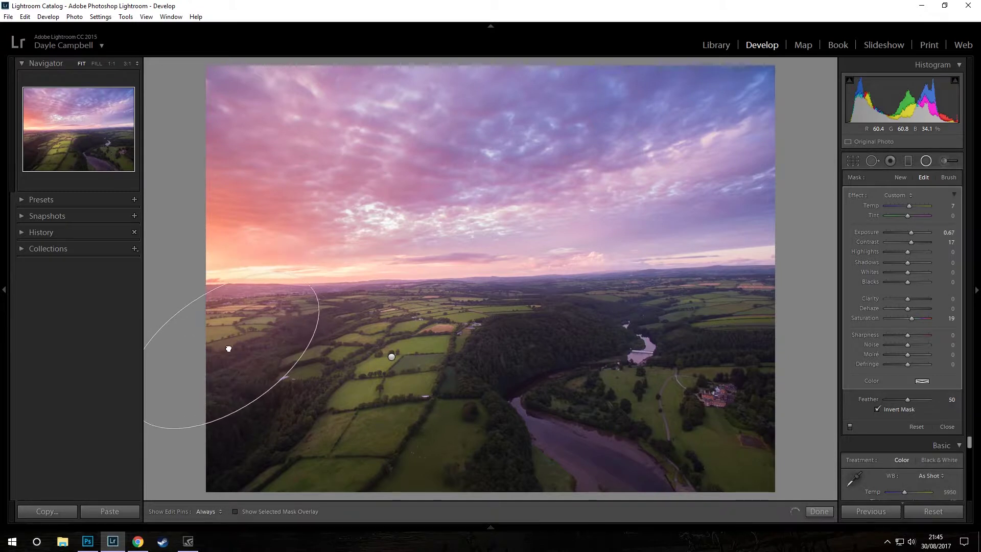
pyautogui.rightClick(232, 346)
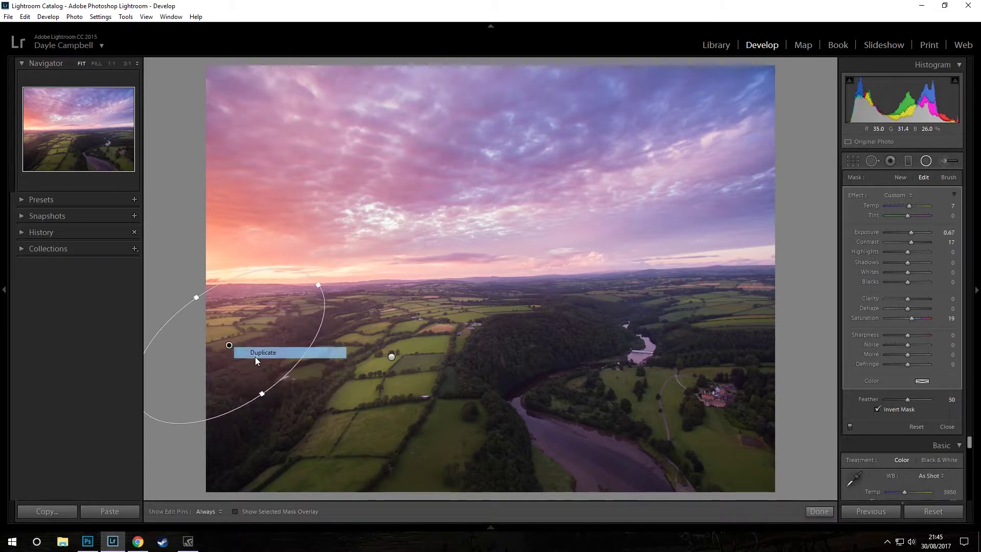
pyautogui.click(244, 351)
pyautogui.moveTo(230, 345)
pyautogui.mouseDown()
pyautogui.moveTo(463, 465)
pyautogui.moveTo(417, 404)
pyautogui.moveTo(417, 423)
pyautogui.moveTo(444, 411)
pyautogui.mouseUp()
pyautogui.moveTo(377, 464); pyautogui.dragTo(373, 458)
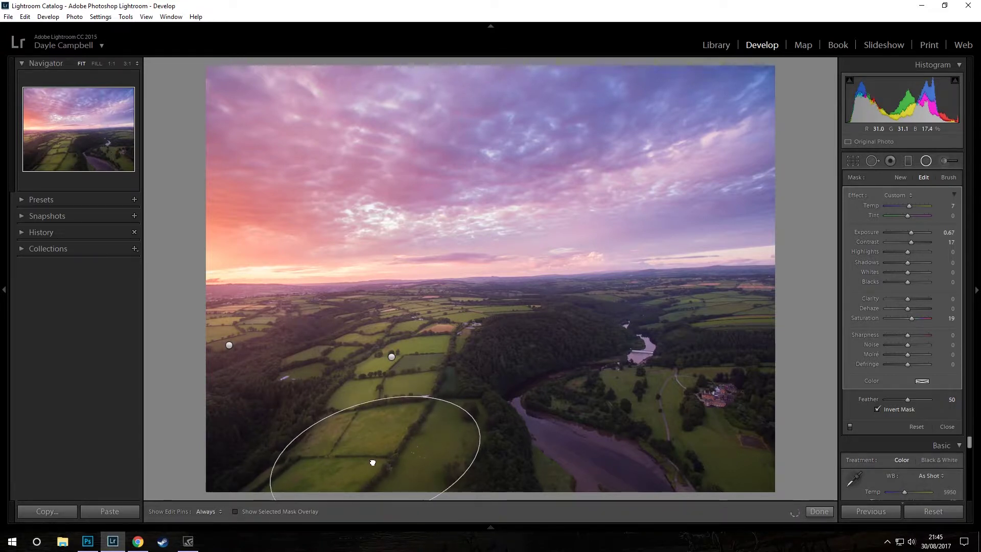
# Duplicate a radial filter over the right-hand river bend, rotated along the valley, at Exposure 0.48
pyautogui.rightClick(373, 458)
pyautogui.click(388, 464)
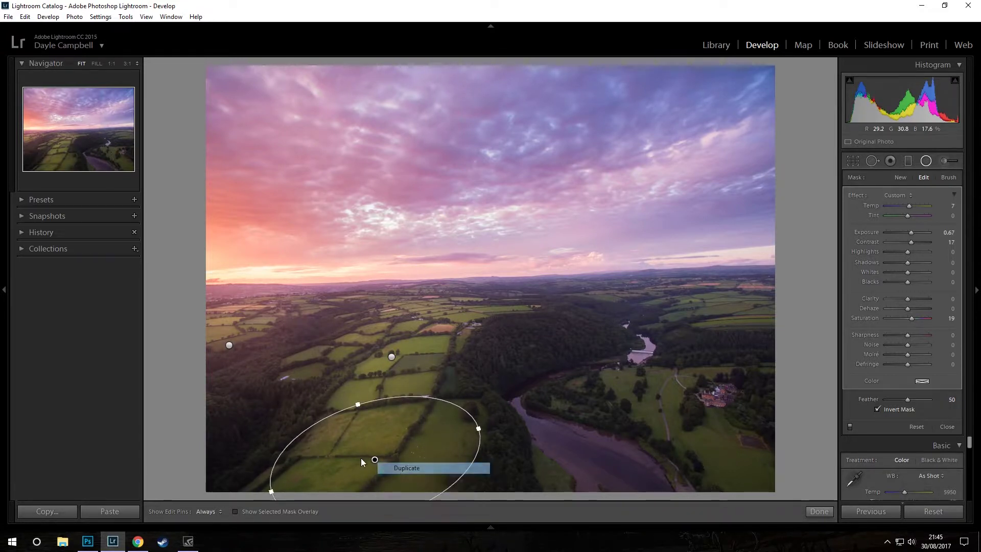
pyautogui.moveTo(374, 459)
pyautogui.mouseDown()
pyautogui.moveTo(680, 337)
pyautogui.moveTo(694, 299)
pyautogui.mouseUp()
pyautogui.moveTo(725, 227); pyautogui.dragTo(770, 277)
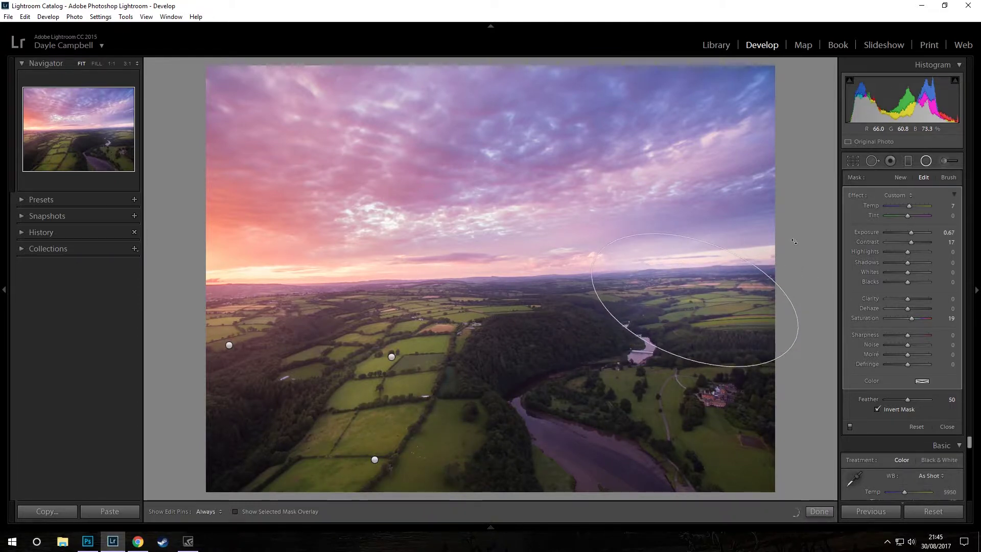
pyautogui.moveTo(706, 302); pyautogui.dragTo(704, 311)
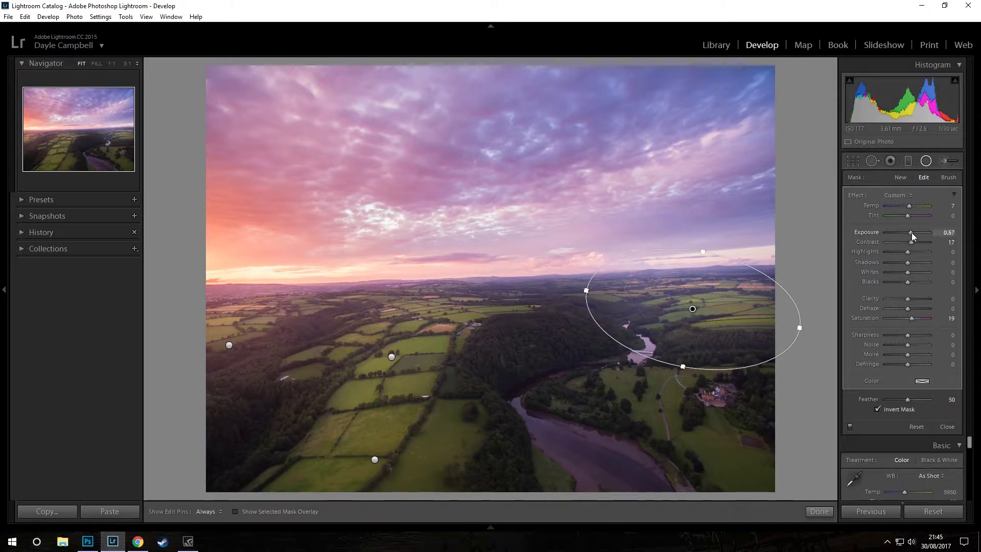
pyautogui.moveTo(911, 232); pyautogui.dragTo(910, 231)
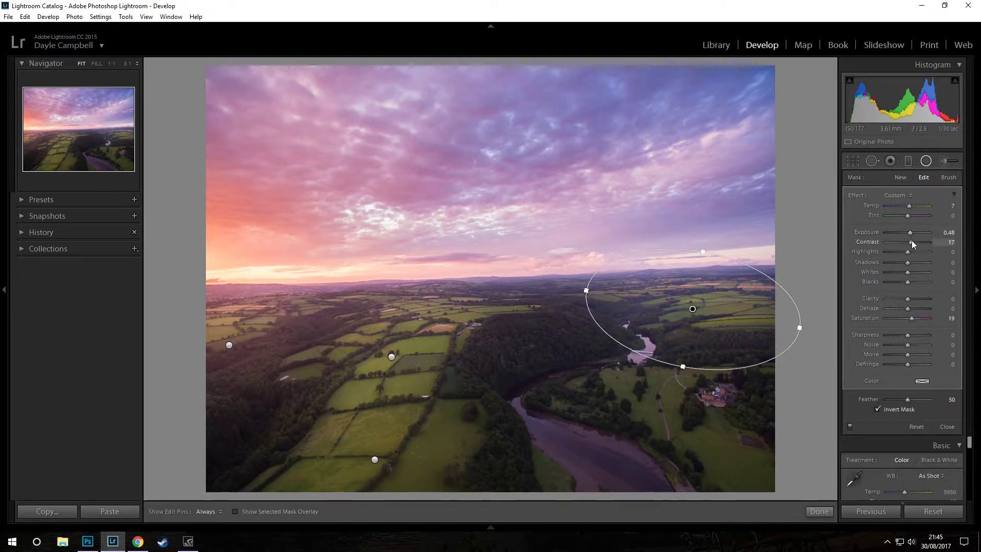
pyautogui.moveTo(696, 310); pyautogui.dragTo(698, 311)
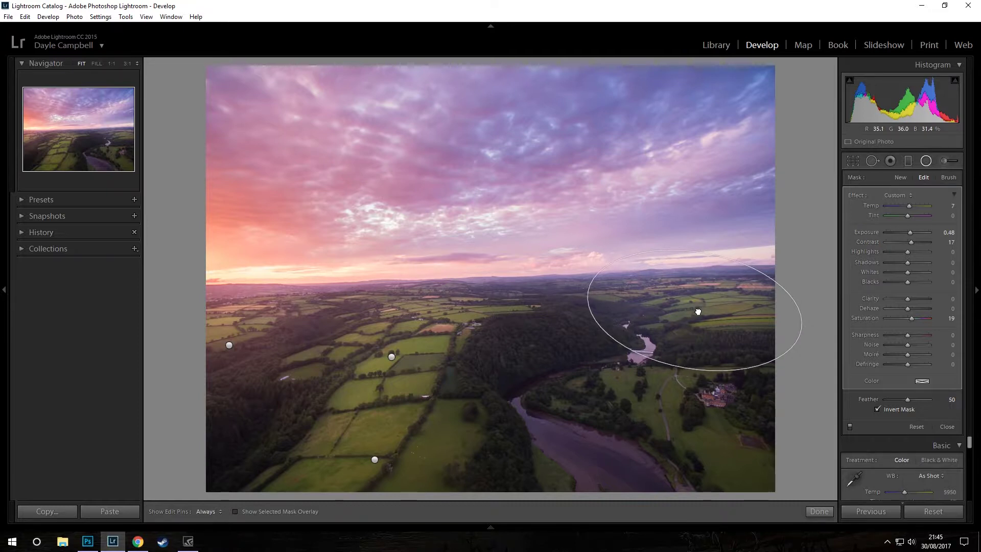
# Add an upright, rounder radial copy over the lower central fields with Feather 86
pyautogui.rightClick(695, 311)
pyautogui.click(735, 315)
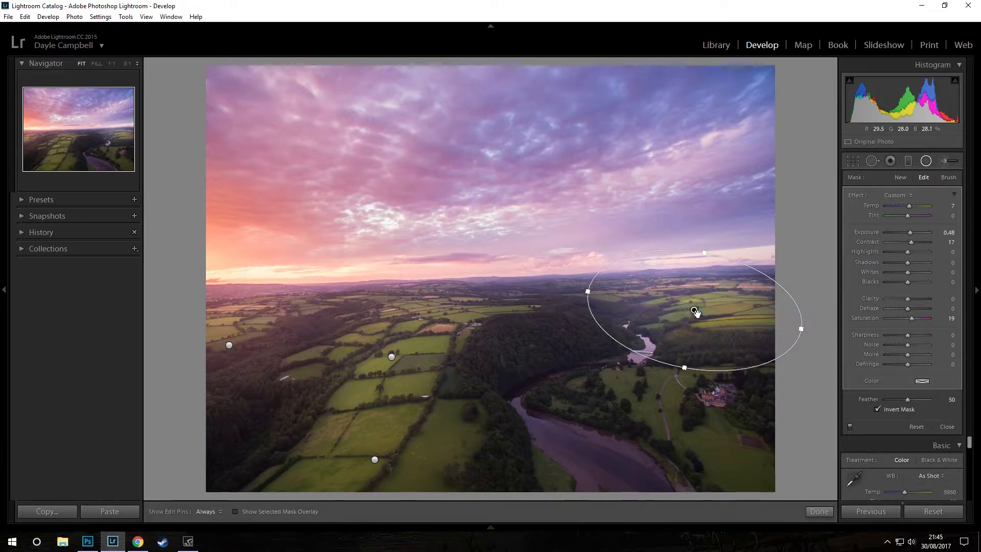
pyautogui.moveTo(664, 435)
pyautogui.mouseDown()
pyautogui.moveTo(698, 404)
pyautogui.moveTo(497, 342)
pyautogui.moveTo(528, 348)
pyautogui.moveTo(327, 322)
pyautogui.moveTo(252, 437)
pyautogui.moveTo(468, 434)
pyautogui.moveTo(437, 444)
pyautogui.moveTo(442, 435)
pyautogui.mouseUp()
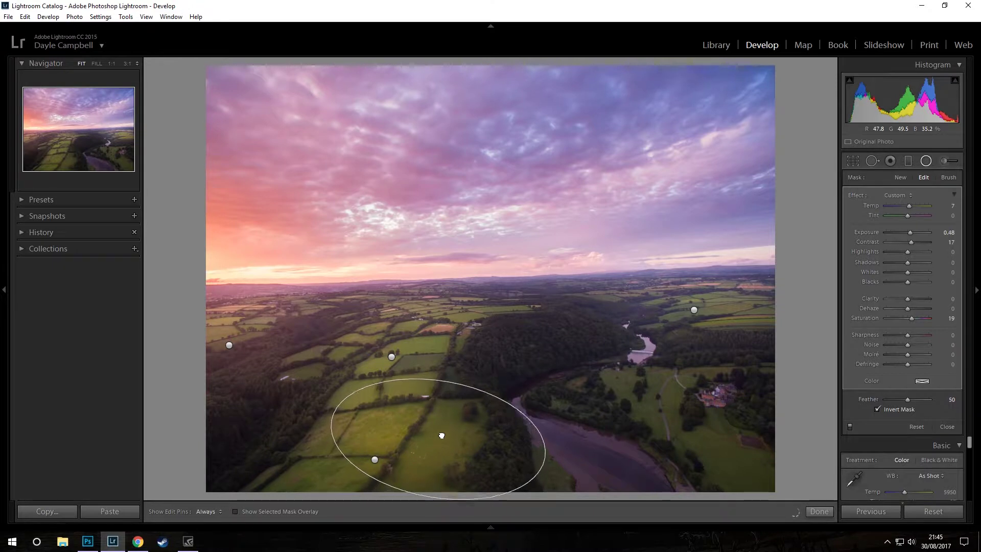
pyautogui.moveTo(470, 375); pyautogui.dragTo(459, 460)
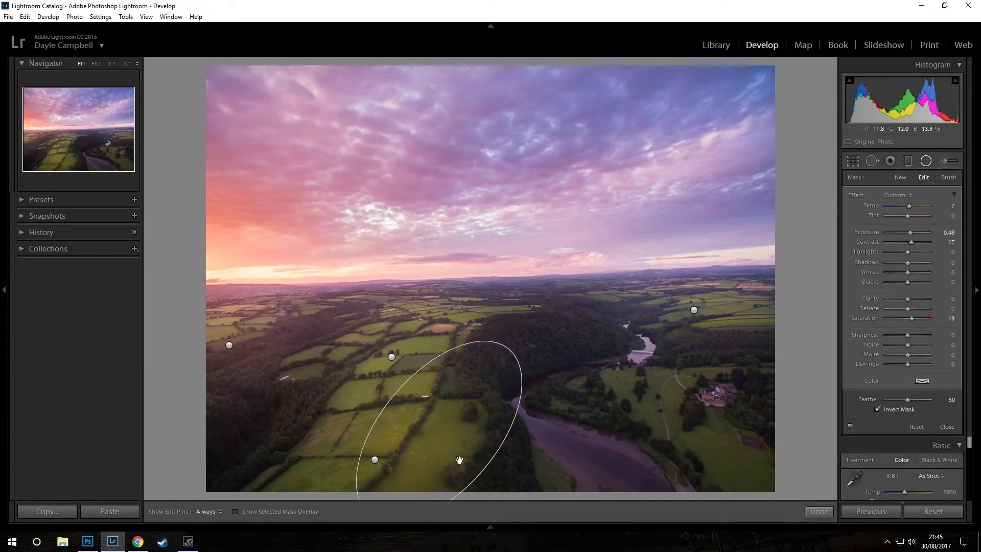
pyautogui.moveTo(503, 347); pyautogui.dragTo(489, 372)
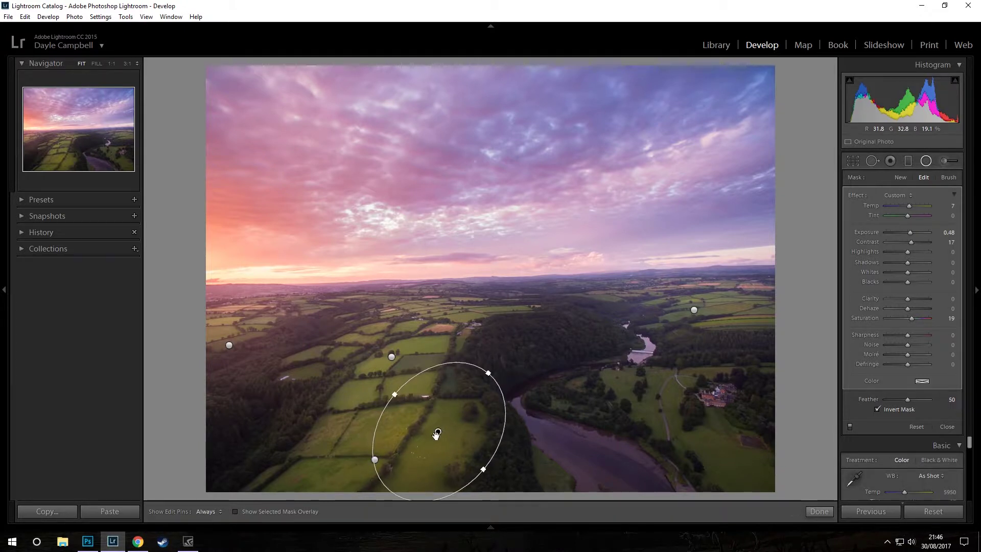
pyautogui.moveTo(436, 433); pyautogui.dragTo(454, 426)
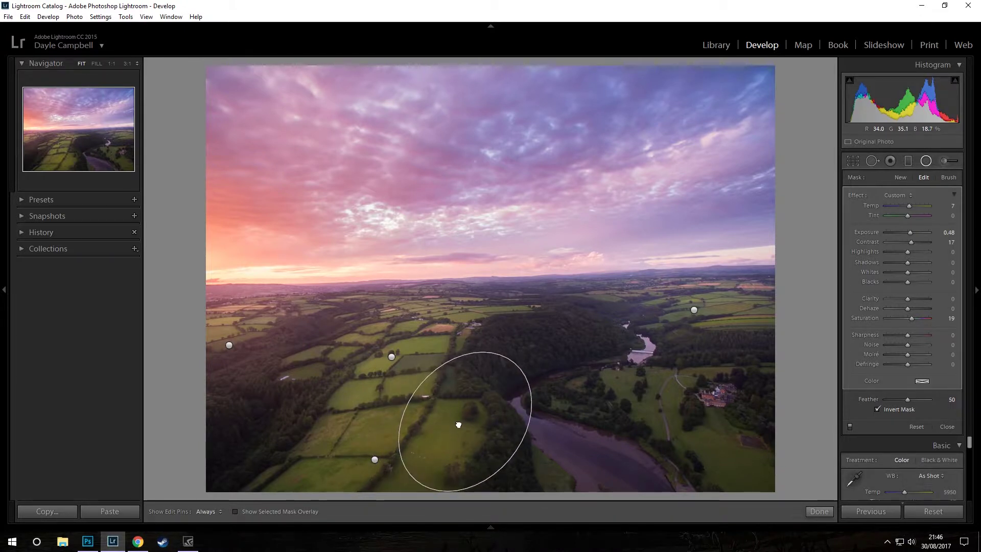
pyautogui.click(923, 403)
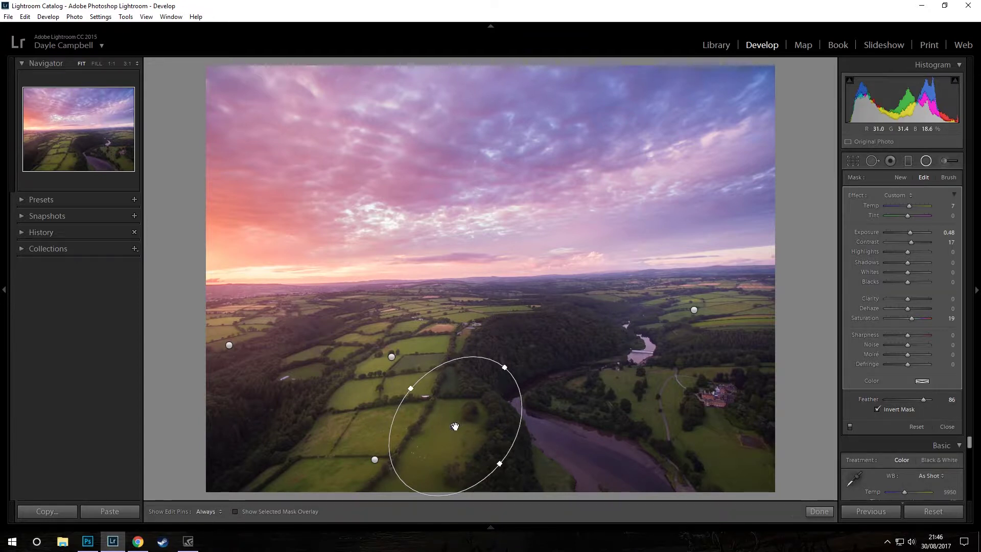
pyautogui.moveTo(454, 425); pyautogui.dragTo(454, 434)
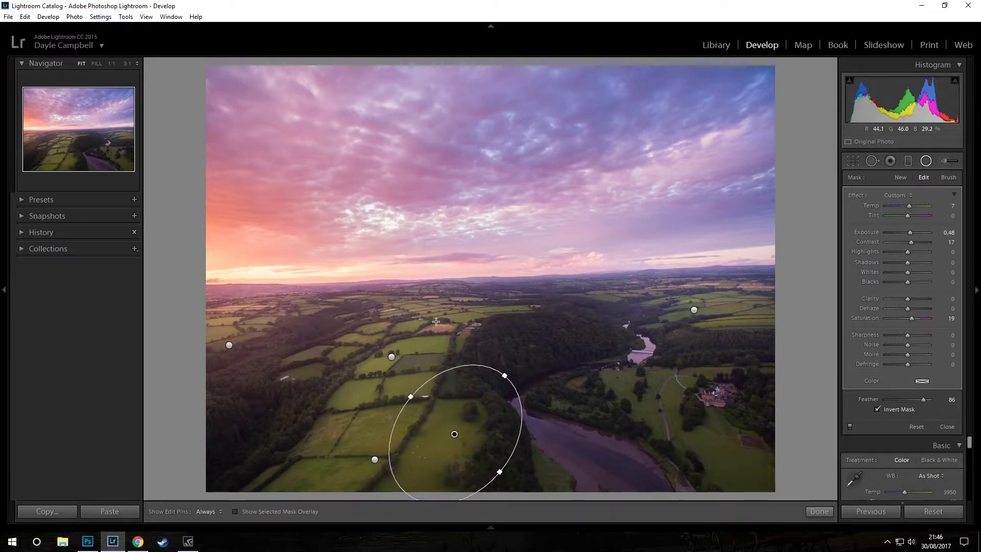
pyautogui.click(816, 511)
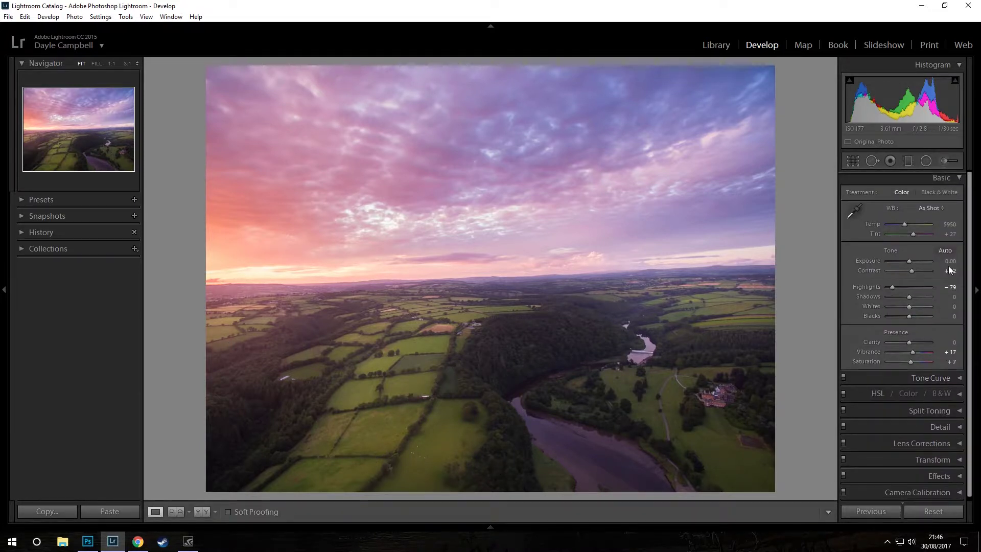
# Enable profile corrections in Lens Corrections to apply the DJI Phantom 3 lens profile
pyautogui.click(957, 179)
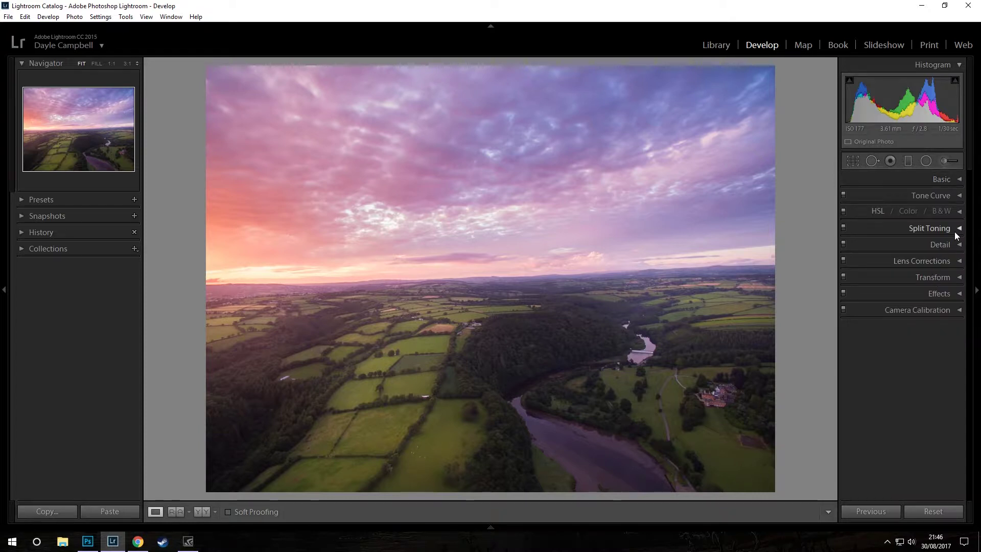
pyautogui.click(959, 262)
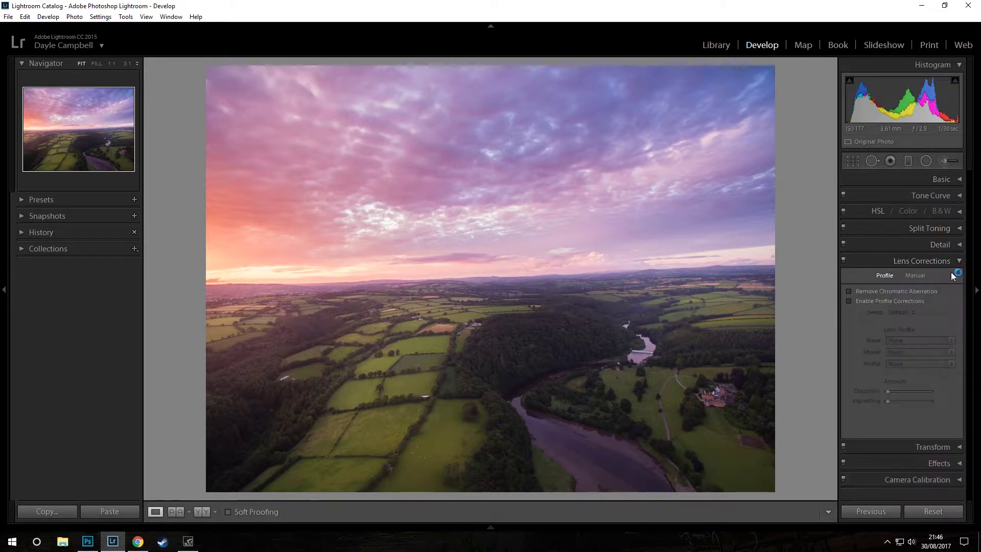
pyautogui.click(848, 299)
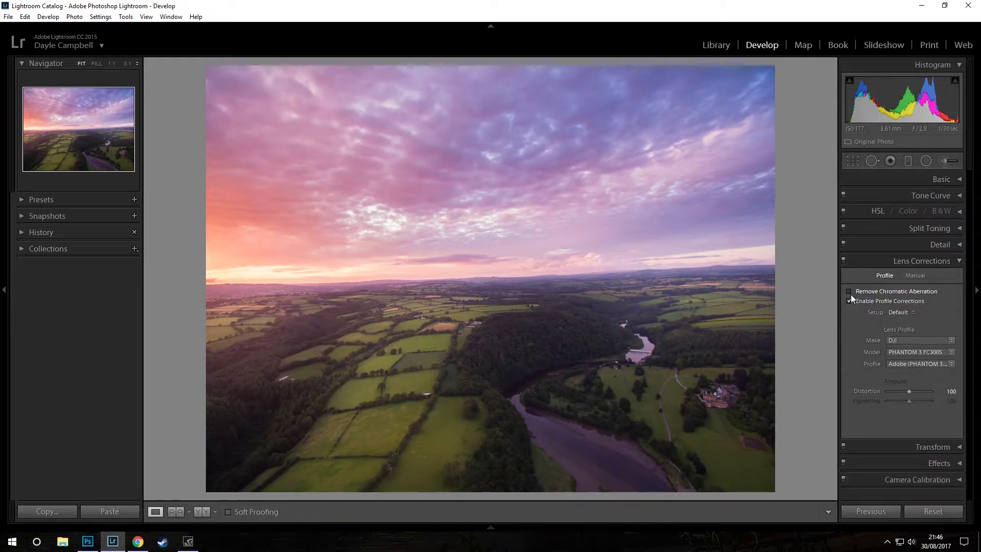
pyautogui.click(959, 262)
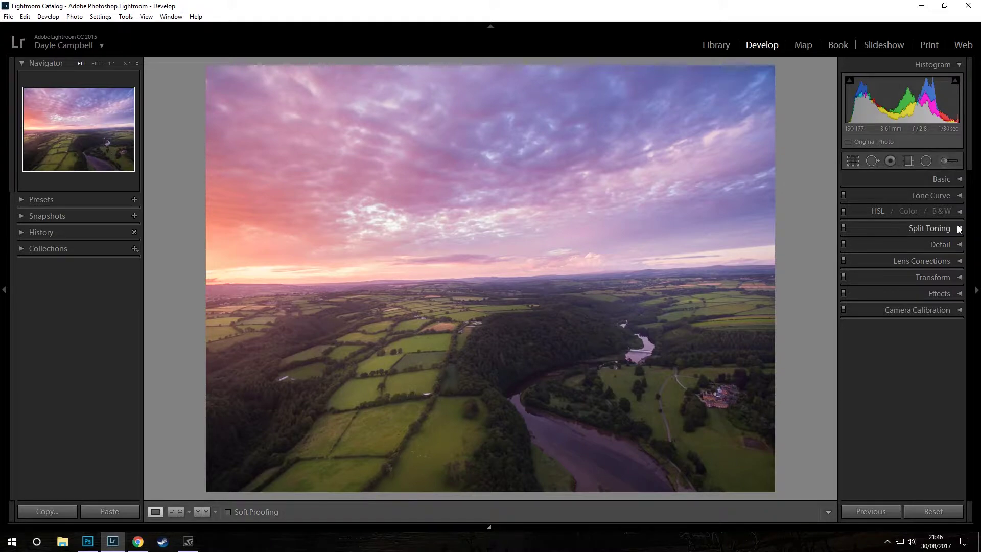
# Send the photo from Lightroom to Photoshop and duplicate the Background layer
pyautogui.rightClick(645, 247)
pyautogui.moveTo(672, 323)
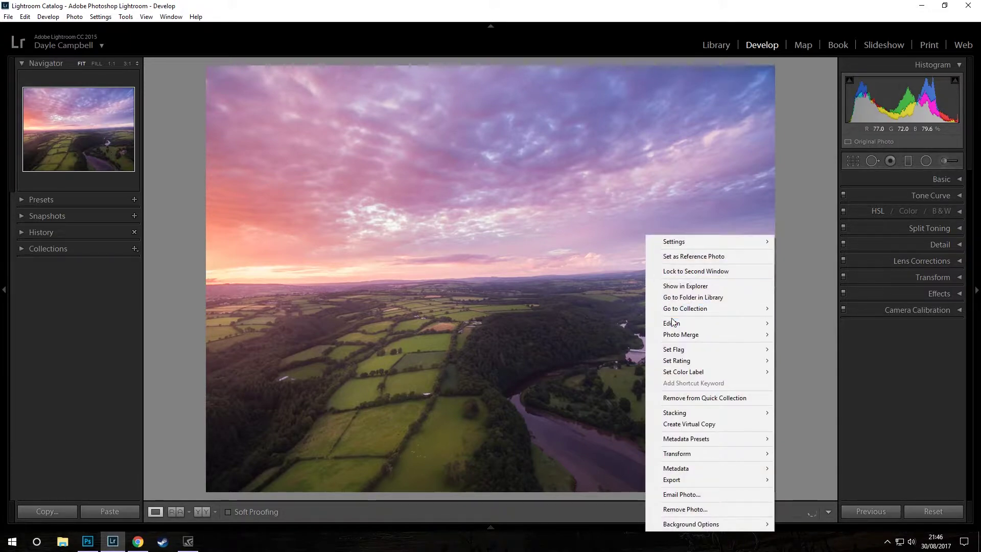
pyautogui.click(612, 323)
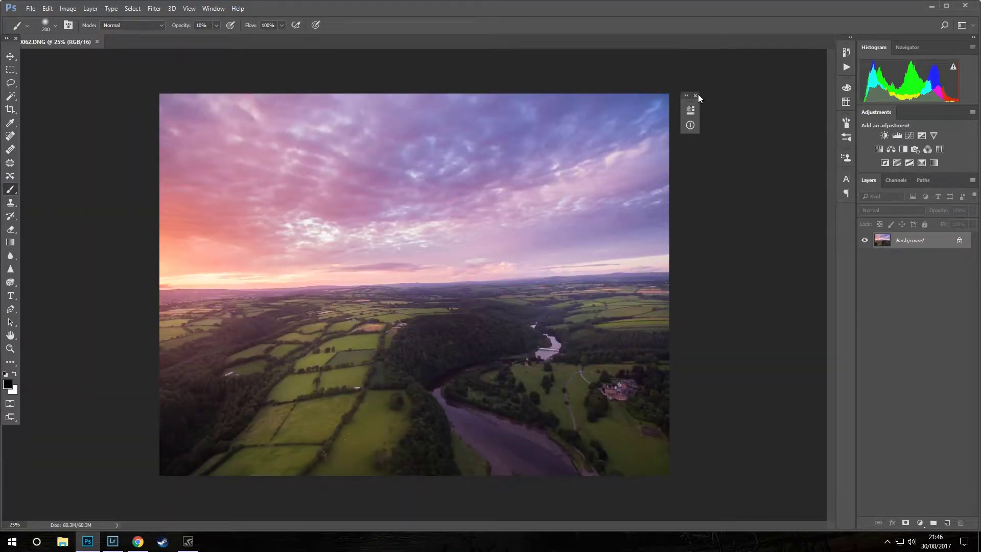
pyautogui.click(695, 96)
pyautogui.moveTo(909, 240); pyautogui.dragTo(946, 522)
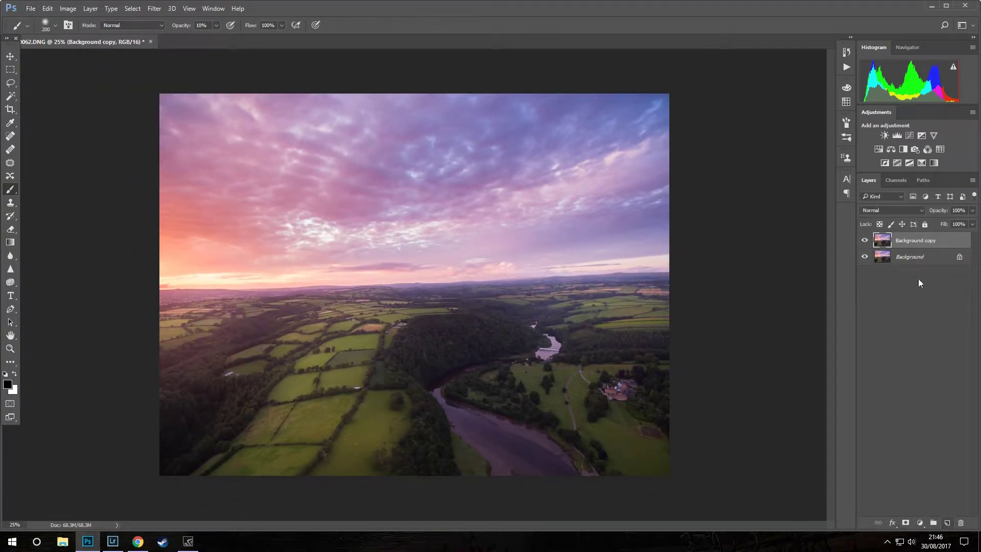
pyautogui.moveTo(907, 240); pyautogui.dragTo(948, 494)
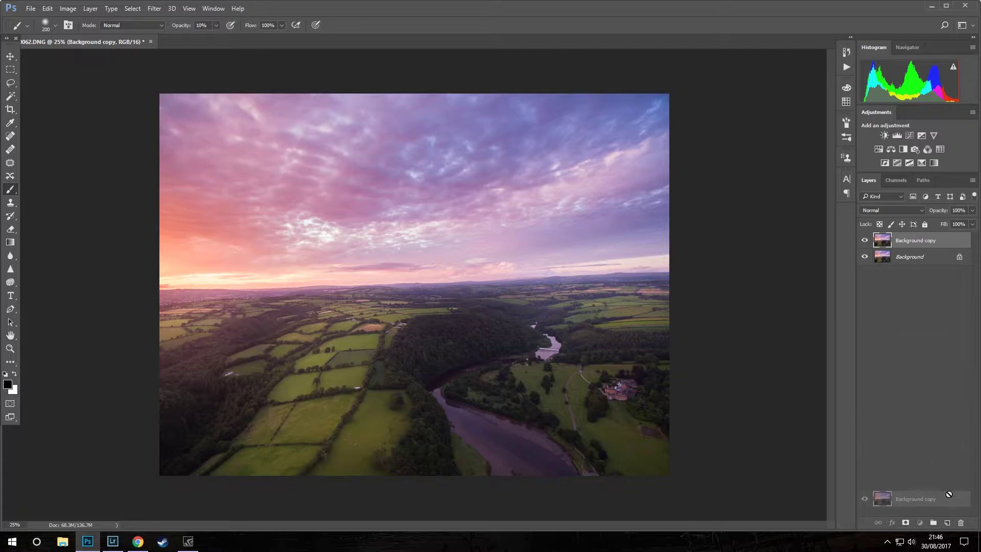
# Set the Background copy layer to Overlay blending at 16% opacity
pyautogui.click(891, 210)
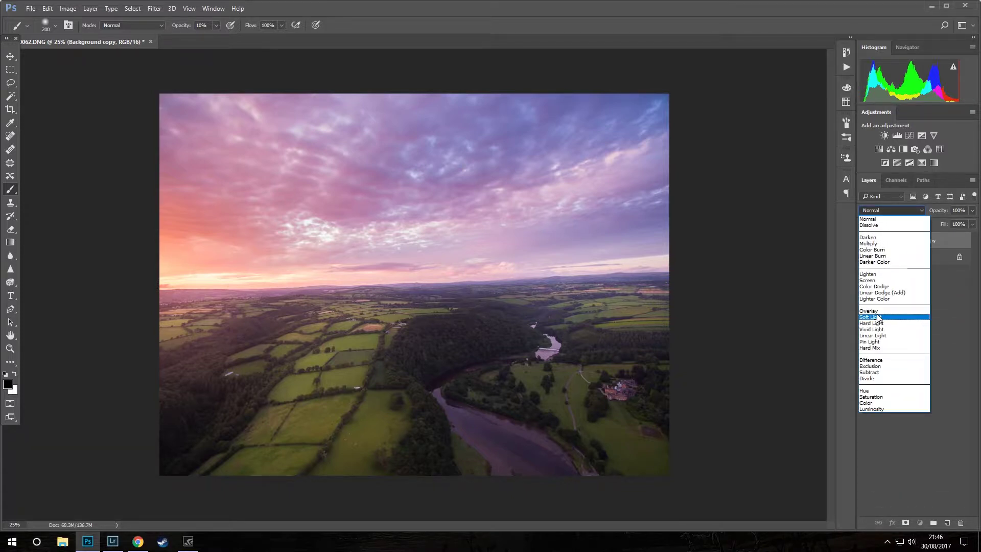
pyautogui.click(876, 310)
pyautogui.moveTo(941, 211)
pyautogui.mouseDown()
pyautogui.moveTo(731, 223)
pyautogui.moveTo(738, 227)
pyautogui.mouseUp()
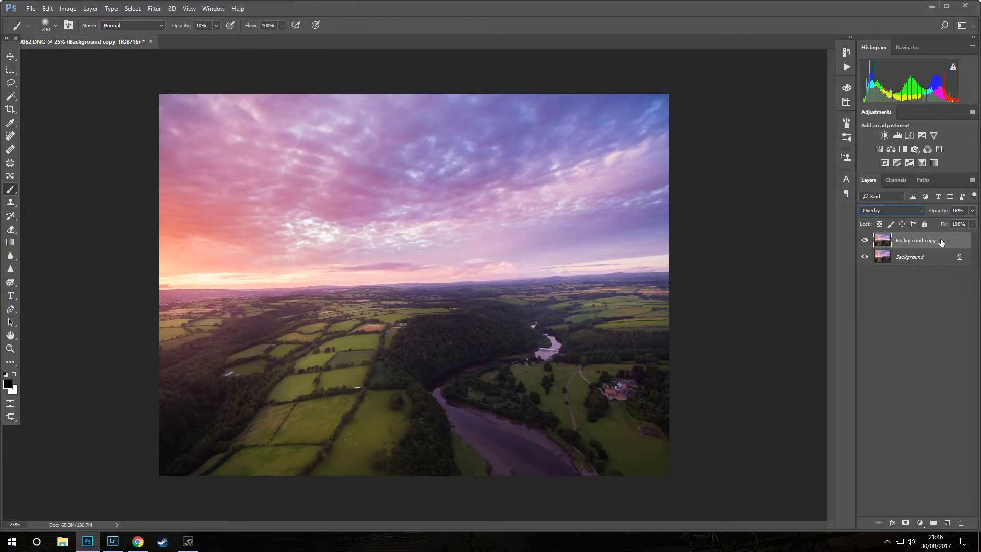
pyautogui.click(905, 332)
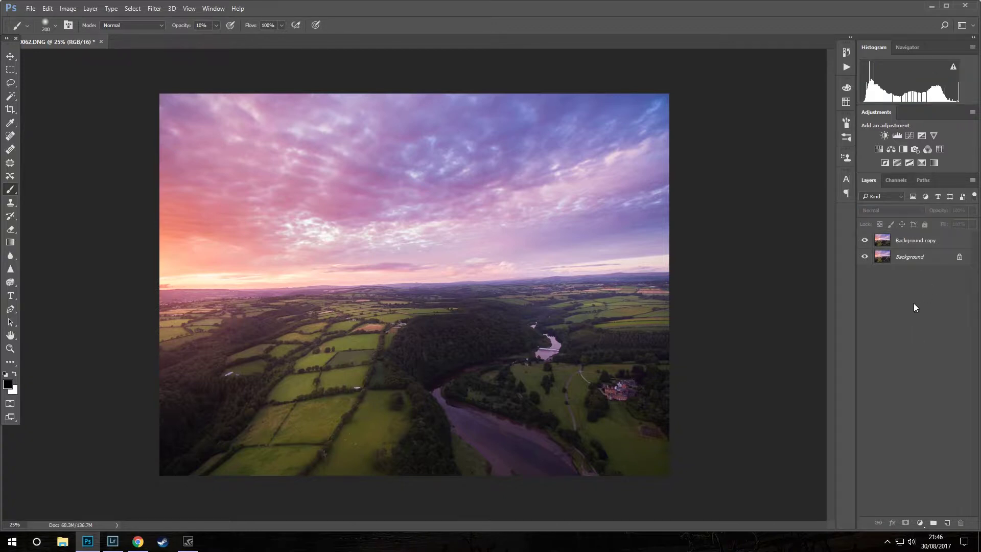
pyautogui.click(912, 241)
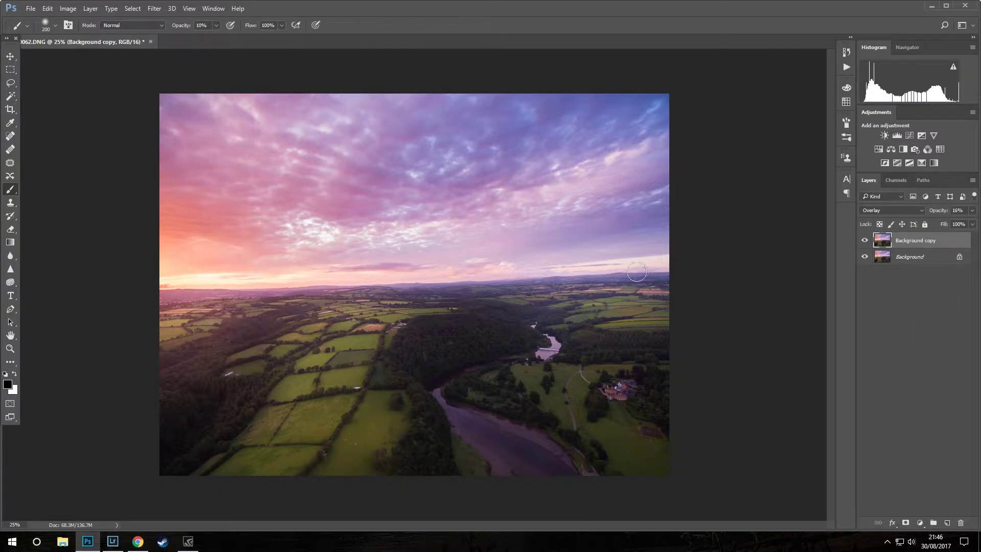
# Add Layer 1 in Overlay mode and set a 1102 px soft brush at 5% opacity
pyautogui.click(946, 523)
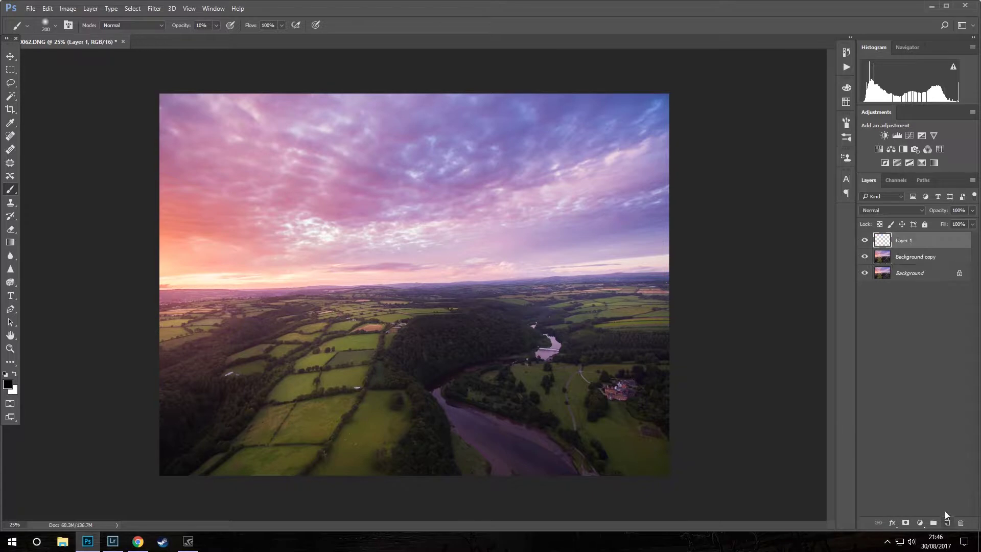
pyautogui.click(888, 211)
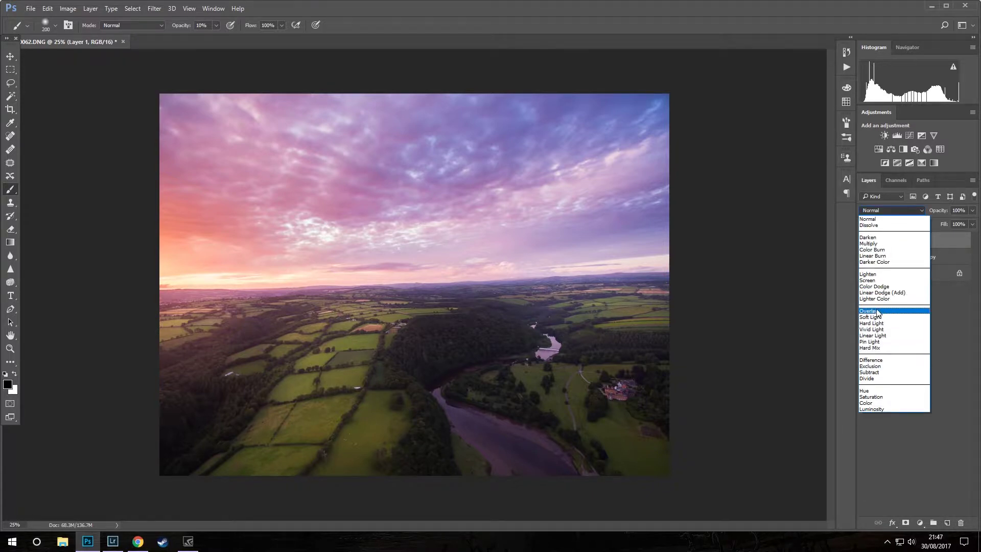
pyautogui.click(878, 312)
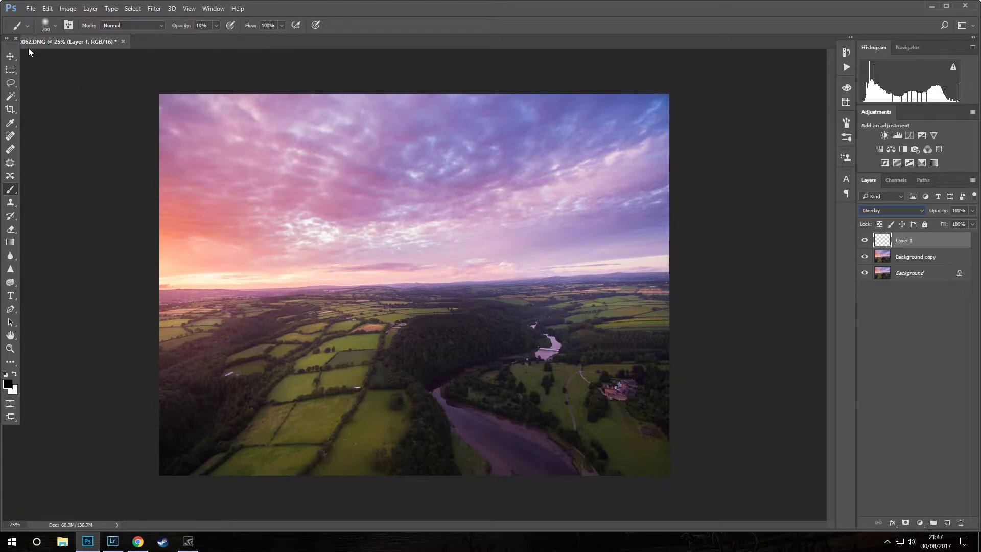
pyautogui.click(54, 26)
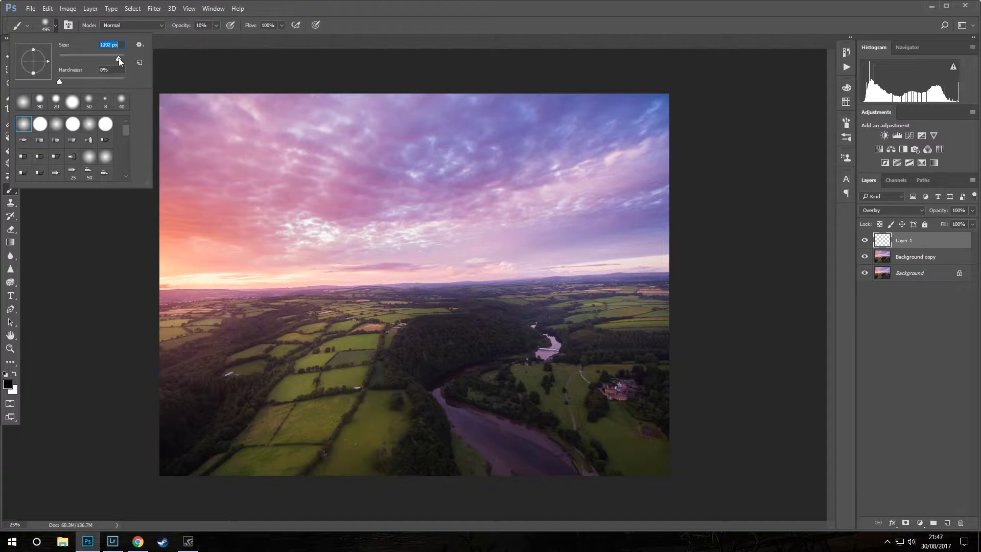
pyautogui.moveTo(118, 57); pyautogui.dragTo(118, 58)
pyautogui.press('Return')
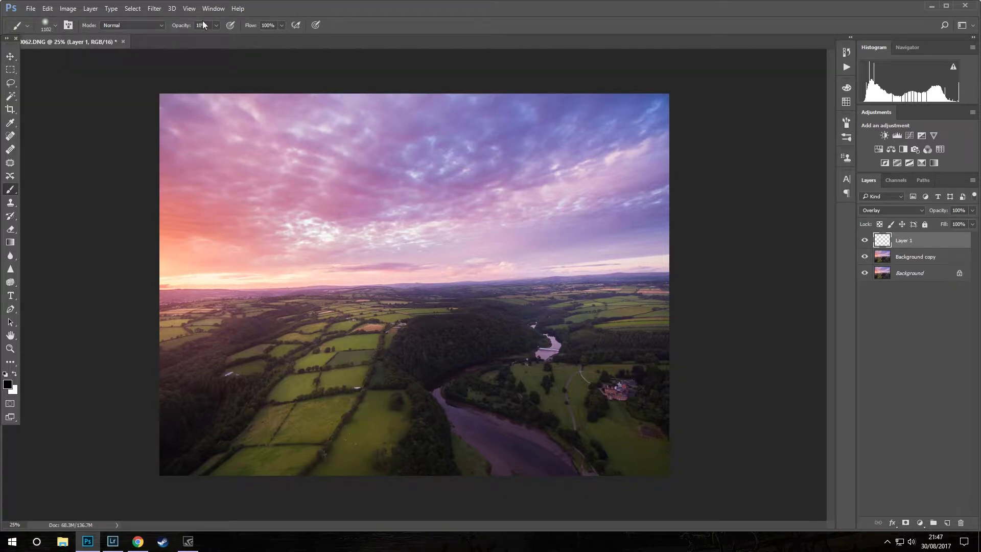
pyautogui.moveTo(185, 29); pyautogui.dragTo(182, 30)
# Paint faint black and white dodge-and-burn strokes over fields and sky, toggling Layer 1 to compare
pyautogui.moveTo(154, 426); pyautogui.dragTo(192, 288)
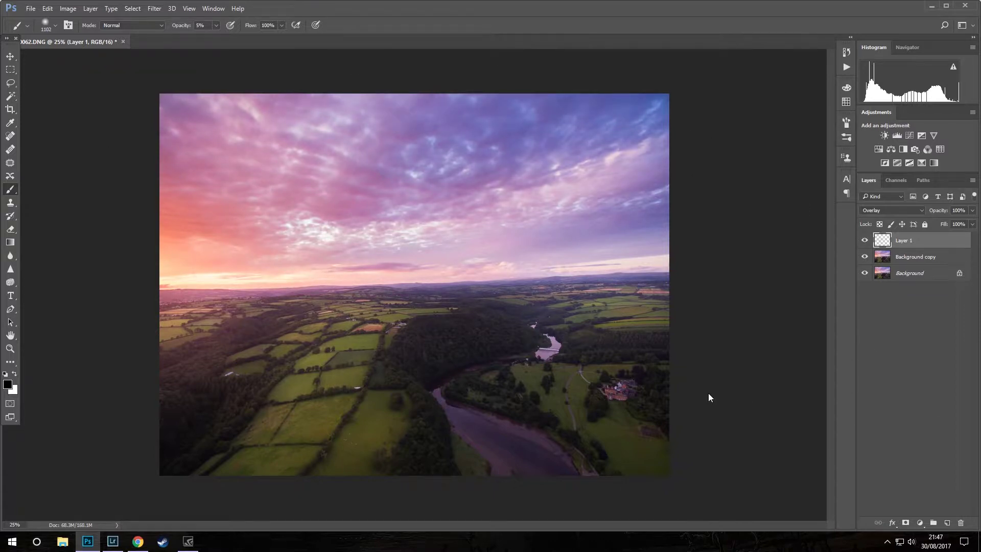
pyautogui.press('x')
pyautogui.press('x')
pyautogui.press('x')
pyautogui.press('x')
pyautogui.press('x')
pyautogui.moveTo(389, 338); pyautogui.dragTo(357, 300)
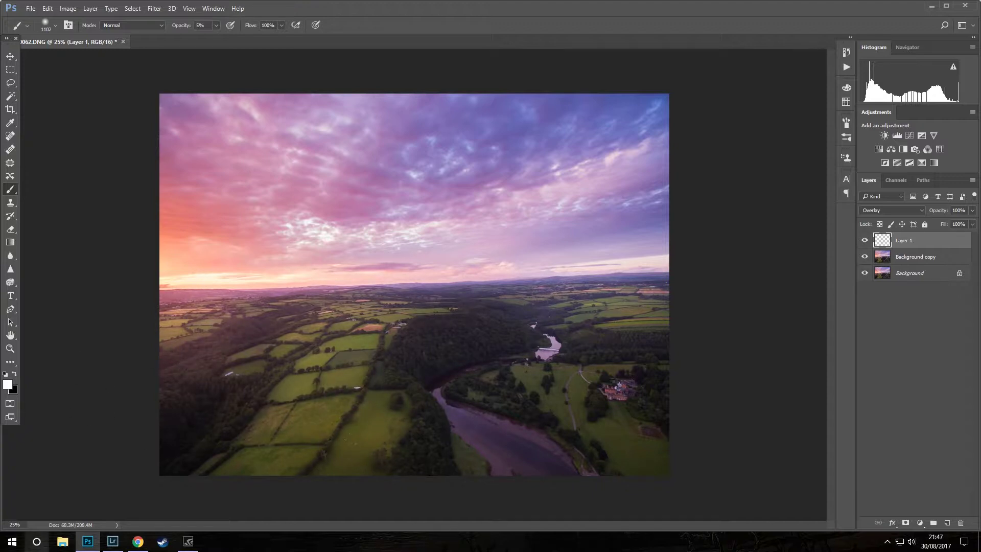
pyautogui.moveTo(229, 394); pyautogui.dragTo(327, 413)
pyautogui.moveTo(488, 237); pyautogui.dragTo(338, 228)
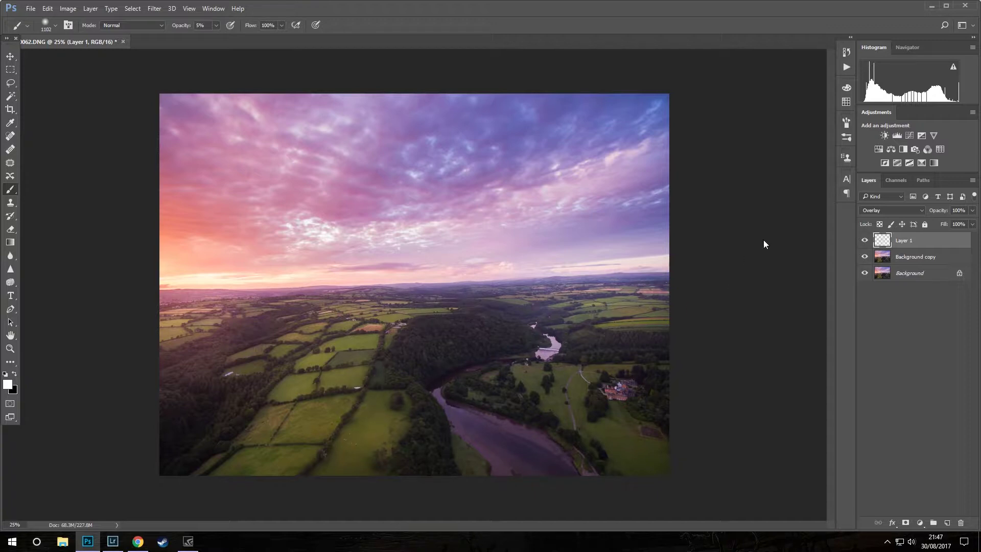
pyautogui.click(865, 241)
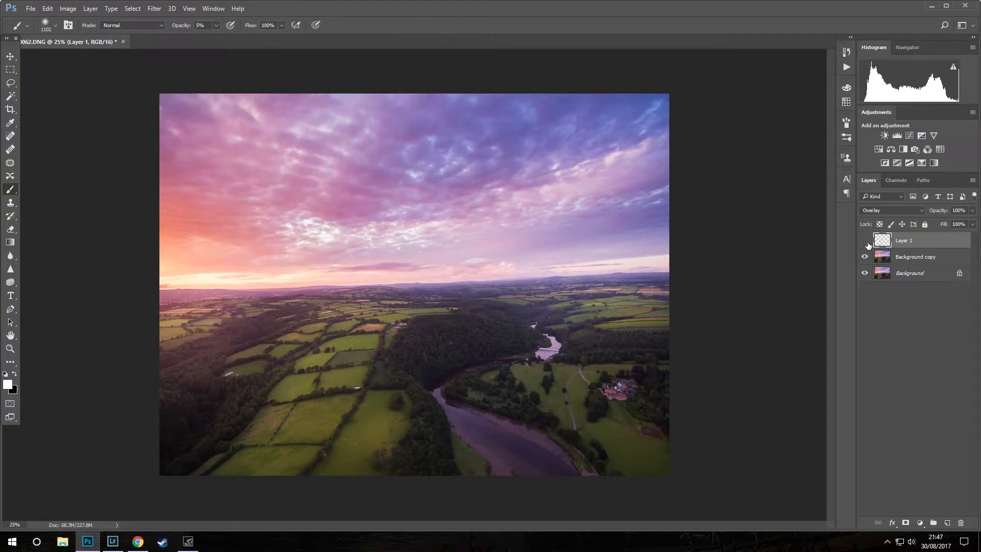
pyautogui.click(864, 241)
pyautogui.click(865, 240)
pyautogui.click(867, 244)
pyautogui.click(866, 243)
pyautogui.click(867, 243)
pyautogui.click(866, 242)
# Add a Curves layer with a slight RGB lift and raised red in highlights and shadows
pyautogui.click(910, 140)
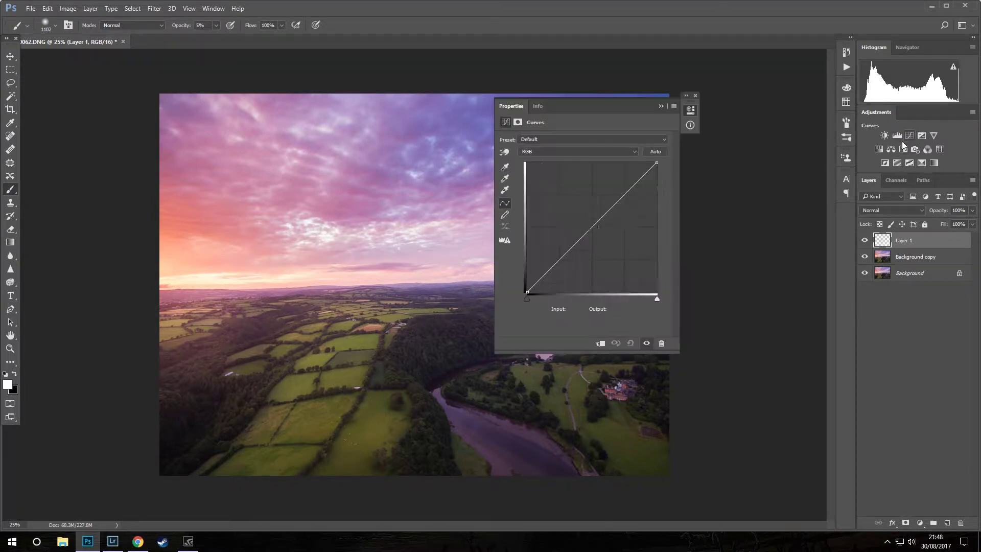
pyautogui.click(630, 189)
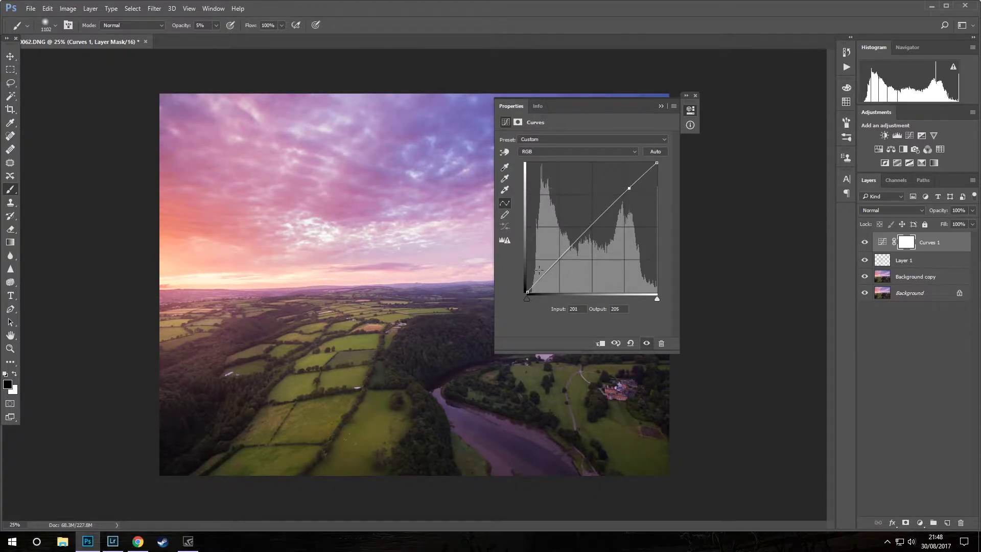
pyautogui.moveTo(545, 275); pyautogui.dragTo(543, 274)
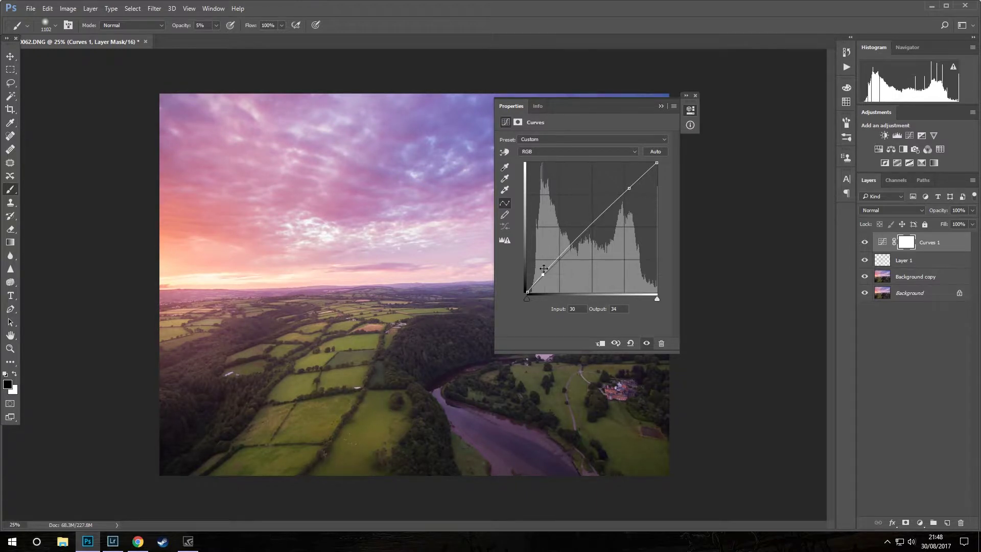
pyautogui.click(564, 153)
pyautogui.click(556, 169)
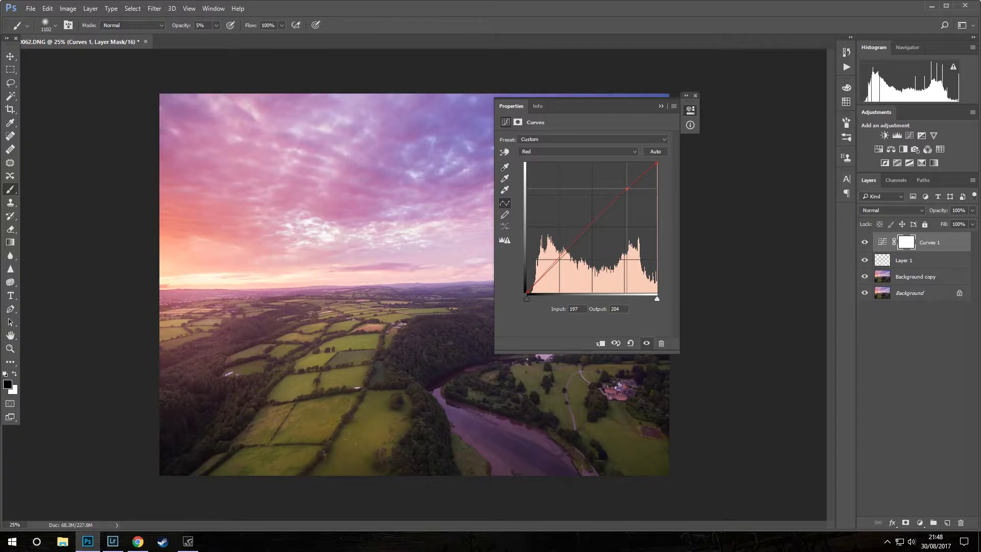
pyautogui.moveTo(627, 188); pyautogui.dragTo(626, 189)
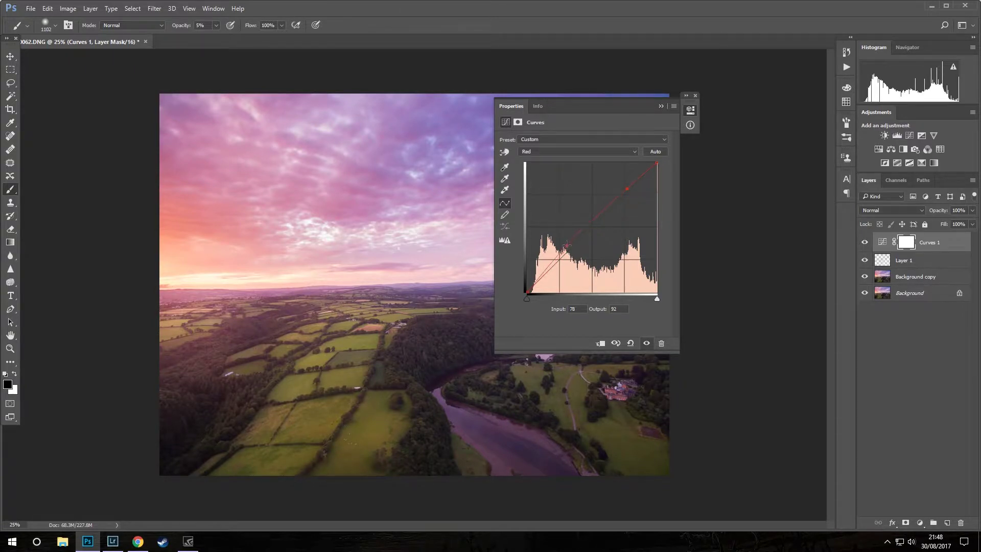
pyautogui.moveTo(563, 255); pyautogui.dragTo(563, 254)
pyautogui.moveTo(661, 106); pyautogui.dragTo(847, 106)
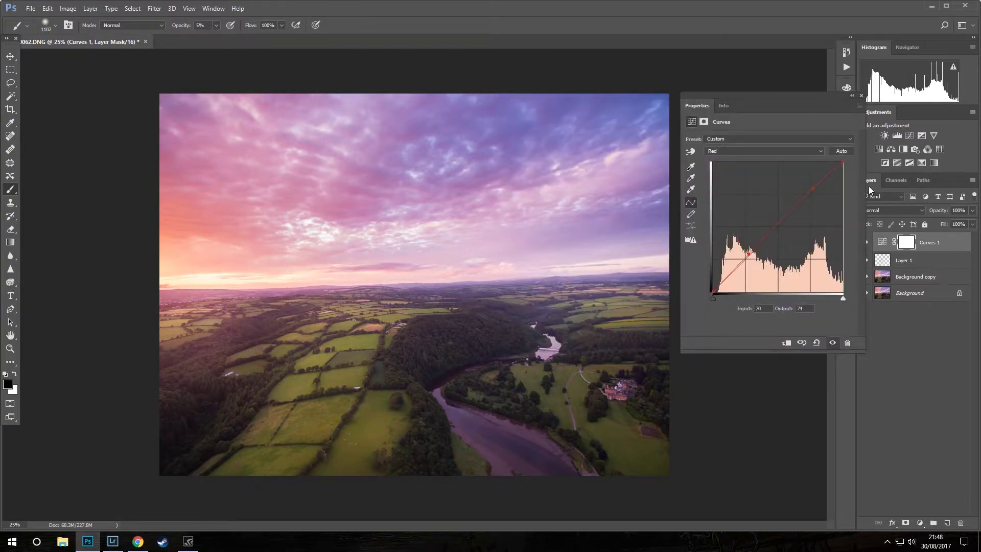
pyautogui.click(851, 95)
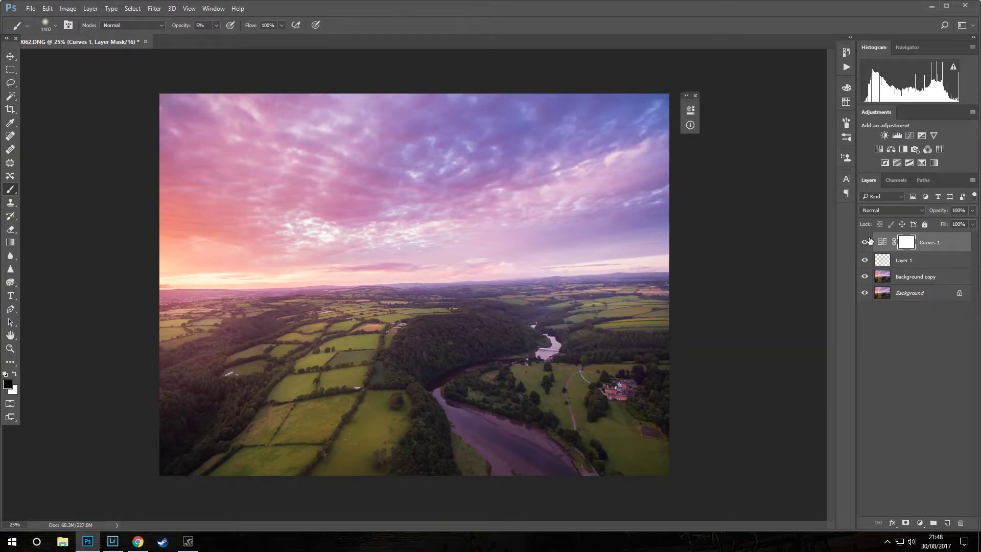
# Toggle Curves 1 to compare, then add shadow and highlight points to the curve
pyautogui.click(865, 242)
pyautogui.click(864, 243)
pyautogui.doubleClick(881, 242)
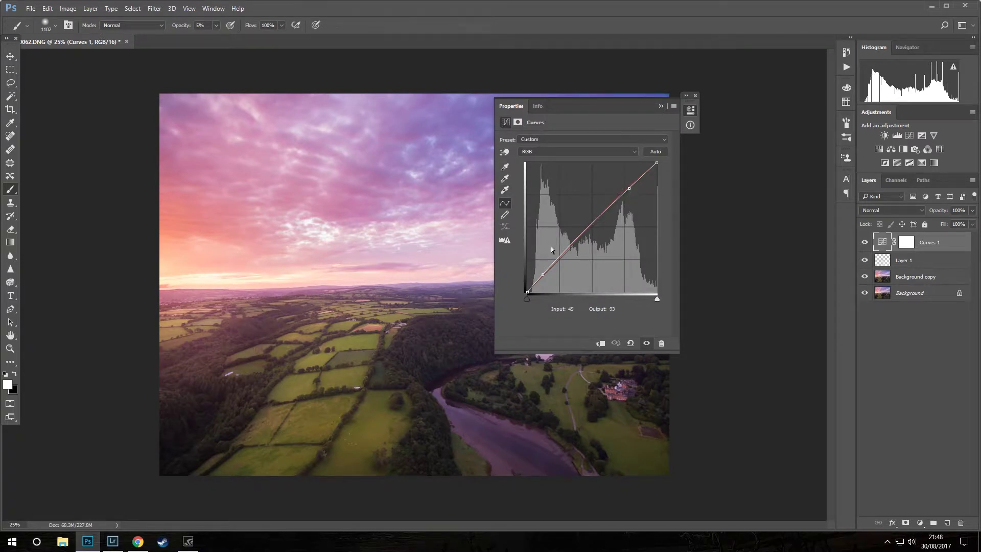
pyautogui.click(541, 276)
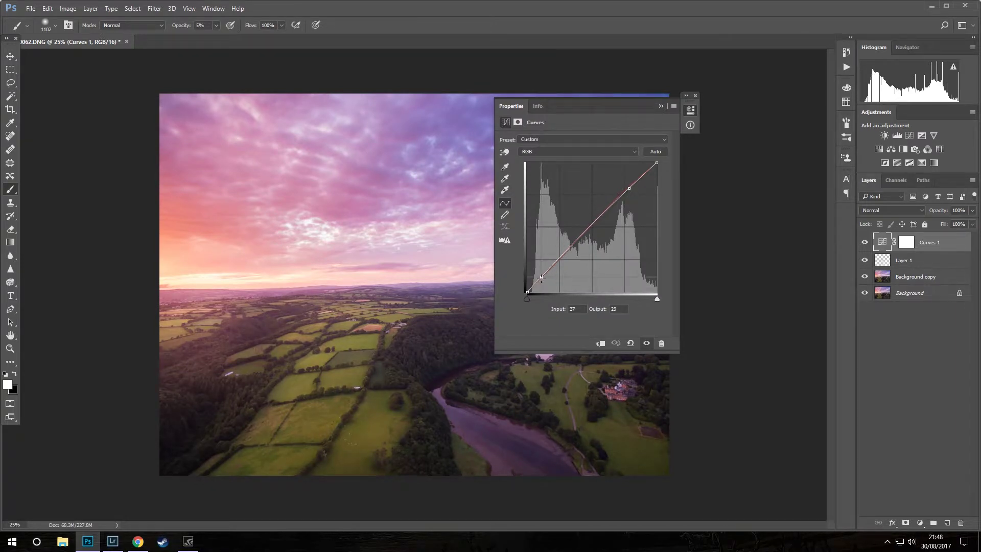
pyautogui.click(661, 106)
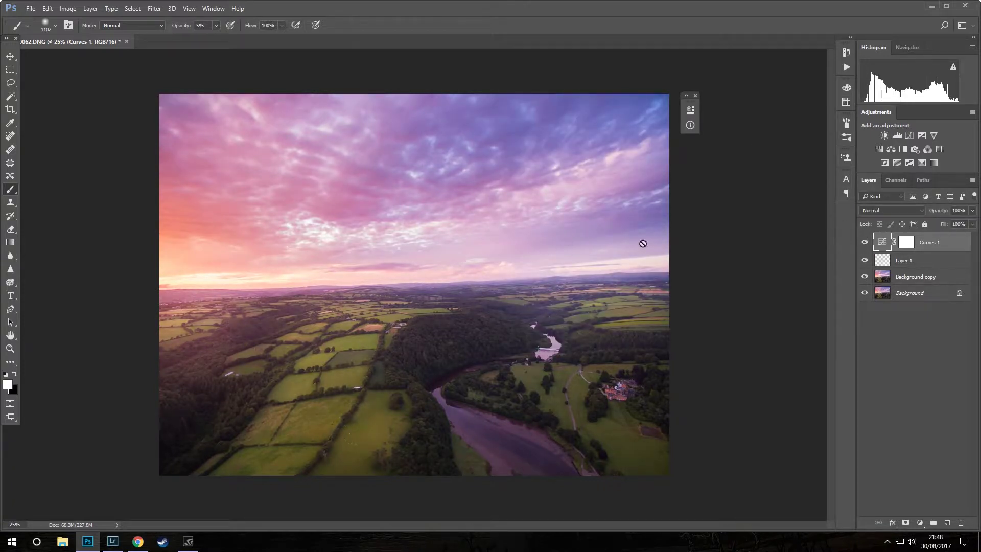
pyautogui.click(687, 97)
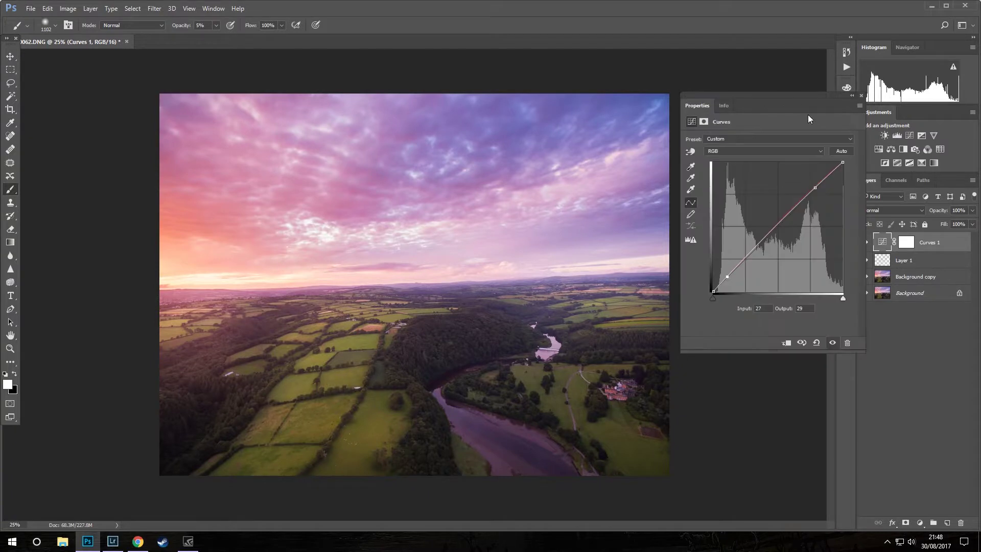
pyautogui.click(815, 187)
# Compare Curves 1 on and off, stamp visible layers into Layer 2, and launch Viveza 2
pyautogui.click(851, 96)
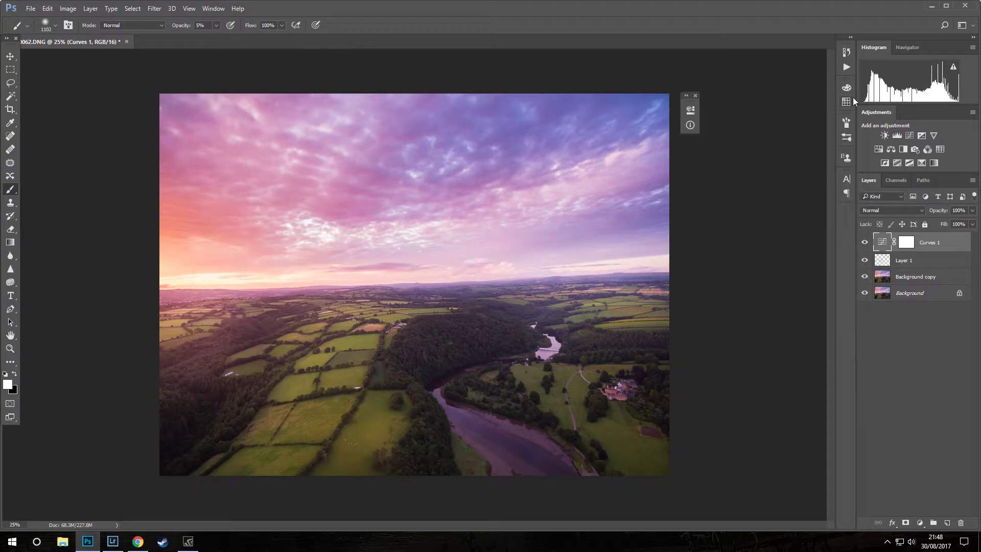
pyautogui.click(863, 243)
pyautogui.click(863, 244)
pyautogui.hotkey('ctrl', 'shift', 'alt', 'e')
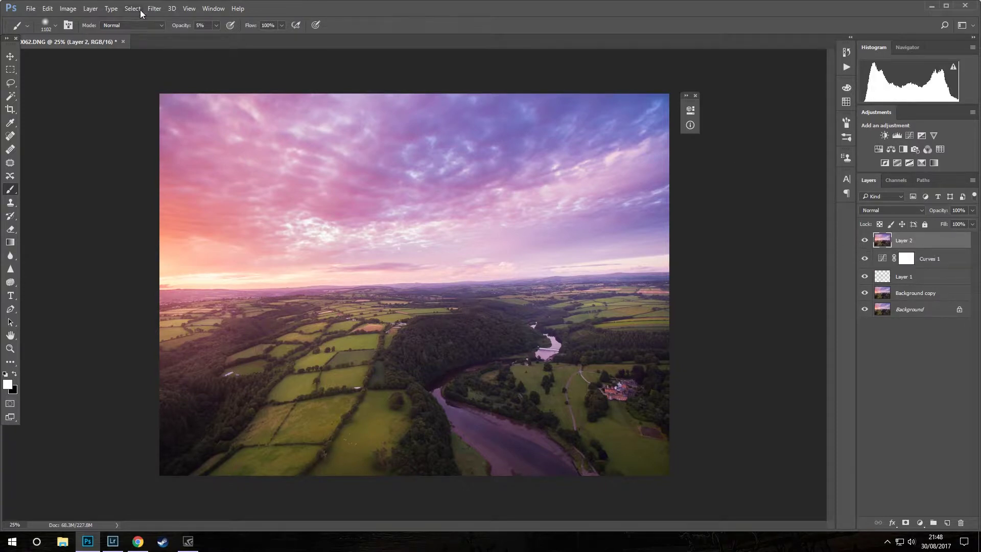
pyautogui.click(154, 9)
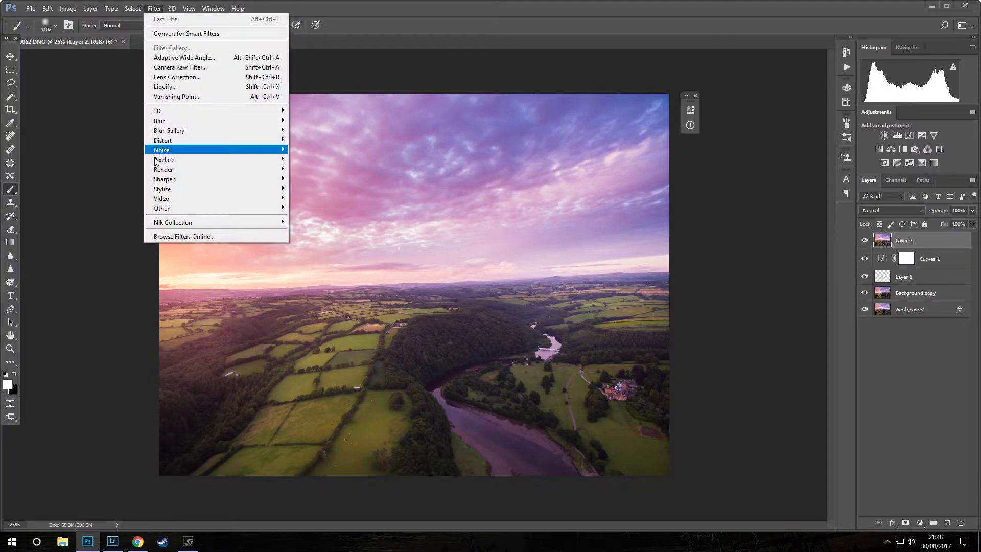
pyautogui.moveTo(216, 222)
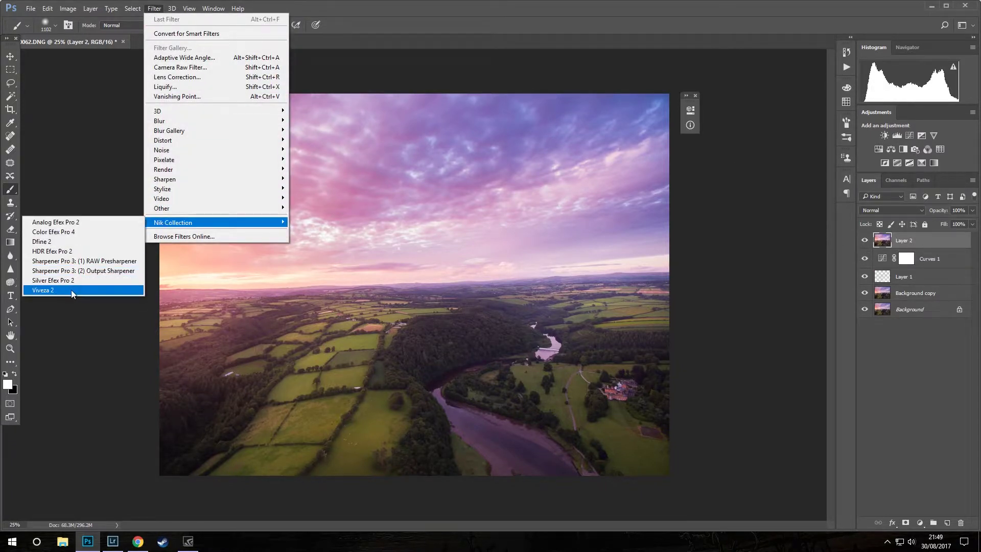
pyautogui.click(72, 290)
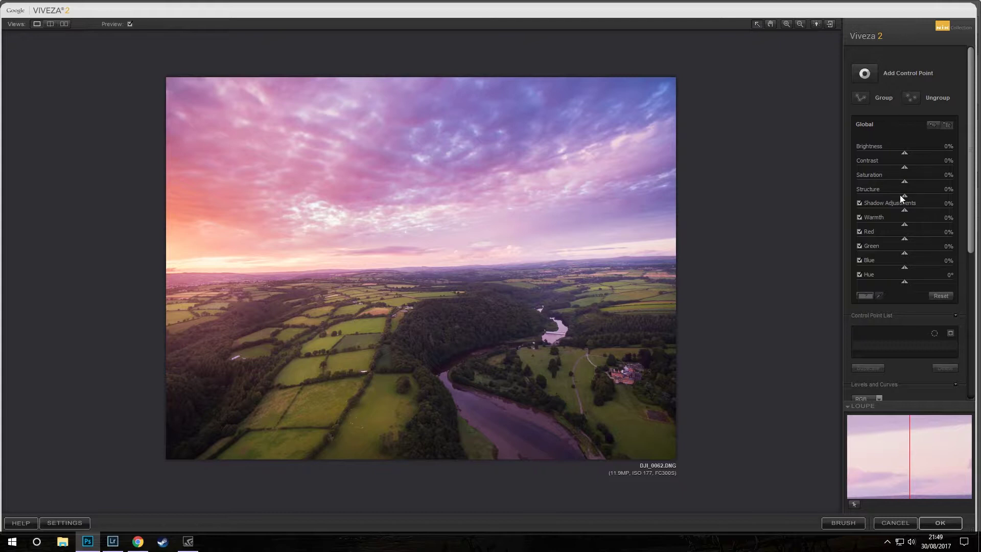
# In Viveza 2 set Structure 14%, Saturation 4%, Warmth 9%, Green 7%, and apply to Photoshop
pyautogui.moveTo(903, 195); pyautogui.dragTo(909, 197)
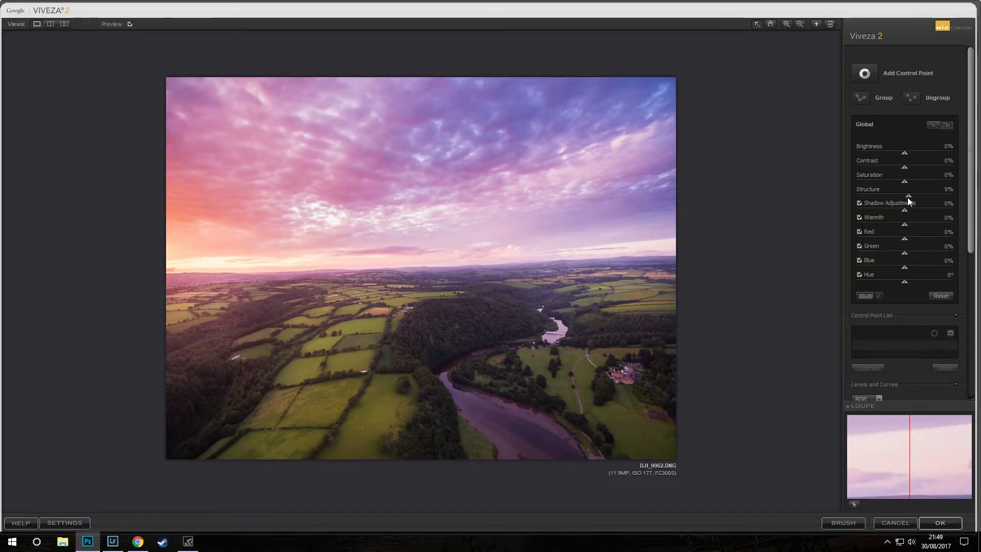
pyautogui.moveTo(910, 197); pyautogui.dragTo(911, 196)
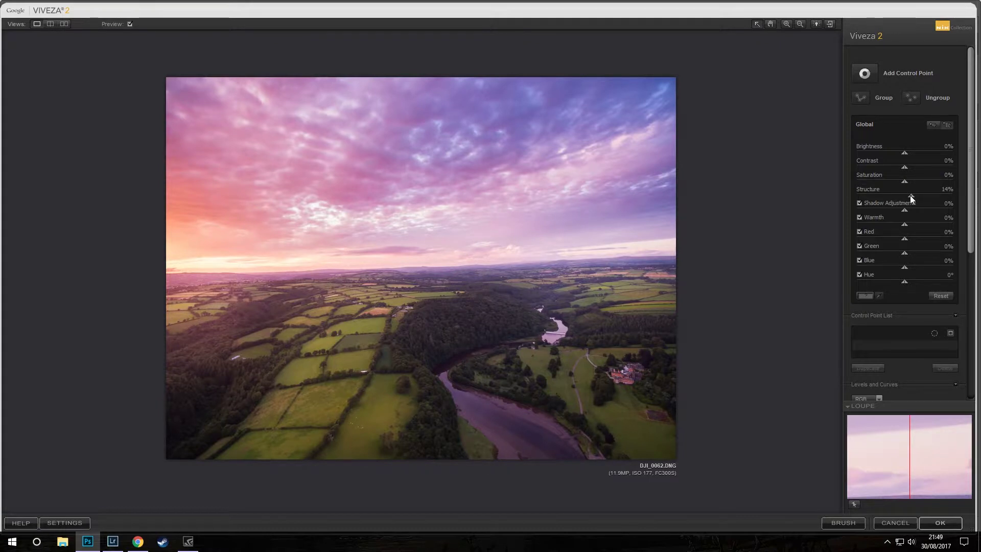
pyautogui.moveTo(903, 181); pyautogui.dragTo(905, 167)
pyautogui.moveTo(903, 225)
pyautogui.mouseDown()
pyautogui.moveTo(856, 234)
pyautogui.moveTo(908, 224)
pyautogui.mouseUp()
pyautogui.moveTo(904, 253); pyautogui.dragTo(908, 253)
pyautogui.click(939, 522)
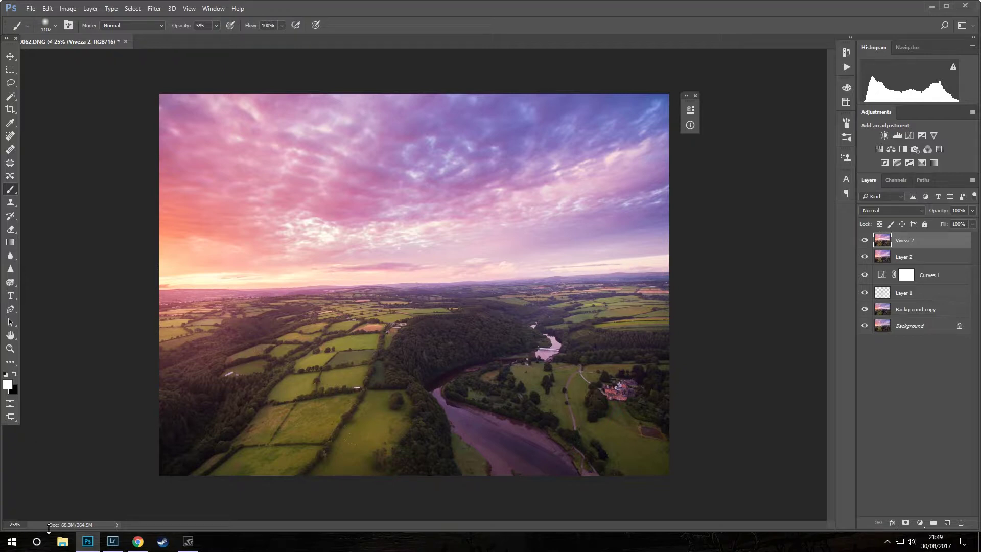
# Toggle the Viveza 2 layer on and off to compare before and after
pyautogui.click(865, 239)
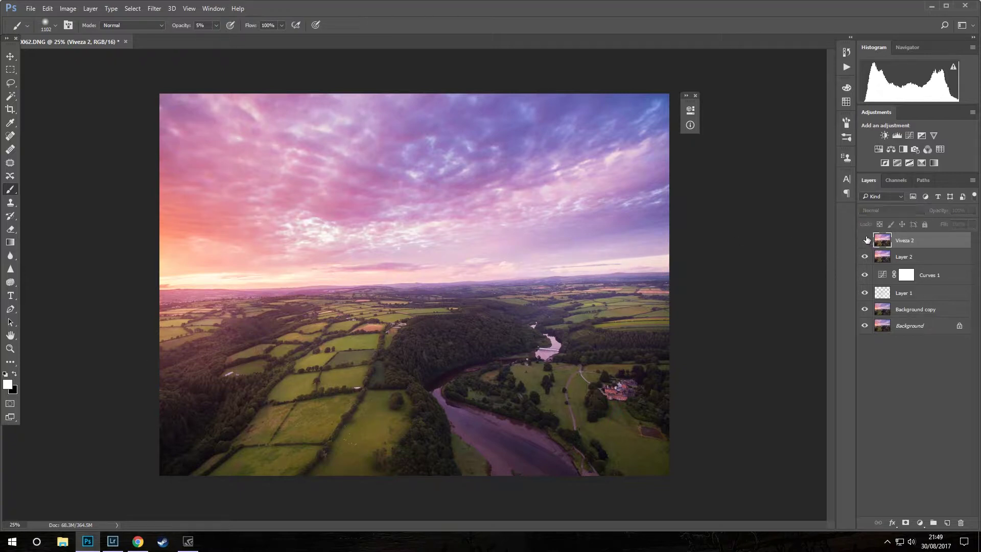
pyautogui.click(865, 239)
pyautogui.click(865, 240)
pyautogui.click(865, 240)
pyautogui.click(865, 240)
pyautogui.scroll(3, 233, 404)
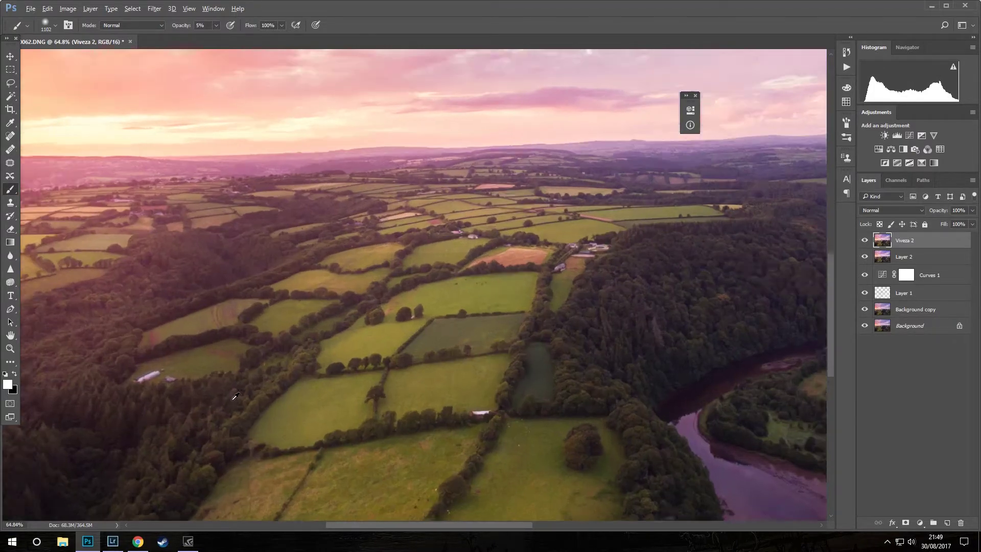
pyautogui.scroll(-2, 364, 355)
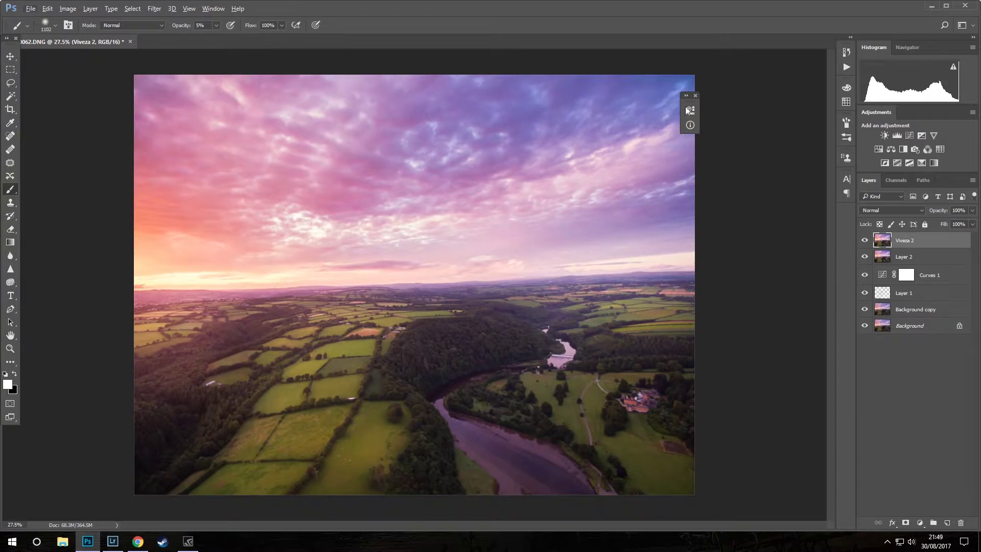
pyautogui.click(695, 96)
# Heal the small white buildings in the fields and woods with Content-Aware Spot Healing
pyautogui.click(9, 138)
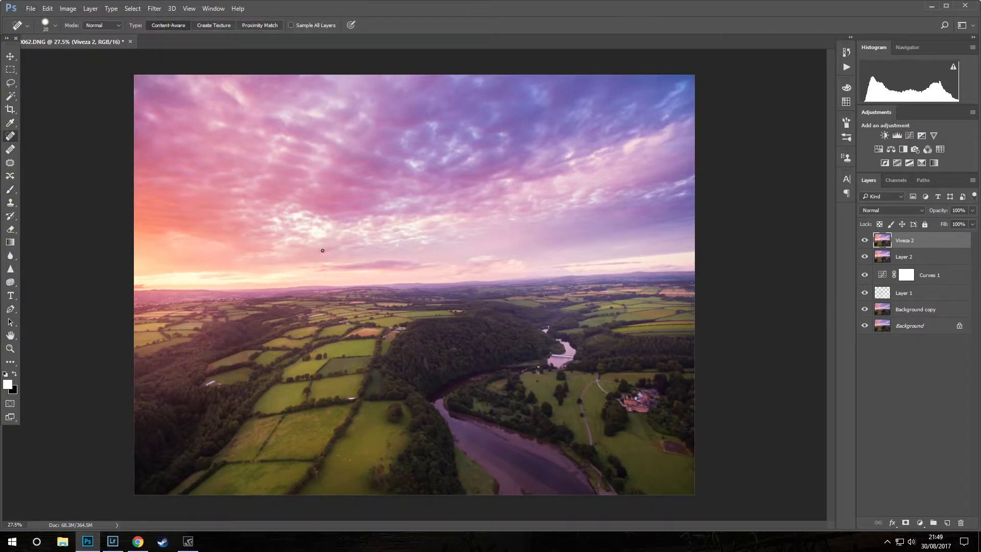
pyautogui.scroll(3, 349, 392)
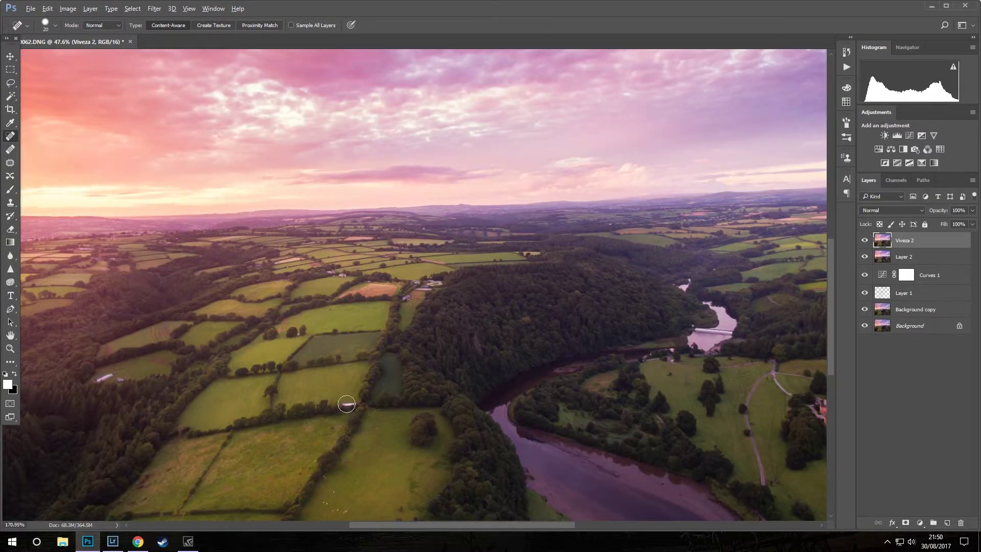
pyautogui.scroll(4, 327, 357)
pyautogui.moveTo(294, 295); pyautogui.dragTo(358, 302)
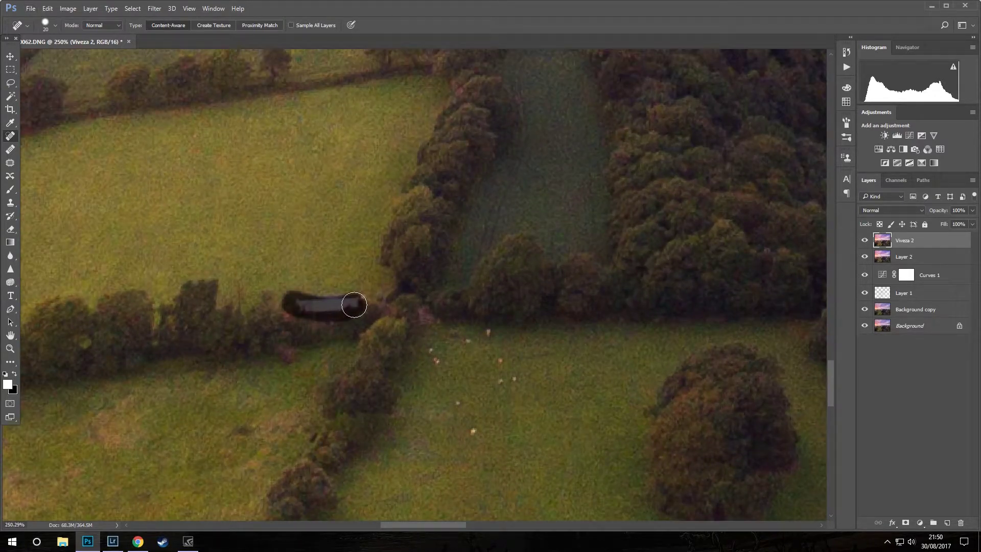
pyautogui.moveTo(222, 344)
pyautogui.mouseDown()
pyautogui.moveTo(722, 324)
pyautogui.moveTo(541, 422)
pyautogui.moveTo(363, 267)
pyautogui.mouseUp()
pyautogui.moveTo(340, 218)
pyautogui.mouseDown()
pyautogui.moveTo(348, 232)
pyautogui.moveTo(383, 232)
pyautogui.mouseUp()
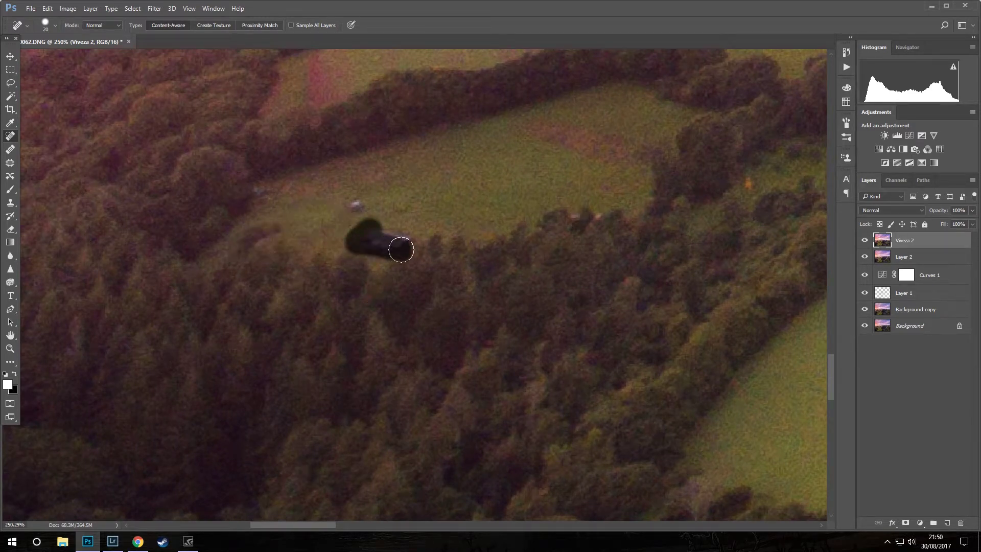
pyautogui.click(359, 205)
# Zoom in and heal the remaining building beside the farm track
pyautogui.scroll(-3, 545, 220)
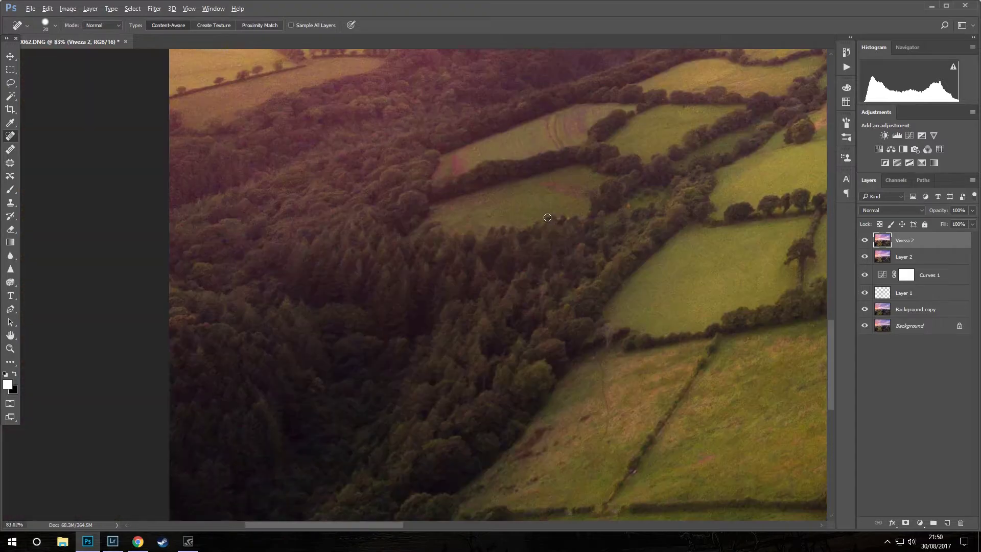
pyautogui.scroll(-2, 545, 219)
pyautogui.scroll(-2, 590, 226)
pyautogui.scroll(-1, 590, 226)
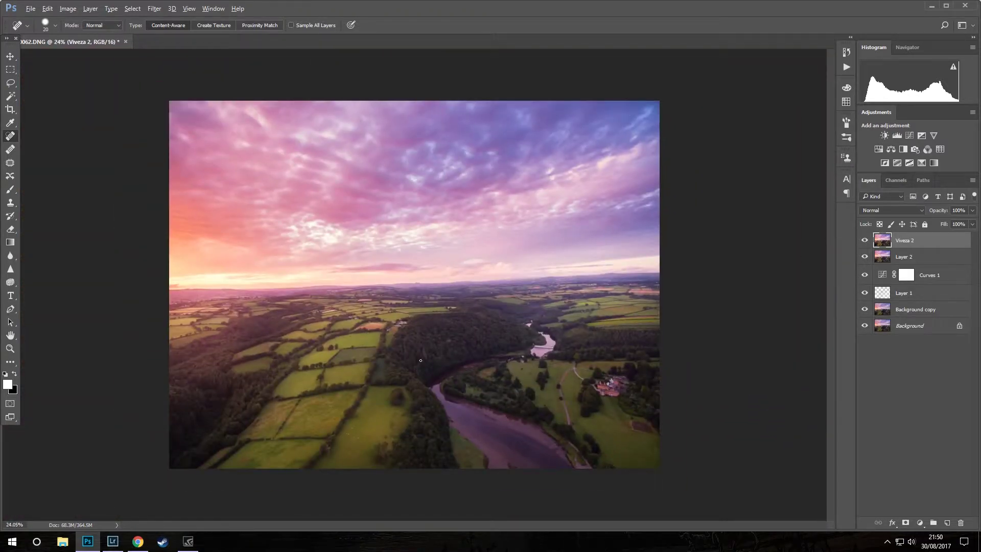
pyautogui.scroll(2, 378, 323)
pyautogui.scroll(1, 376, 329)
pyautogui.scroll(2, 372, 340)
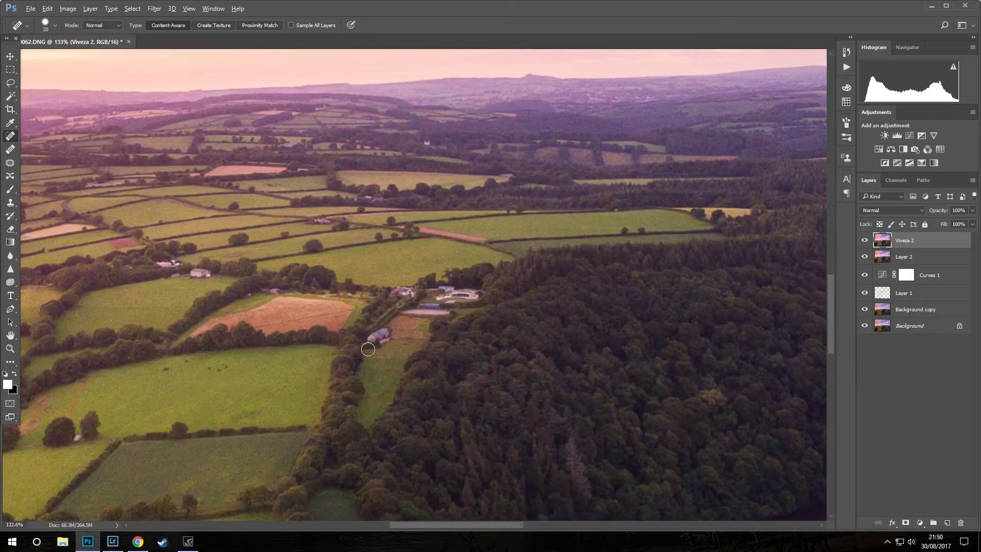
pyautogui.scroll(2, 367, 350)
pyautogui.scroll(1, 368, 349)
pyautogui.scroll(1, 368, 349)
pyautogui.moveTo(376, 331)
pyautogui.mouseDown()
pyautogui.moveTo(393, 332)
pyautogui.moveTo(366, 333)
pyautogui.mouseUp()
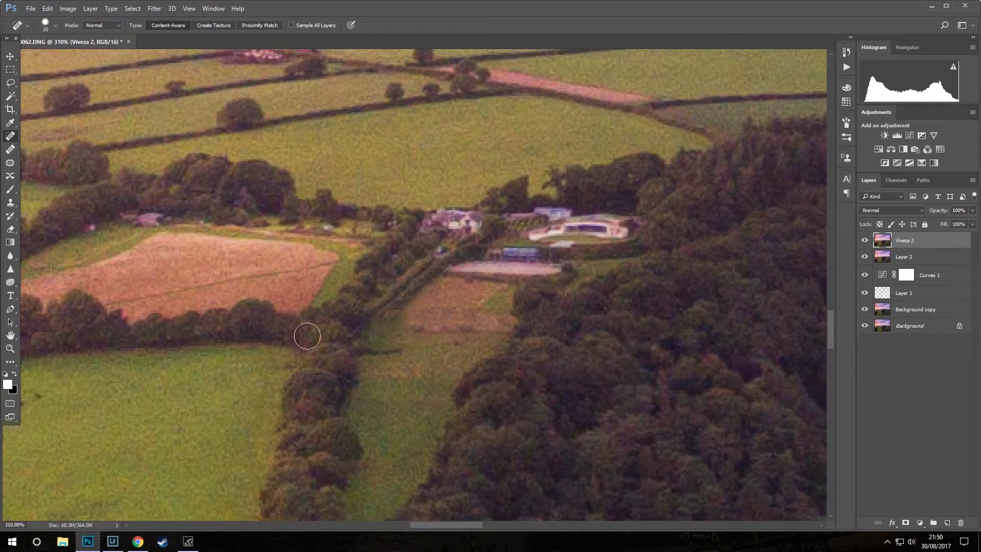
# Toggle Curves 1, Layer 1, Layer 2 and Viveza 2 visibility to compare against the original
pyautogui.scroll(-5, 309, 339)
pyautogui.scroll(-2, 310, 338)
pyautogui.scroll(-1, 485, 391)
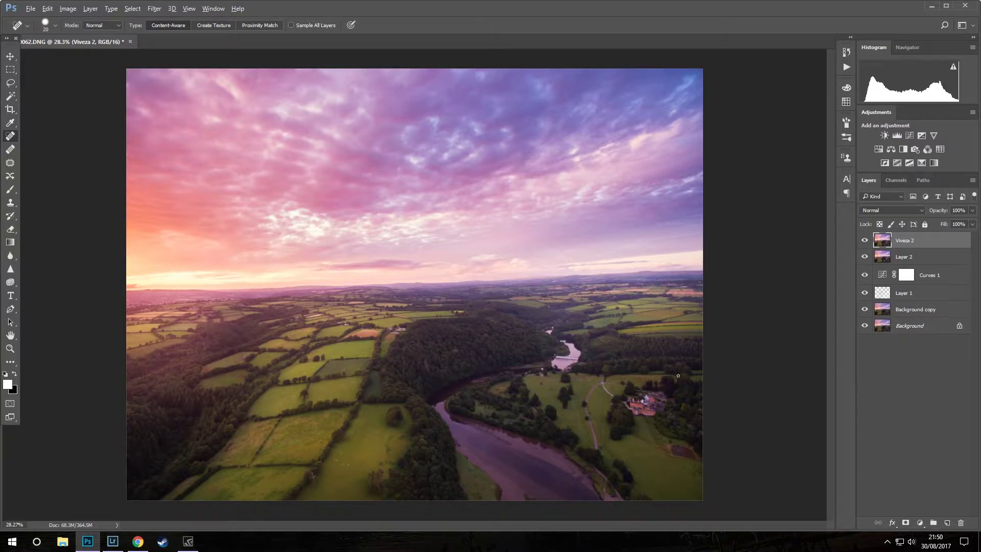
pyautogui.scroll(1, 587, 296)
pyautogui.scroll(1, 510, 301)
pyautogui.scroll(1, 460, 304)
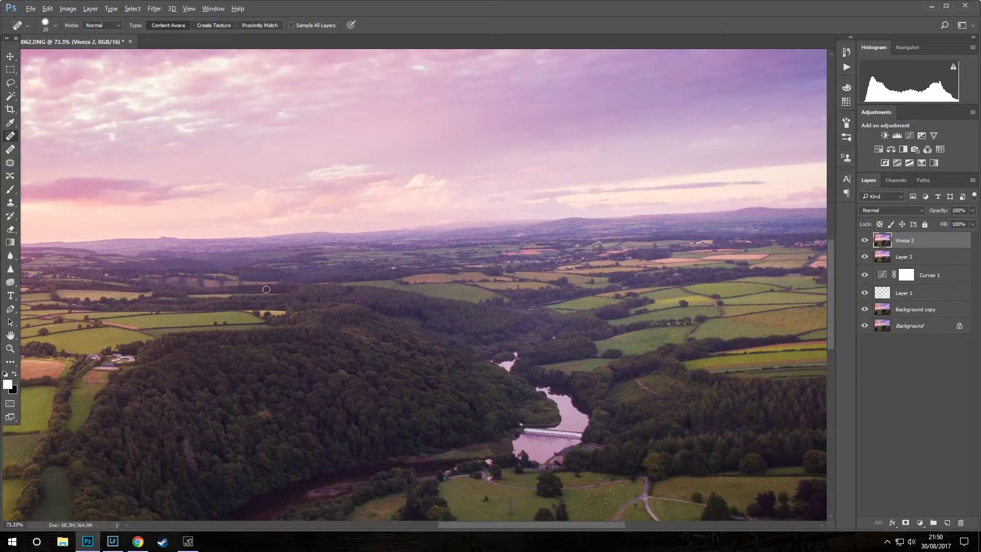
pyautogui.scroll(1, 441, 304)
pyautogui.scroll(1, 441, 304)
pyautogui.scroll(-2, 405, 257)
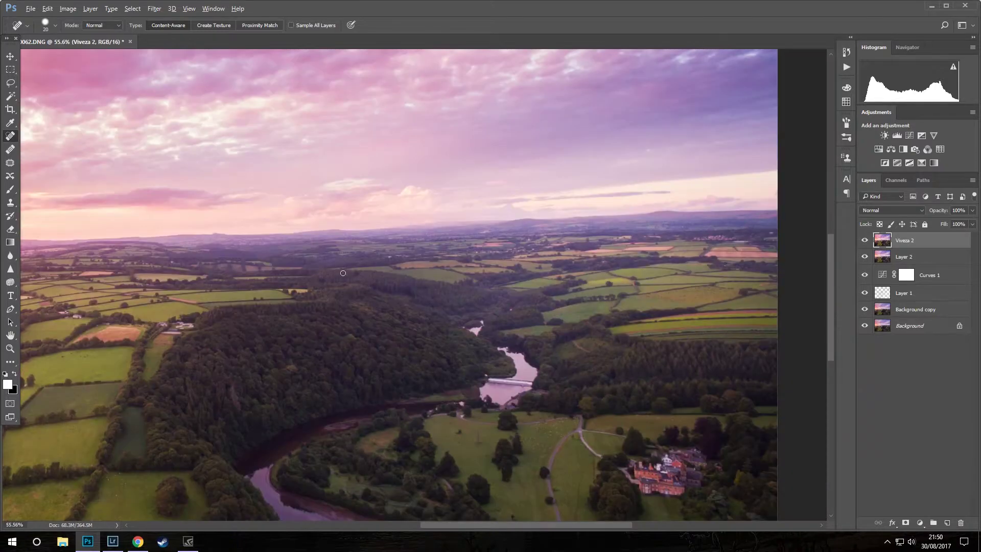
pyautogui.scroll(-1, 347, 276)
pyautogui.scroll(-1, 285, 293)
pyautogui.scroll(-1, 484, 298)
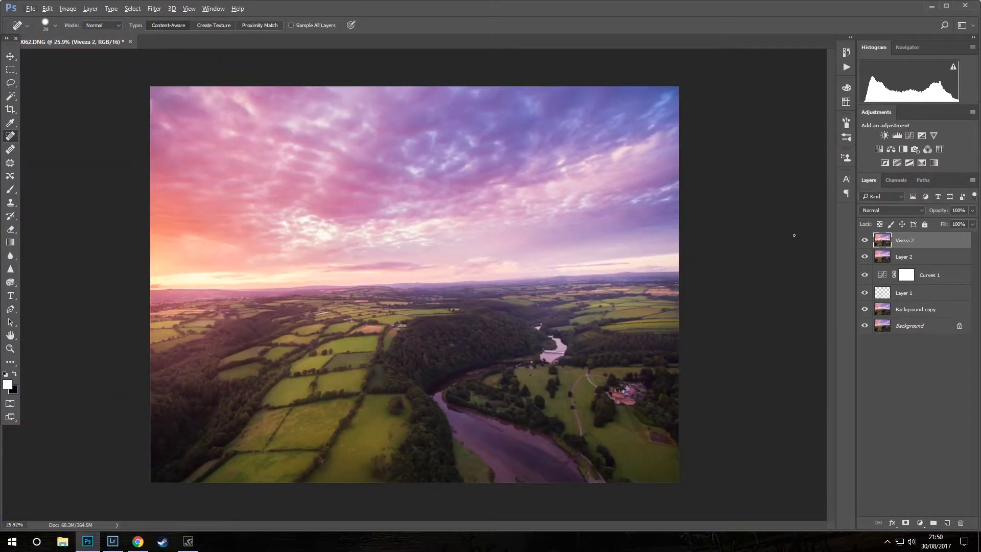
pyautogui.moveTo(865, 275); pyautogui.dragTo(864, 311)
pyautogui.click(865, 257)
pyautogui.click(864, 240)
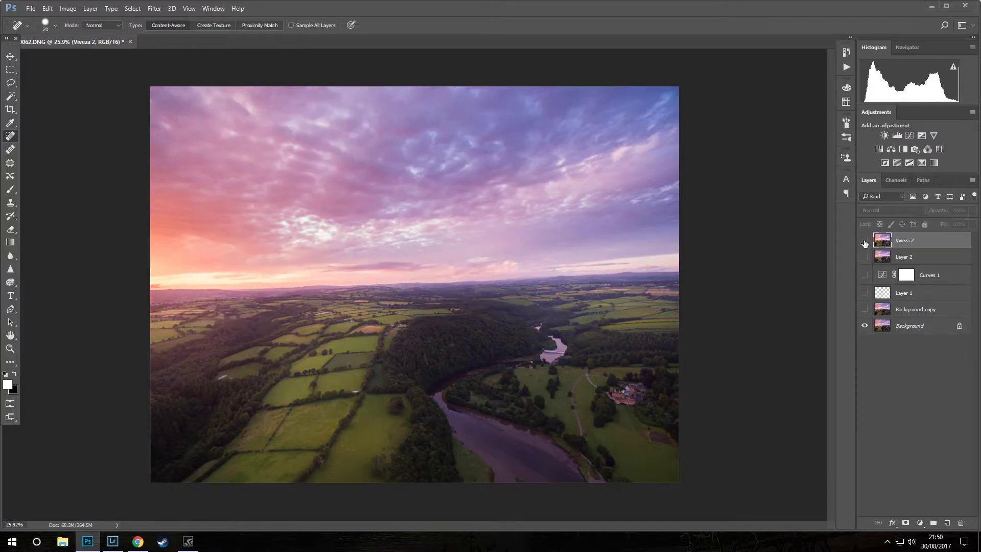
pyautogui.click(864, 240)
pyautogui.click(865, 240)
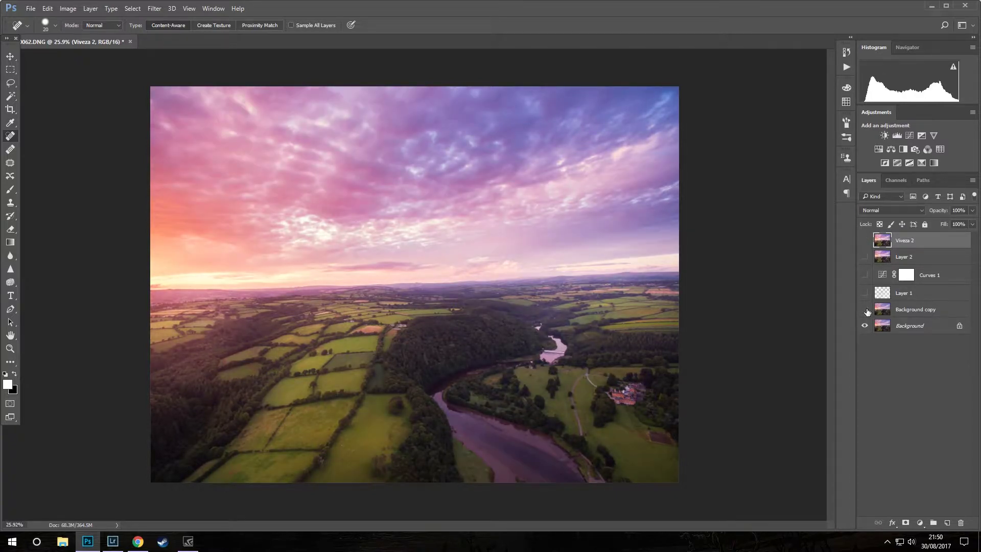
pyautogui.moveTo(864, 309); pyautogui.dragTo(864, 240)
pyautogui.scroll(-1, 631, 210)
# Add a radial Gradient Fill layer with a black starting colour stop
pyautogui.click(920, 523)
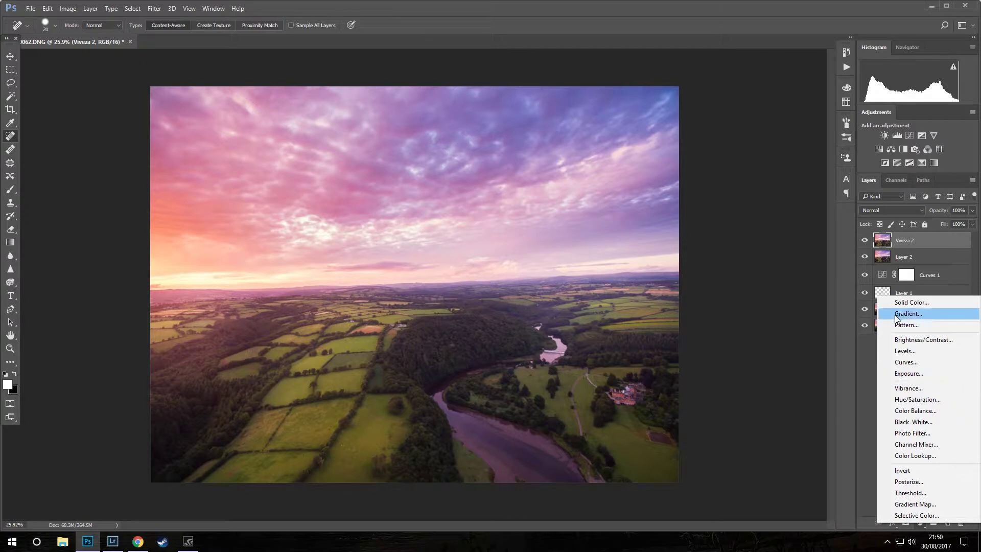
pyautogui.click(907, 313)
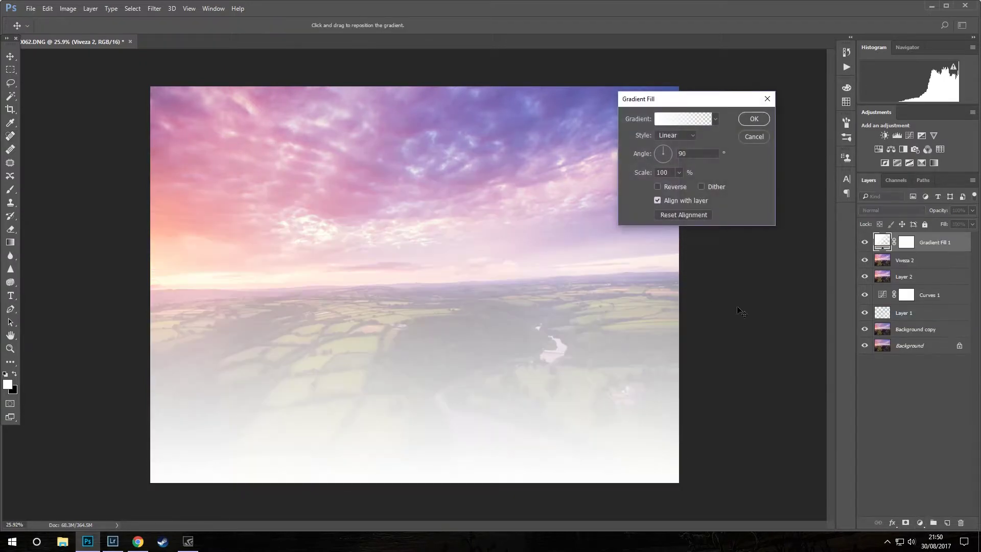
pyautogui.click(672, 152)
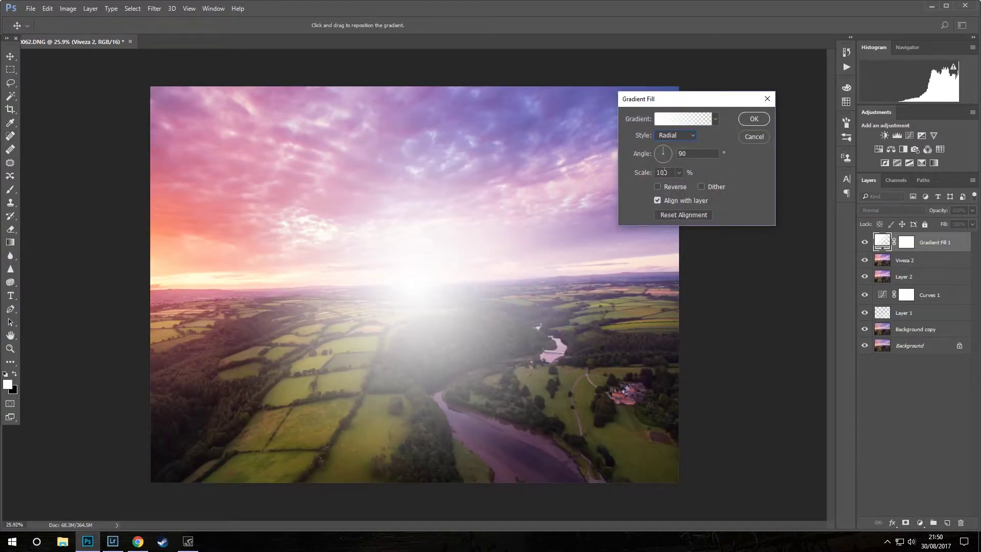
pyautogui.click(675, 118)
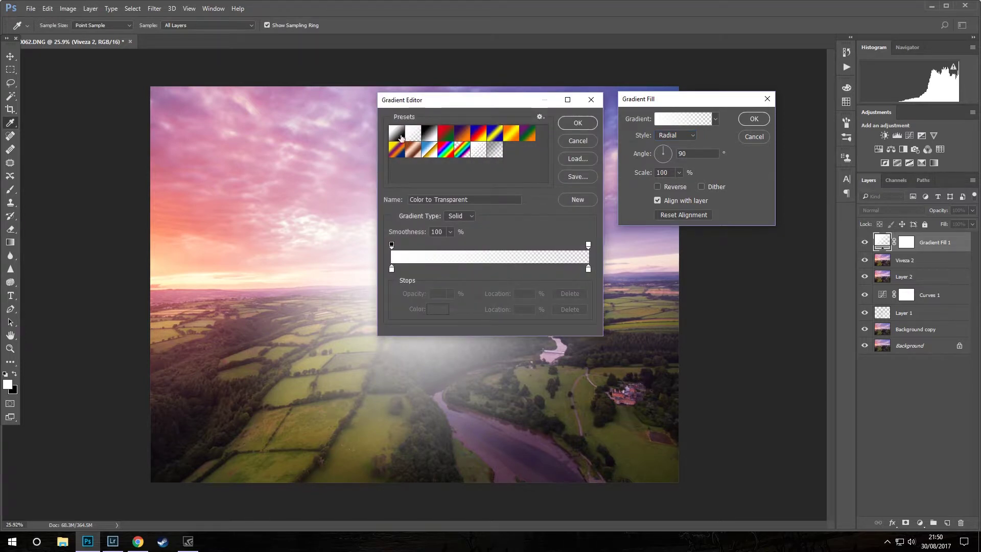
pyautogui.doubleClick(391, 269)
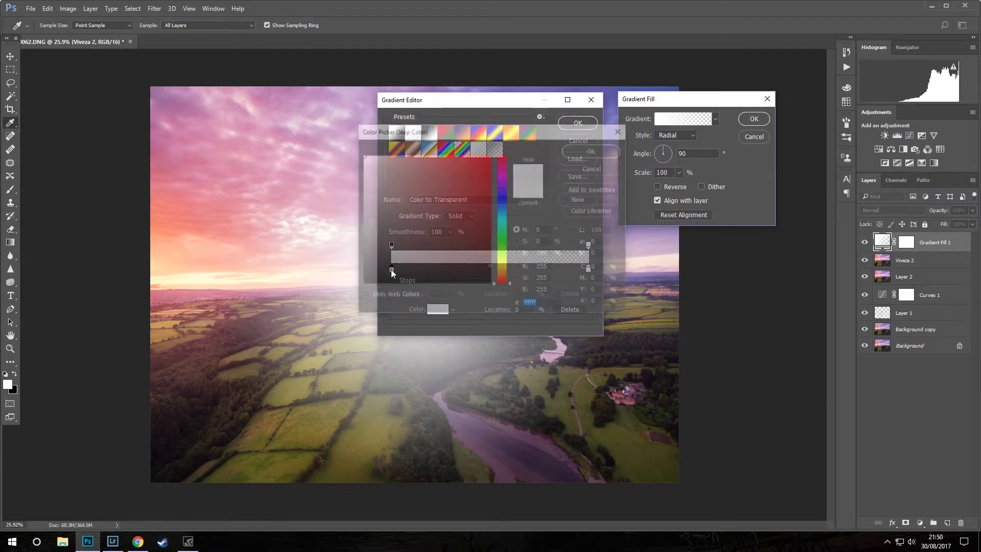
pyautogui.moveTo(379, 263); pyautogui.dragTo(350, 322)
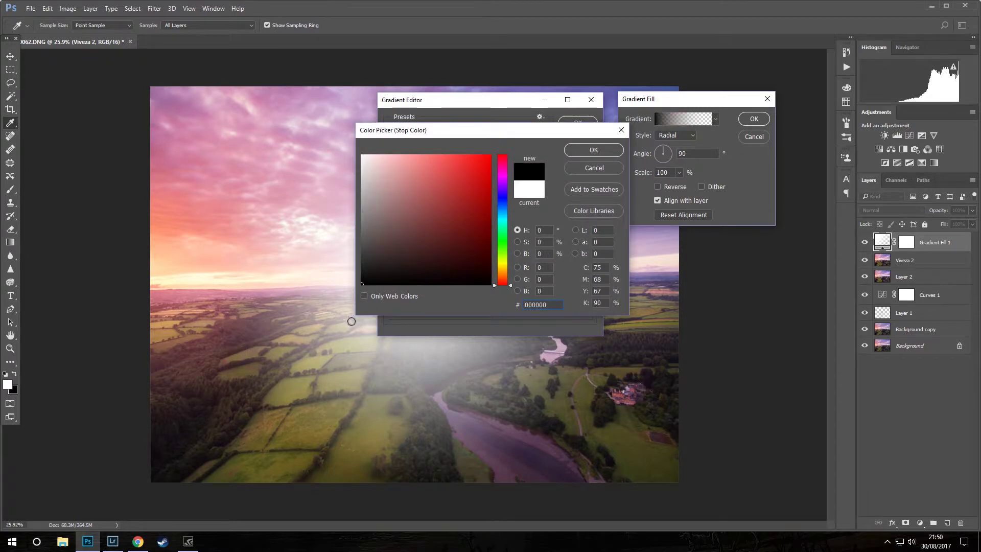
pyautogui.click(582, 150)
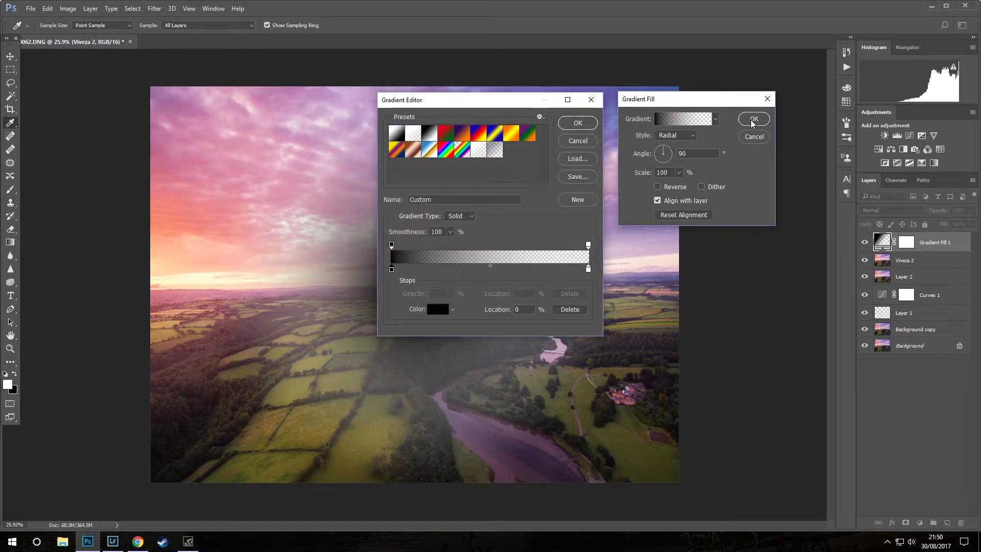
pyautogui.click(578, 124)
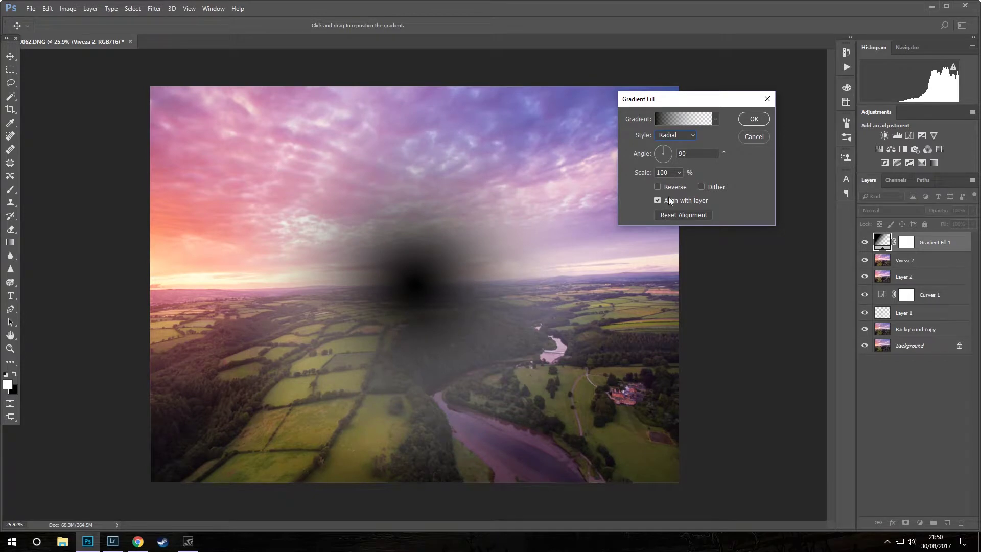
# Reverse the gradient, scale it to 179%, and set the right opacity stop to 0
pyautogui.click(658, 186)
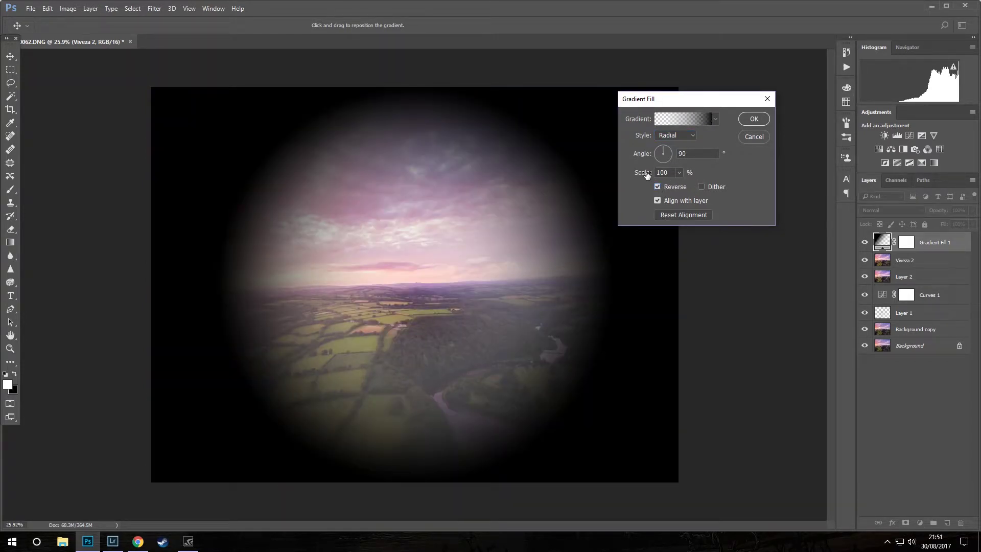
pyautogui.moveTo(646, 174)
pyautogui.mouseDown()
pyautogui.moveTo(628, 182)
pyautogui.moveTo(670, 170)
pyautogui.mouseUp()
pyautogui.click(681, 115)
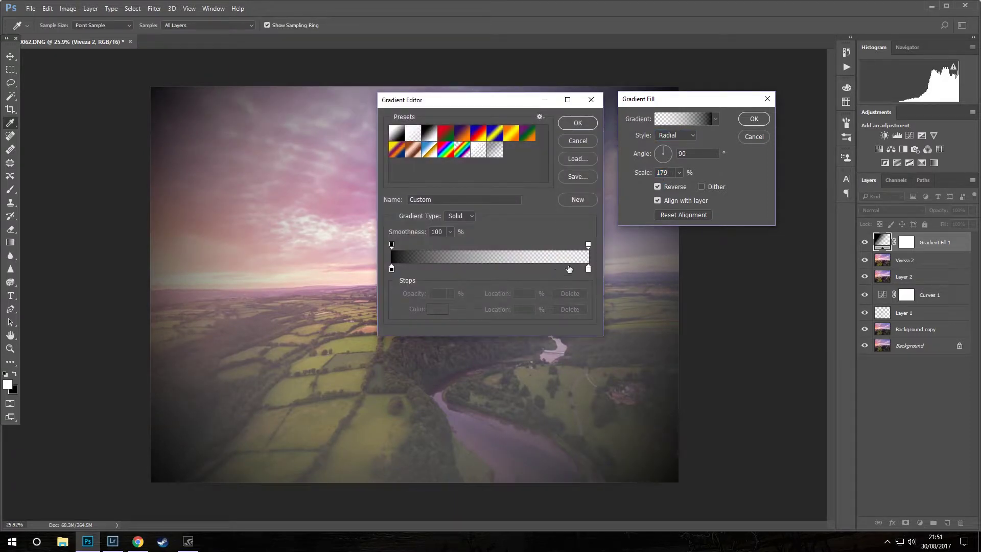
pyautogui.click(589, 269)
pyautogui.click(588, 246)
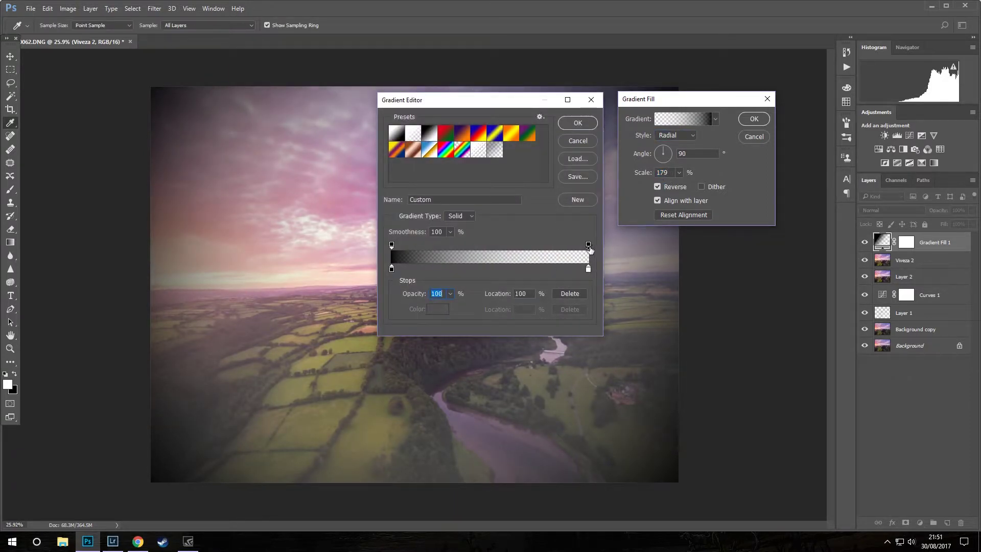
pyautogui.write('0')
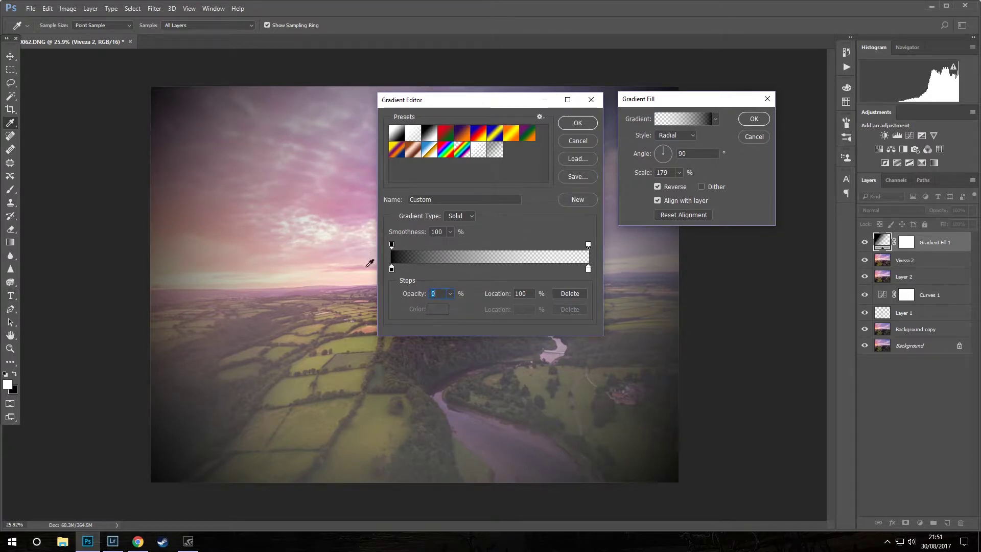
pyautogui.click(391, 270)
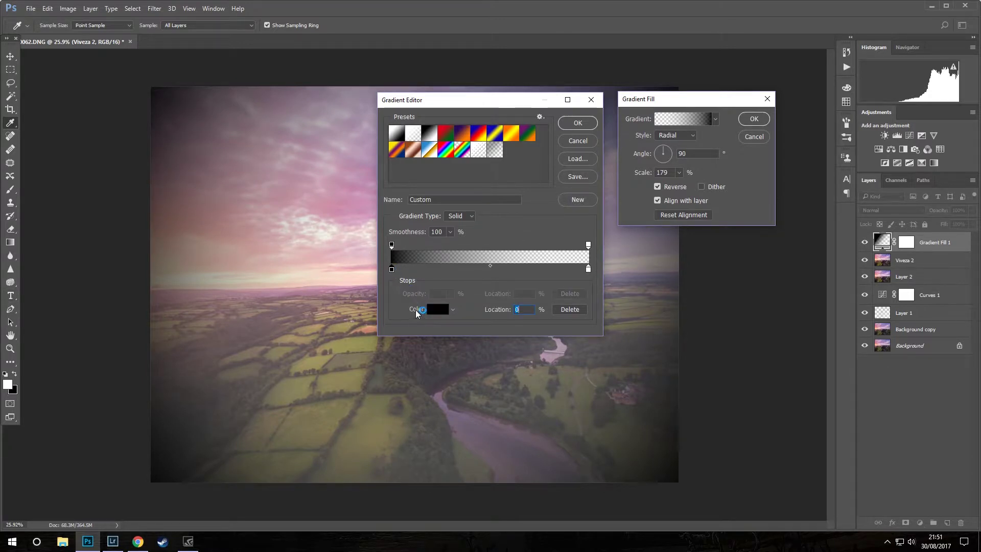
pyautogui.click(583, 128)
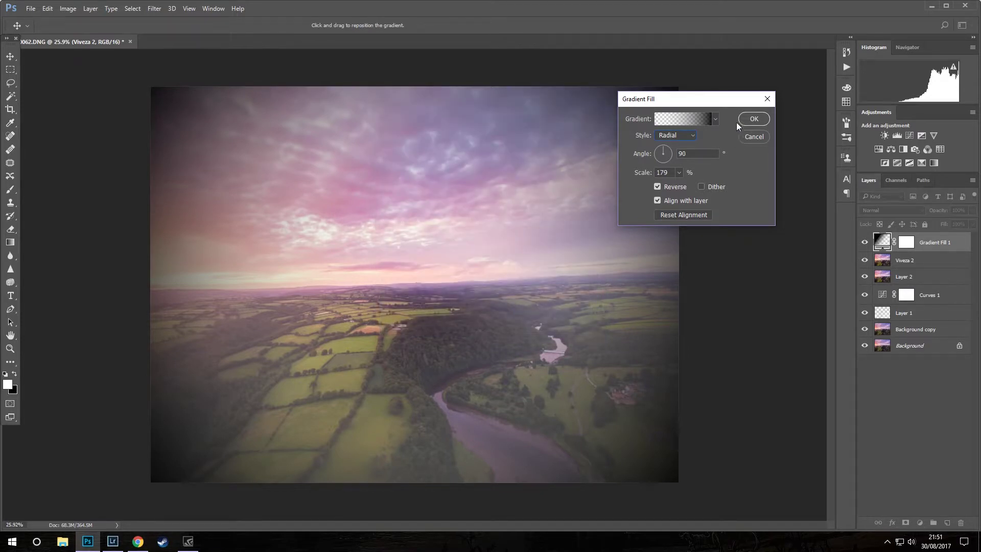
pyautogui.click(751, 121)
# Delete the Gradient Fill layer and add a new empty layer in Soft Light mode
pyautogui.press('Delete')
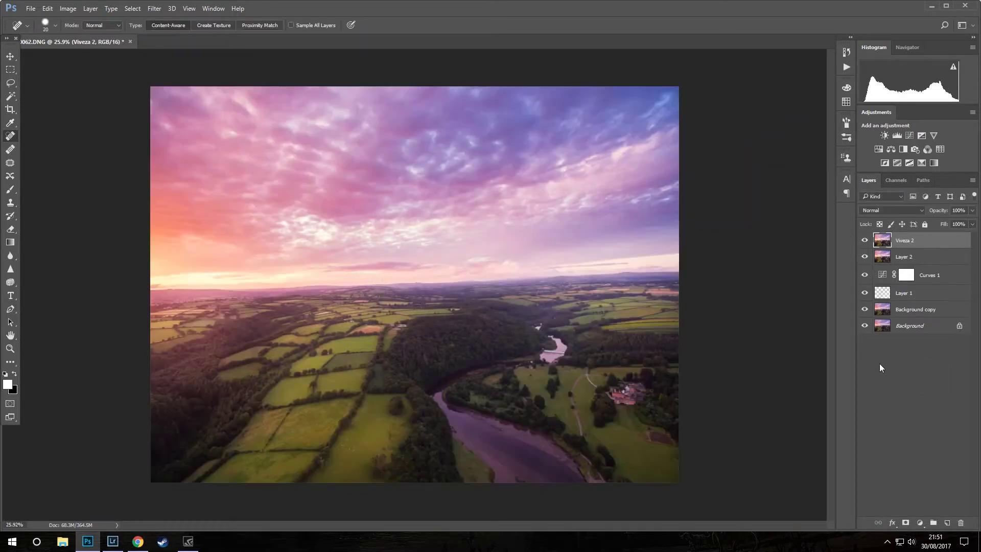
pyautogui.click(946, 522)
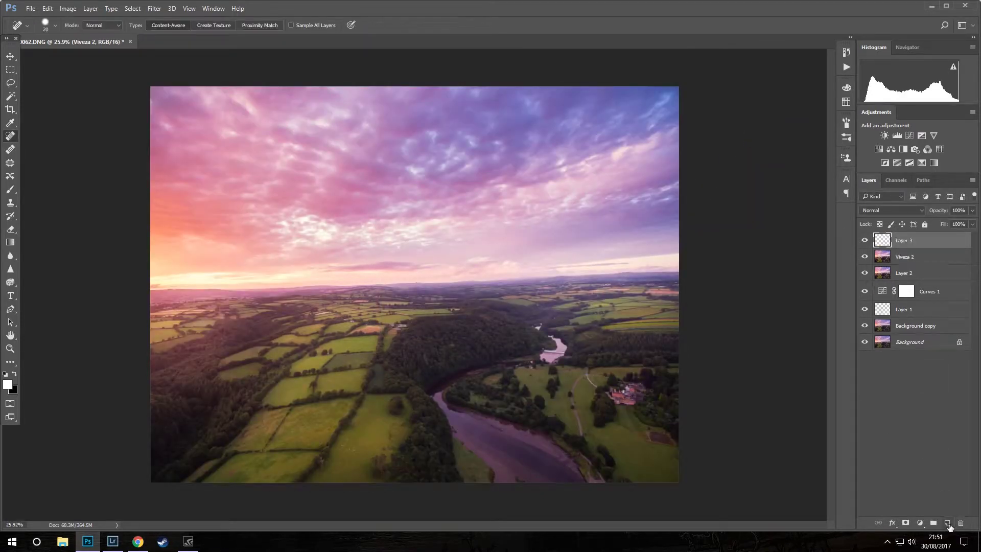
pyautogui.click(891, 210)
pyautogui.click(889, 315)
pyautogui.press('b')
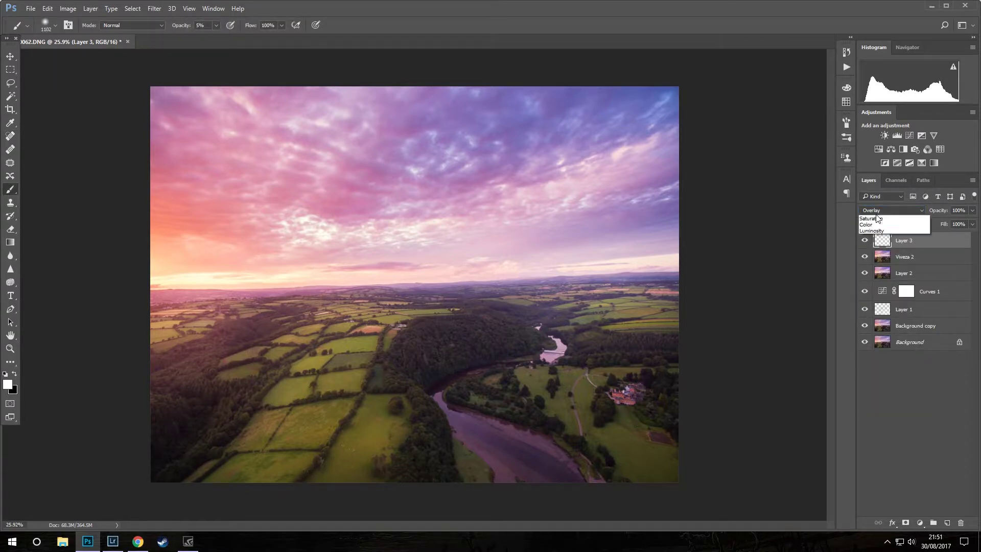
pyautogui.click(891, 210)
pyautogui.click(888, 323)
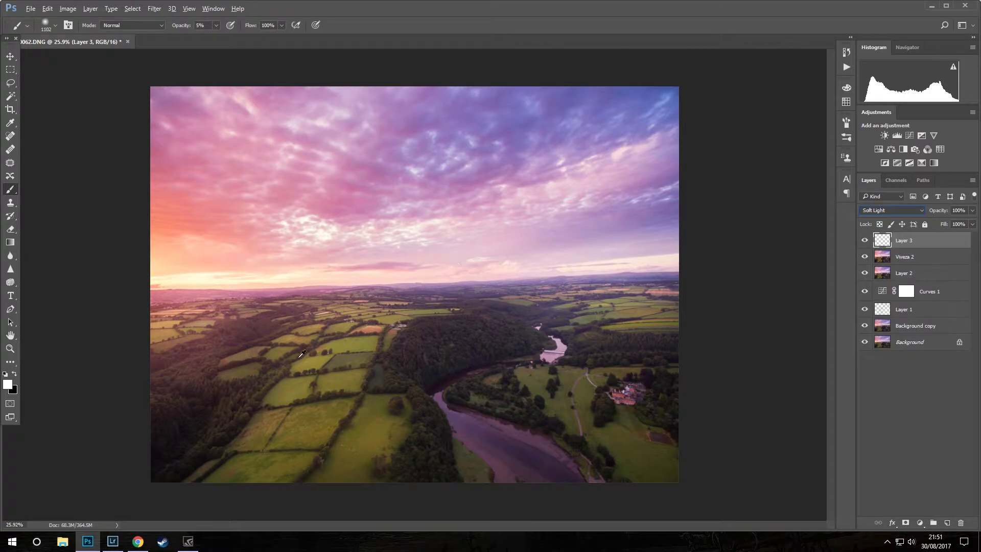
# Set the foreground colour to peach ffe3b7 and stamp visible layers into Layer 4
pyautogui.click(15, 373)
pyautogui.press('x')
pyautogui.click(7, 384)
pyautogui.moveTo(498, 265); pyautogui.dragTo(497, 273)
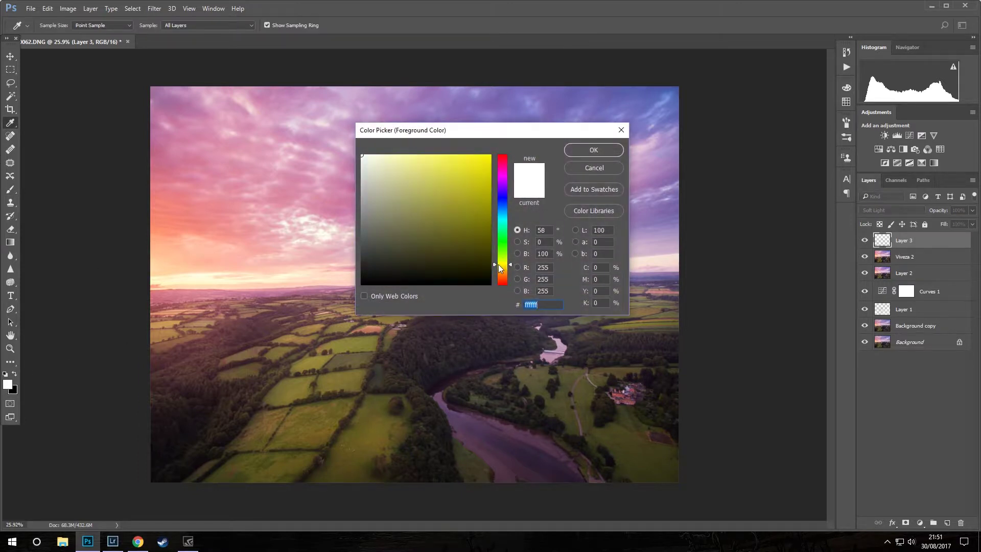
pyautogui.click(398, 155)
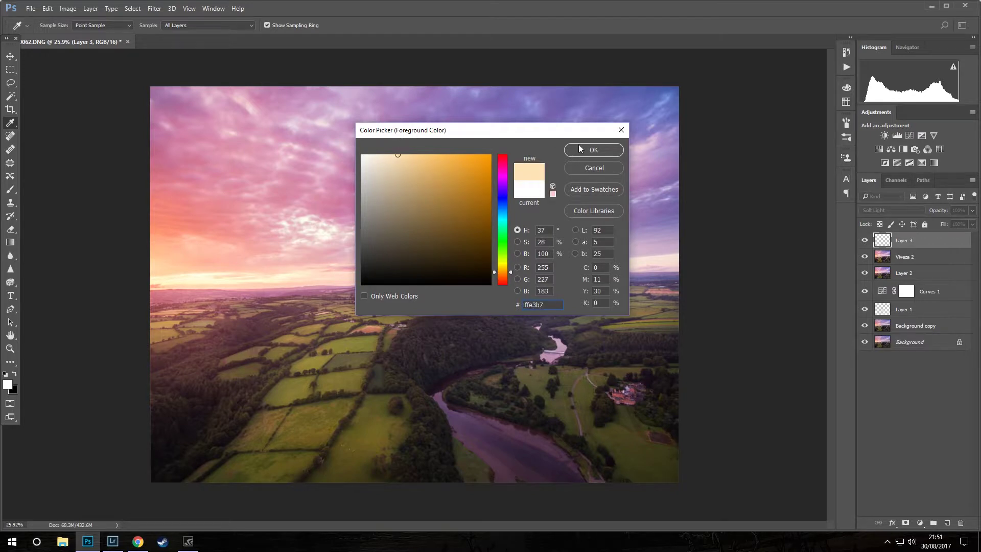
pyautogui.click(594, 151)
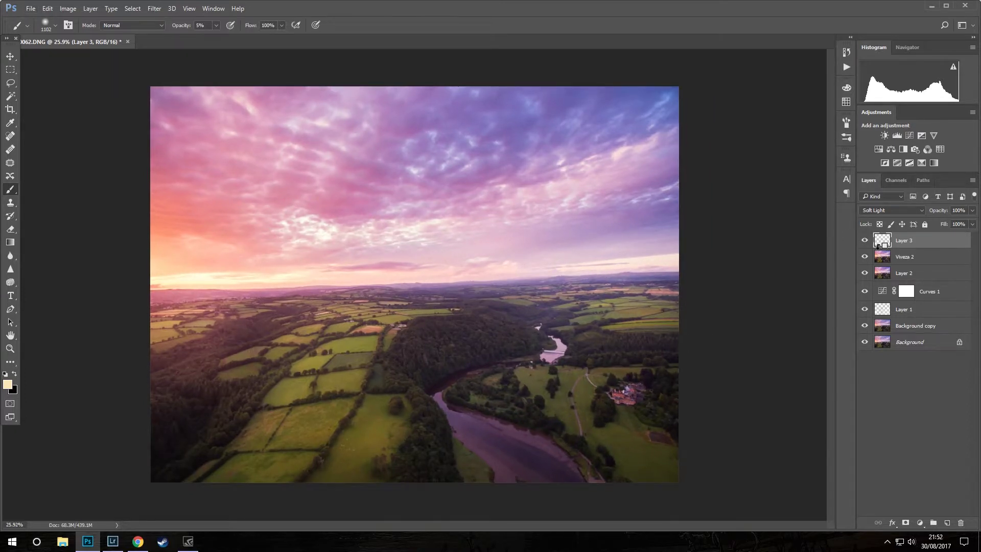
pyautogui.hotkey('ctrl', 'shift', 'alt', 'e')
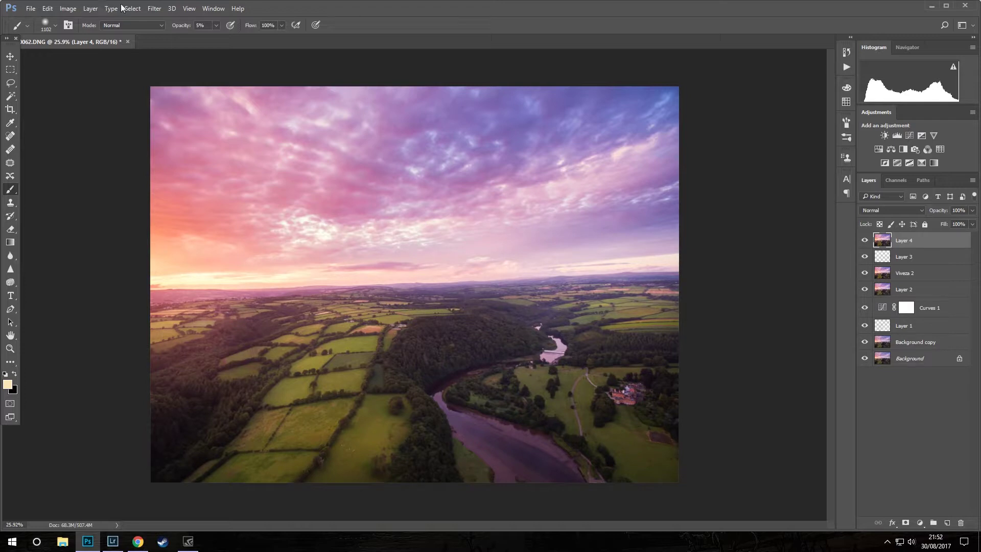
# Apply Sharpener Pro 3 Output Sharpener at 67% strength as a new layer
pyautogui.click(154, 8)
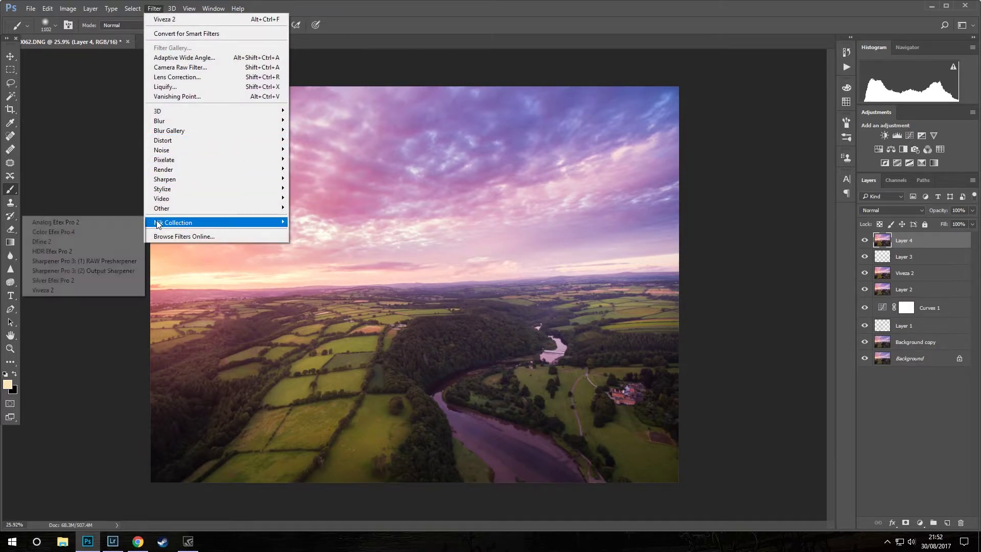
pyautogui.moveTo(173, 222)
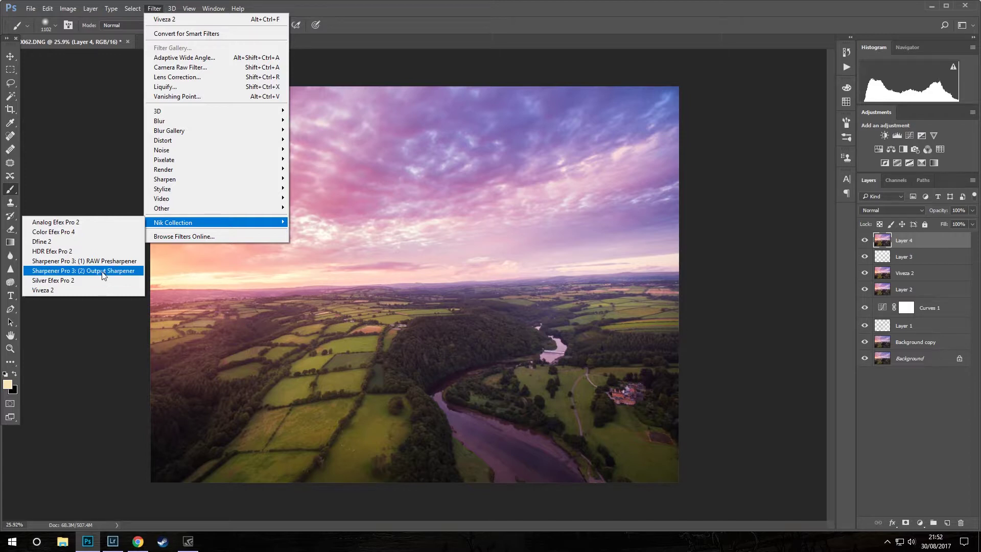
pyautogui.click(102, 271)
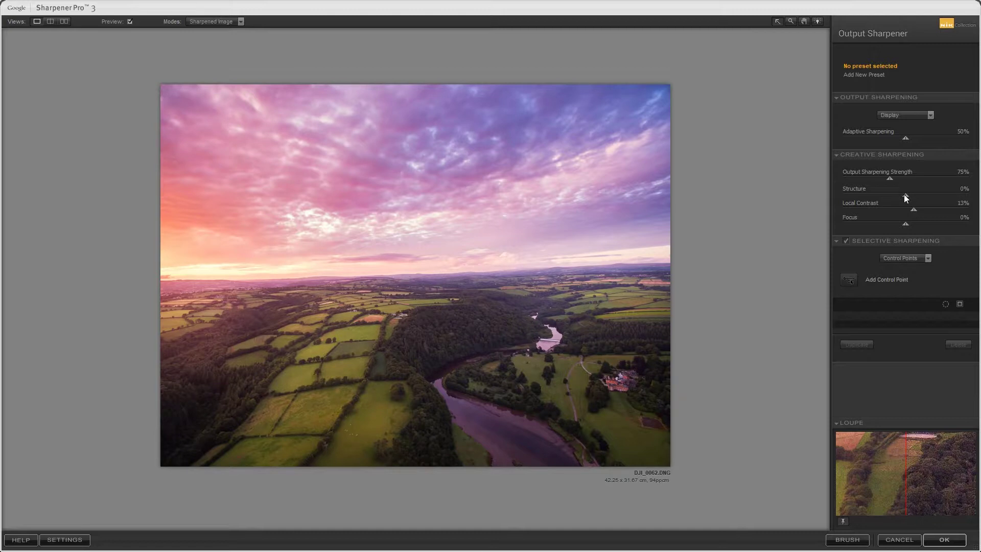
pyautogui.moveTo(893, 175); pyautogui.dragTo(888, 178)
pyautogui.click(943, 540)
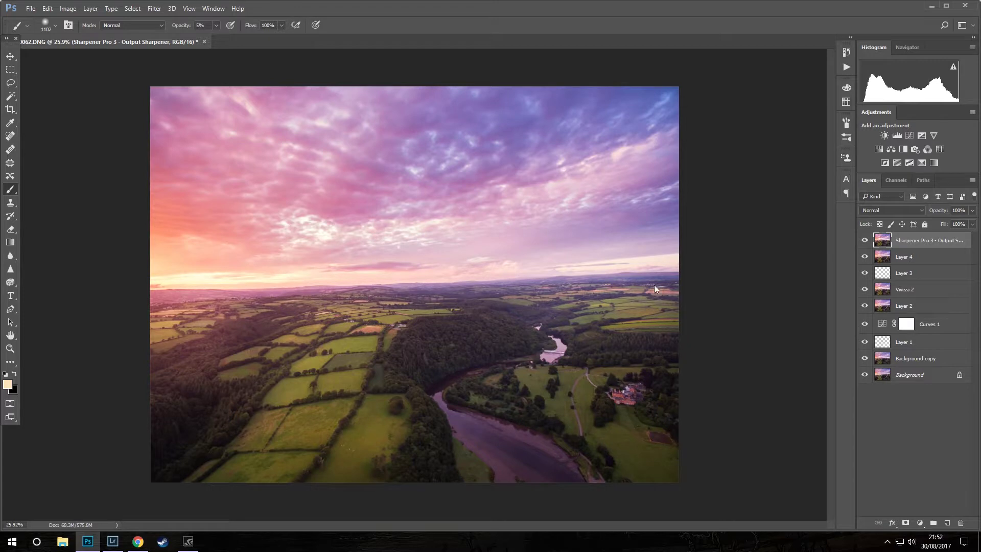
# Zoom into the forest and toggle the sharpening layer to compare
pyautogui.moveTo(408, 356); pyautogui.dragTo(788, 304)
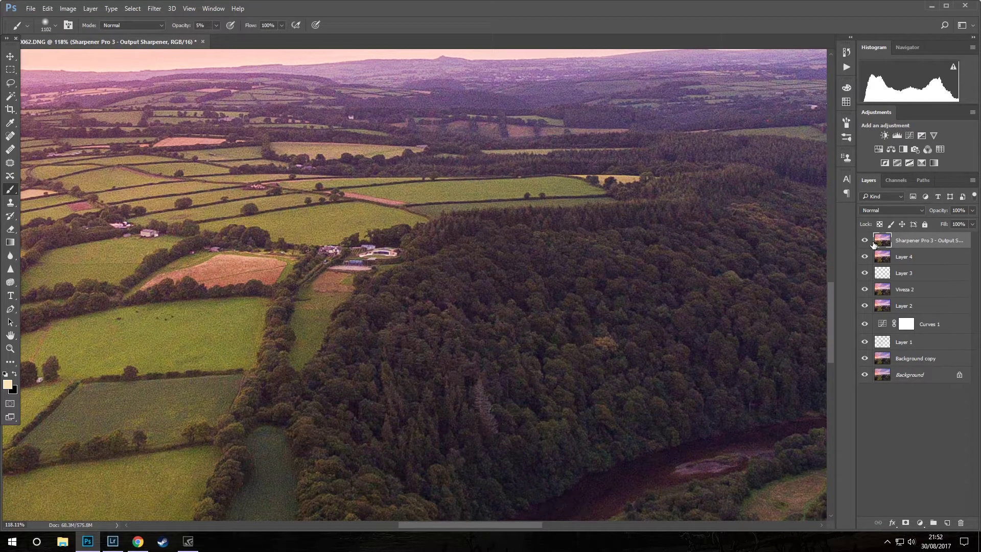
pyautogui.click(864, 241)
pyautogui.scroll(-10, 535, 280)
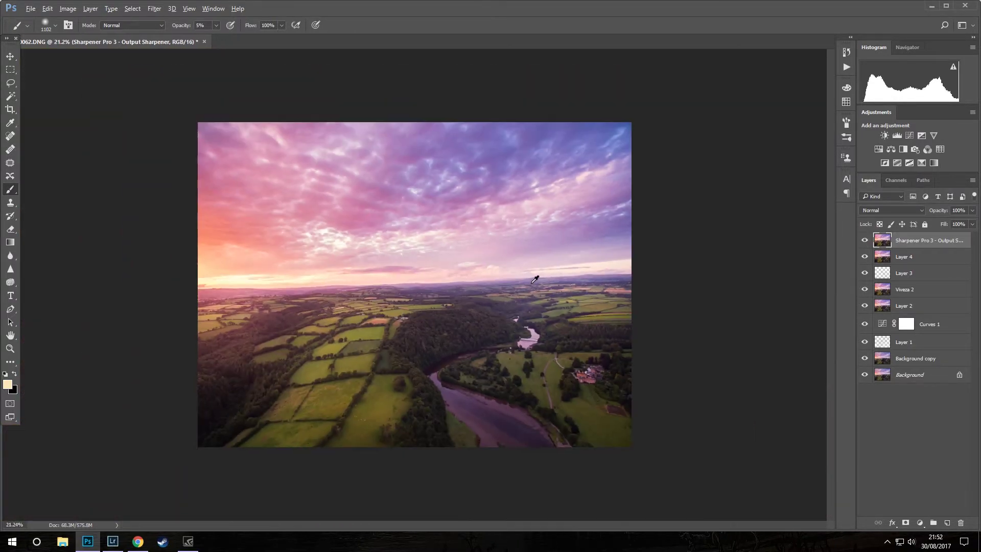
pyautogui.scroll(1, 535, 280)
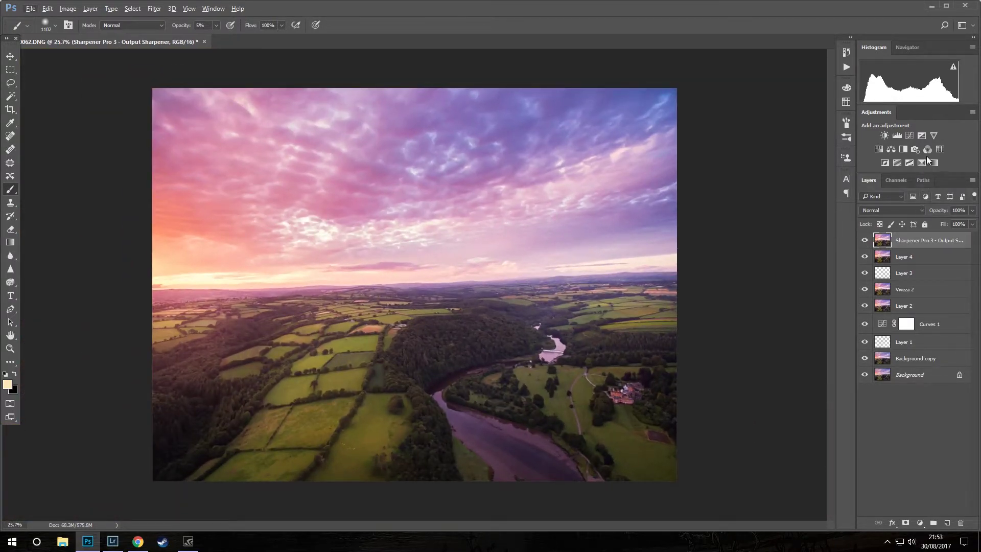
# Add Curves 2 with an S-curve: deeper shadows, brighter midtones and highlights
pyautogui.click(908, 136)
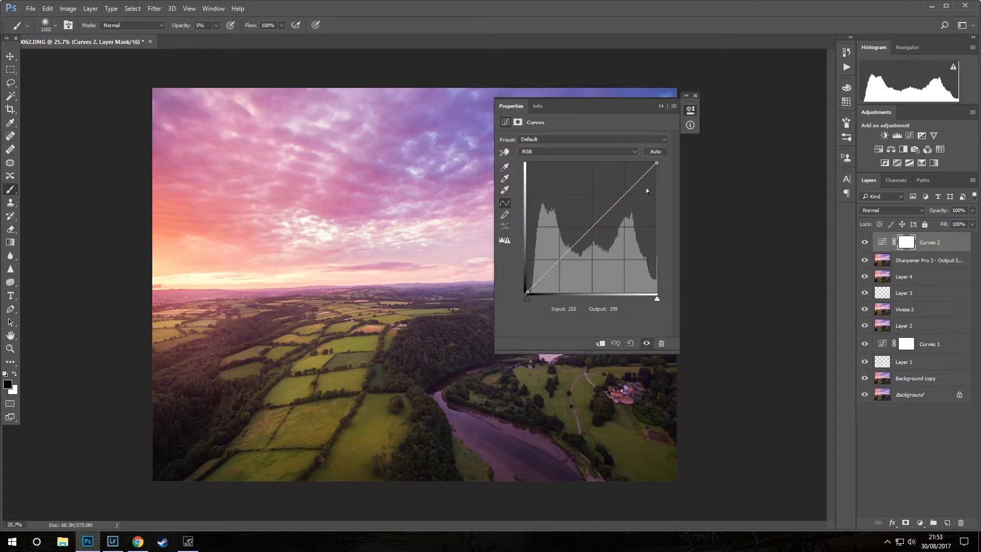
pyautogui.moveTo(635, 185); pyautogui.dragTo(631, 183)
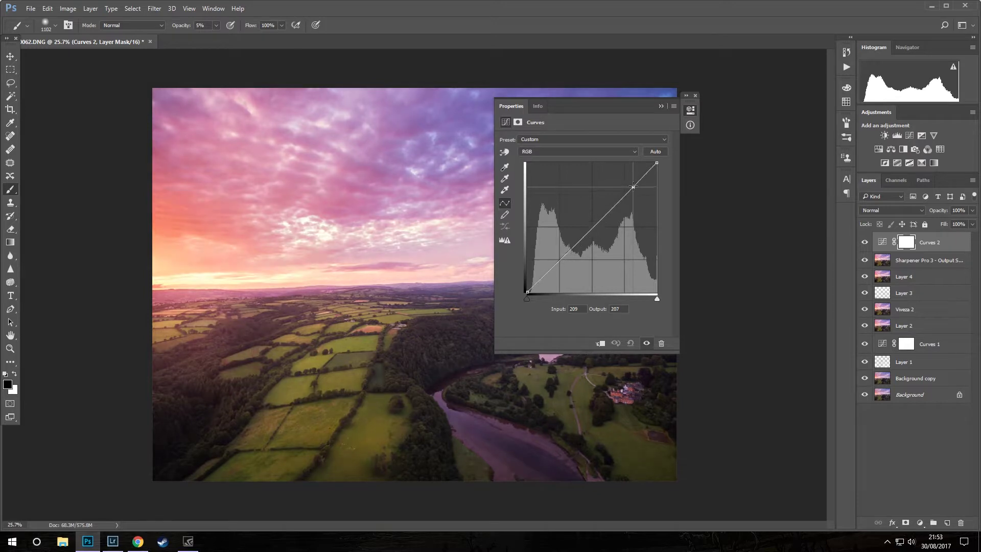
pyautogui.moveTo(551, 268); pyautogui.dragTo(550, 272)
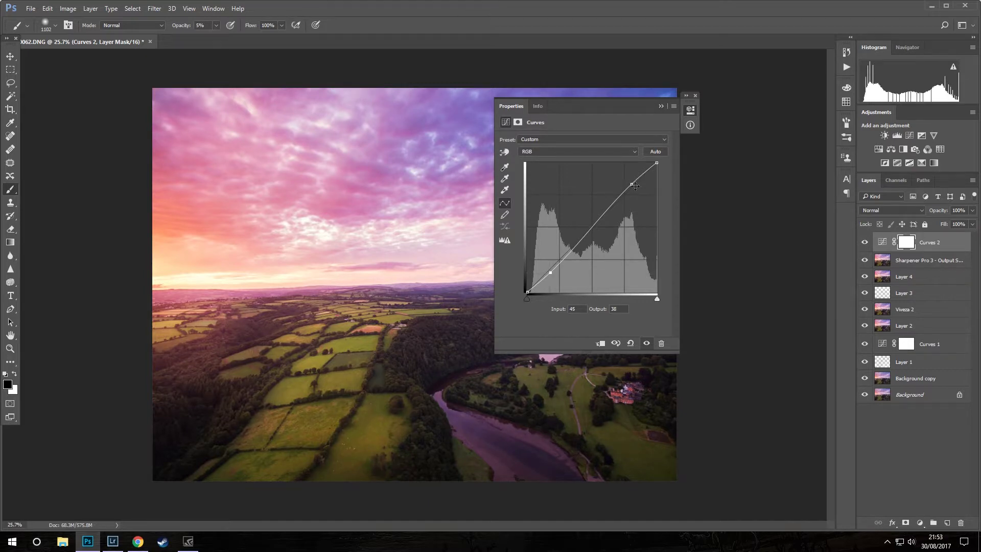
pyautogui.moveTo(634, 186); pyautogui.dragTo(632, 186)
pyautogui.moveTo(621, 186); pyautogui.dragTo(610, 192)
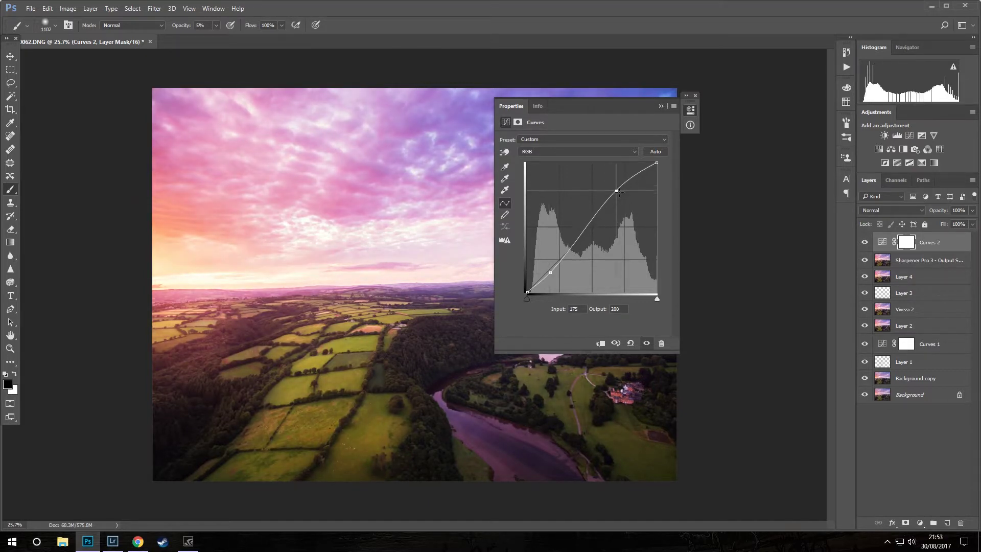
pyautogui.moveTo(547, 277); pyautogui.dragTo(545, 279)
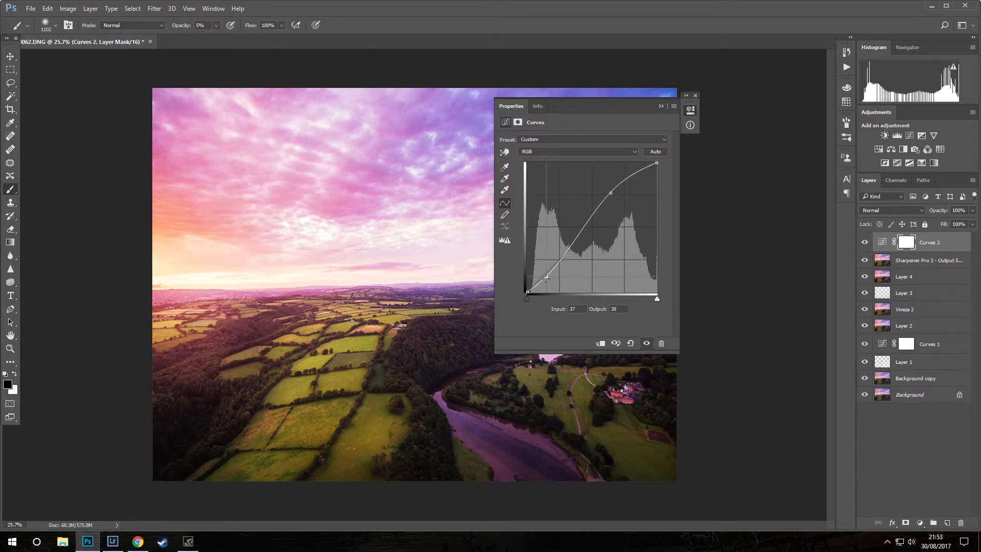
pyautogui.moveTo(577, 235); pyautogui.dragTo(578, 231)
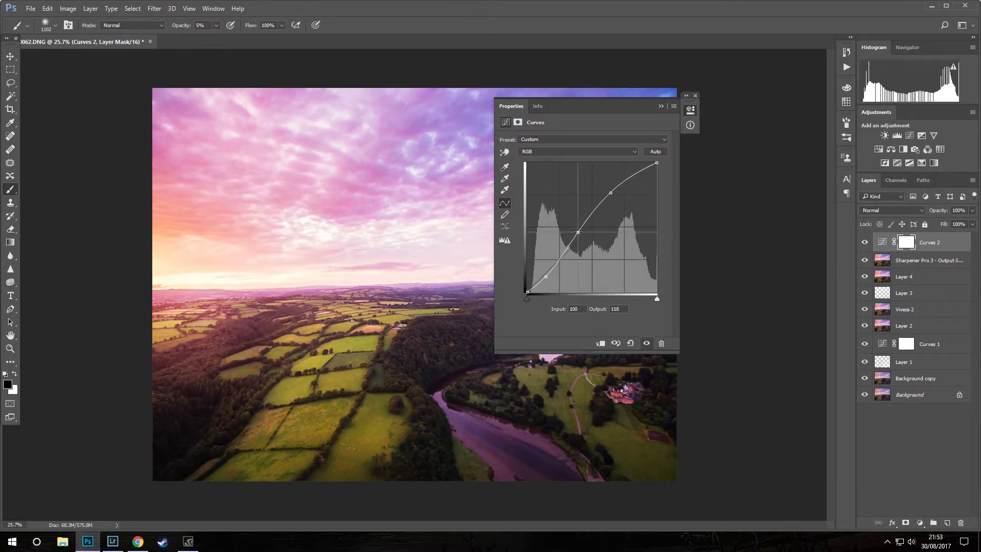
pyautogui.moveTo(611, 192); pyautogui.dragTo(609, 193)
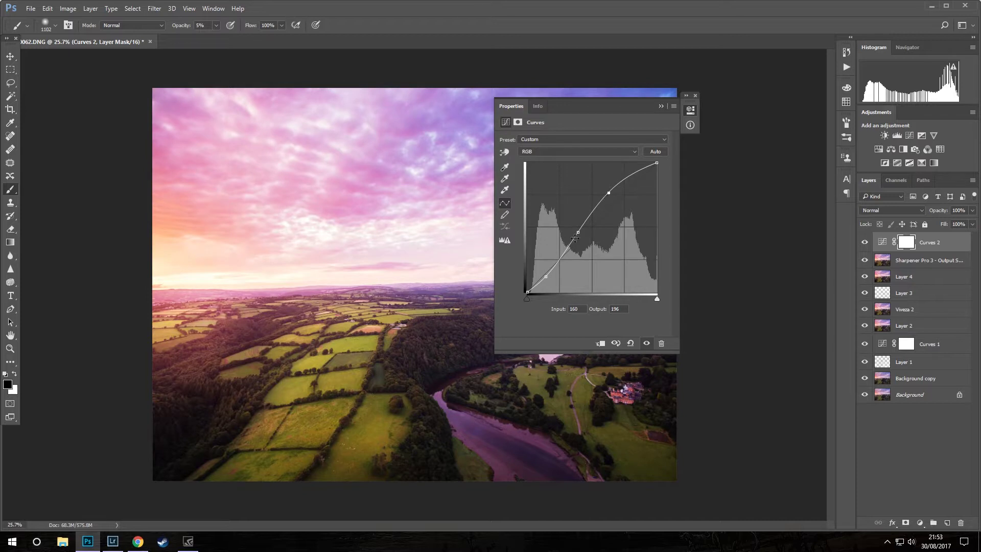
pyautogui.moveTo(577, 234); pyautogui.dragTo(576, 232)
pyautogui.click(660, 106)
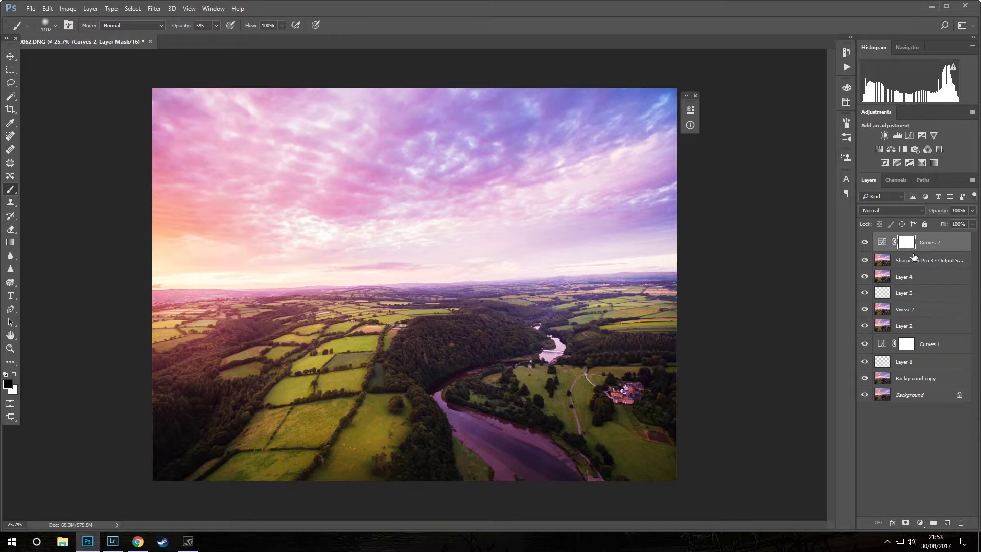
pyautogui.hotkey('shift', 'F5')
pyautogui.click(548, 158)
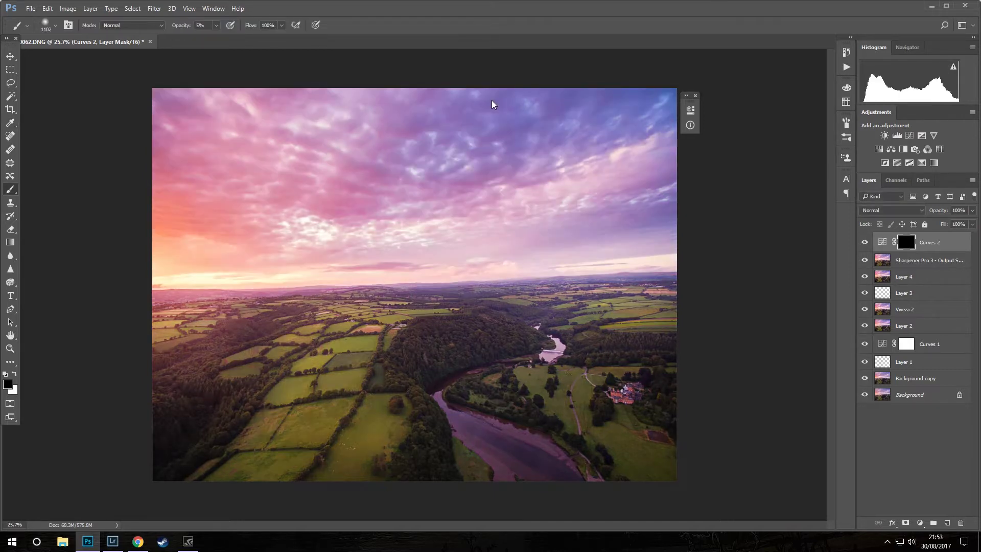
pyautogui.press('x')
pyautogui.press('[')
pyautogui.press('[')
pyautogui.press('[')
pyautogui.press('2')
pyautogui.moveTo(439, 361); pyautogui.dragTo(505, 269)
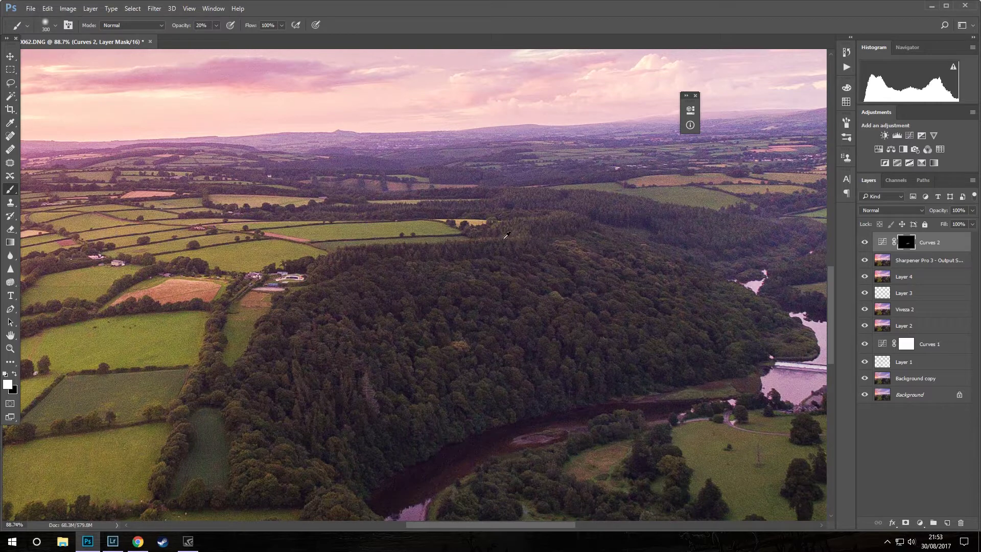
pyautogui.moveTo(475, 307); pyautogui.dragTo(437, 253)
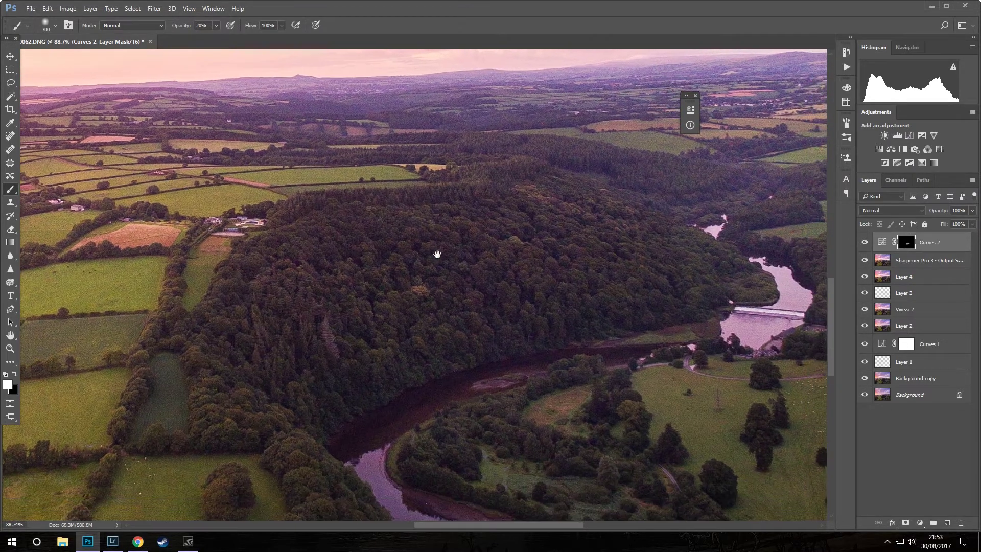
pyautogui.moveTo(274, 324); pyautogui.dragTo(286, 153)
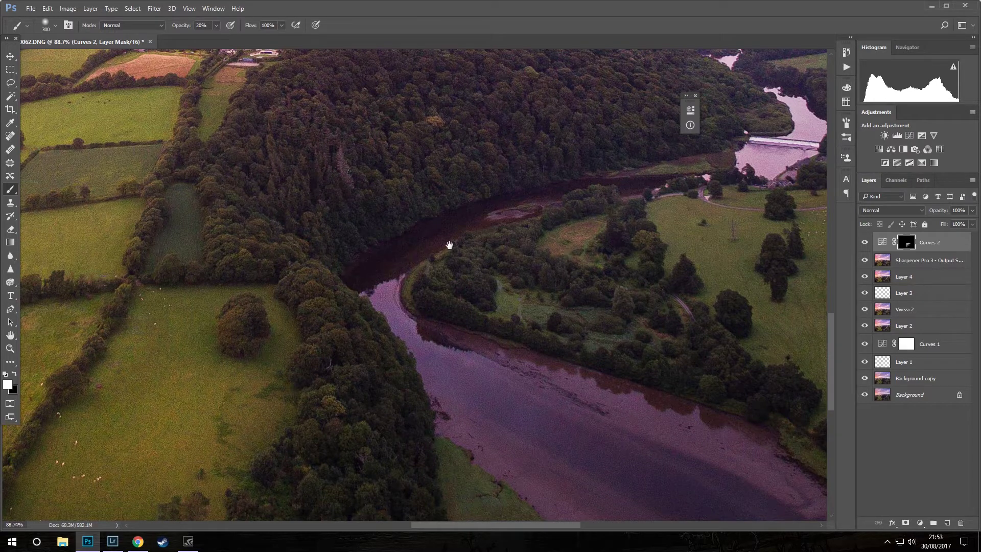
pyautogui.moveTo(371, 304); pyautogui.dragTo(262, 34)
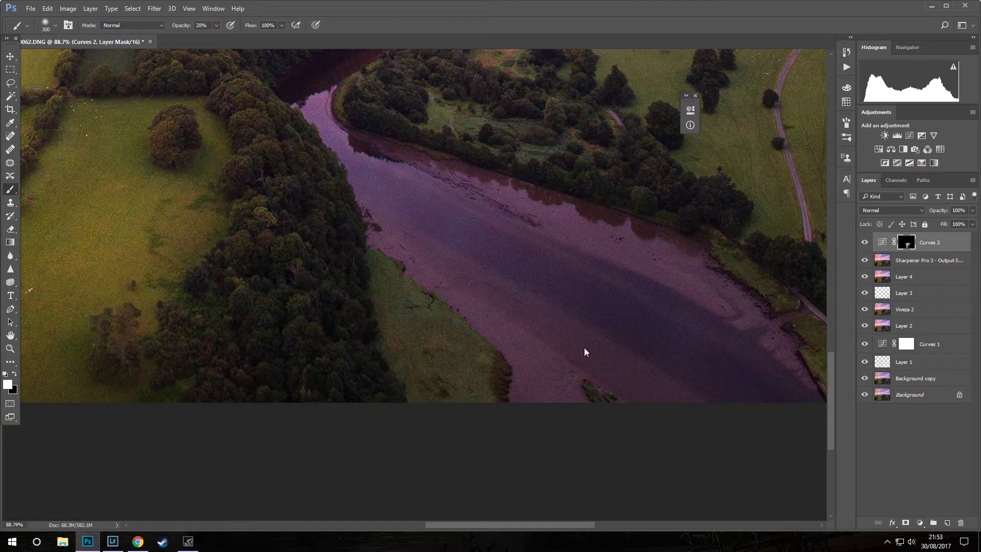
pyautogui.moveTo(402, 125); pyautogui.dragTo(237, 208)
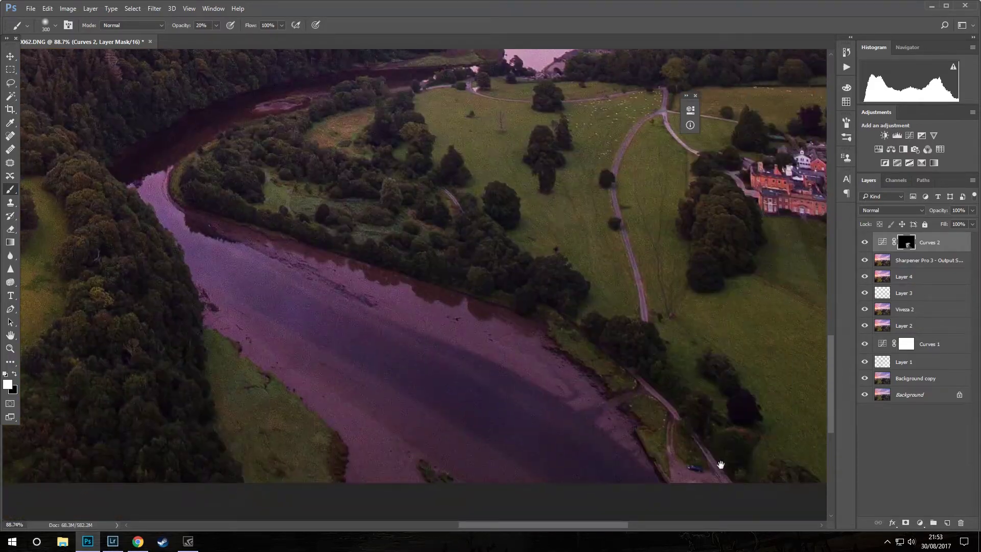
pyautogui.moveTo(347, 182); pyautogui.dragTo(252, 283)
pyautogui.moveTo(673, 160); pyautogui.dragTo(309, 280)
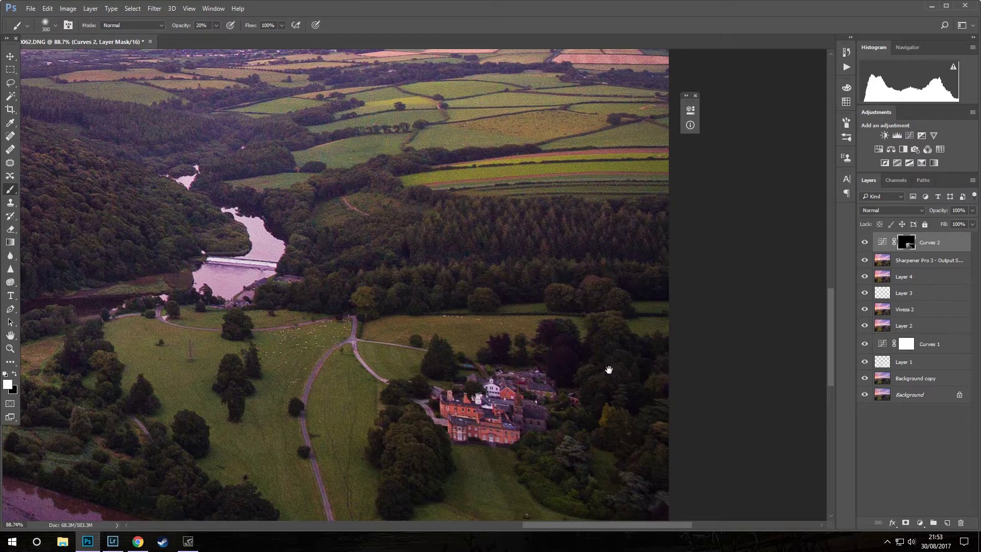
pyautogui.moveTo(253, 165); pyautogui.dragTo(513, 255)
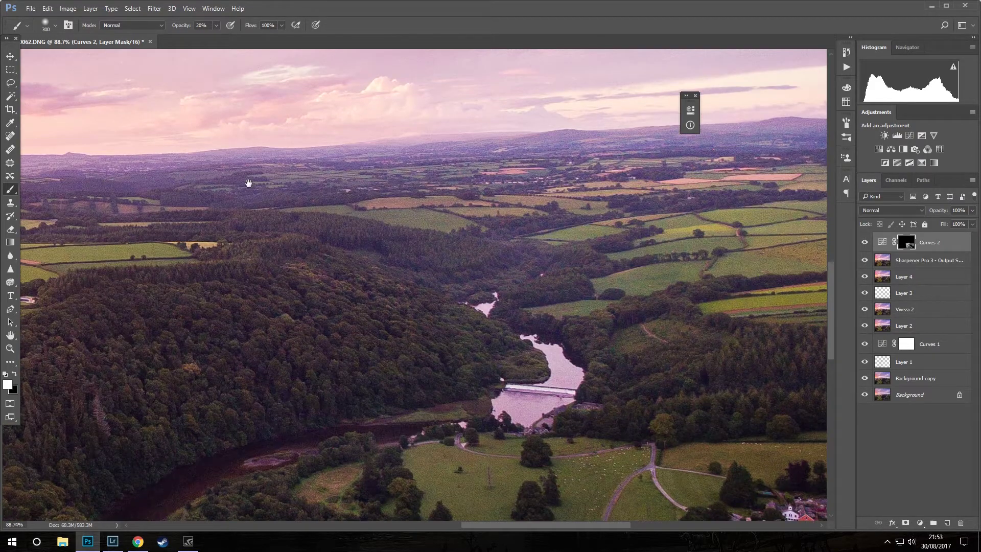
pyautogui.scroll(-1, 244, 406)
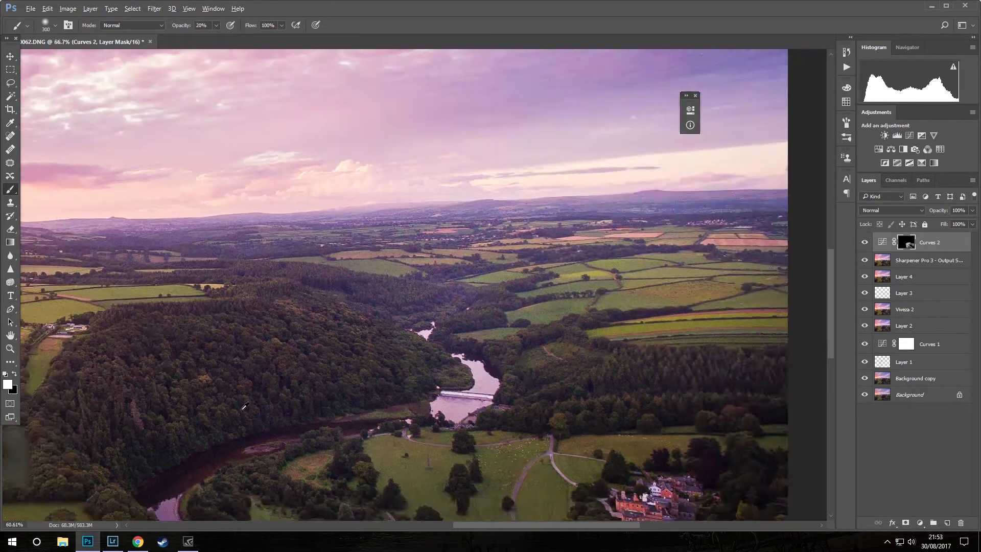
pyautogui.scroll(-4, 244, 406)
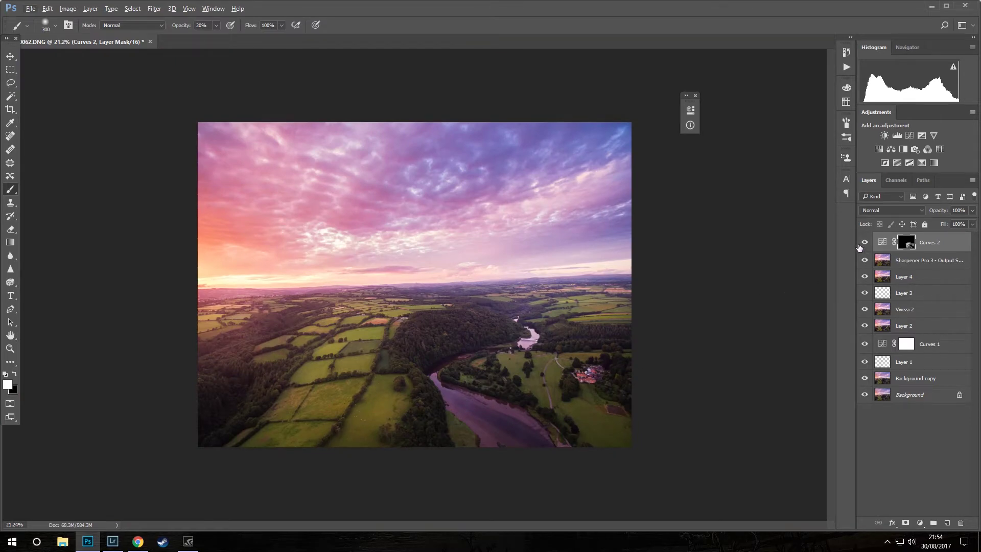
# Toggle Curves 2 off and on while zoomed to compare the darkening
pyautogui.click(864, 242)
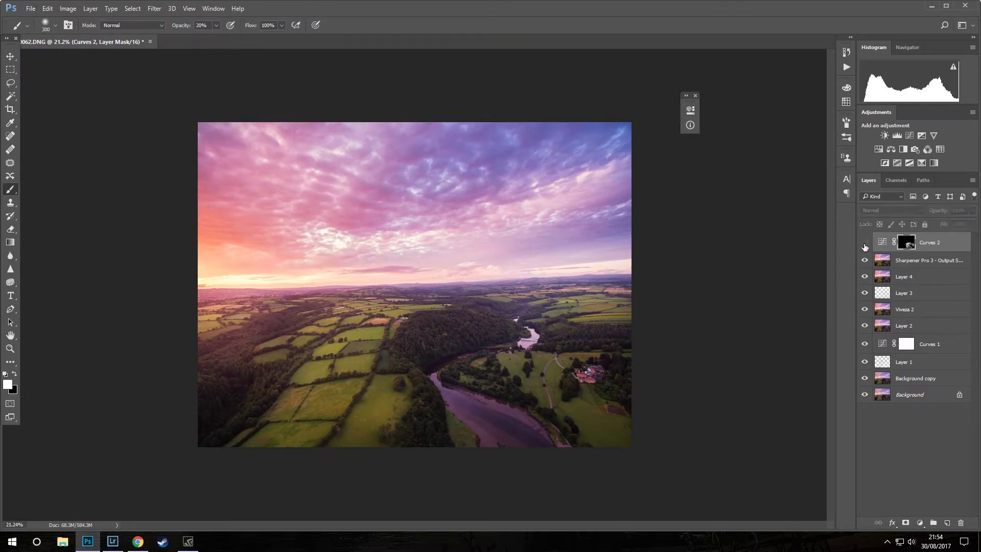
pyautogui.click(864, 242)
pyautogui.scroll(2, 567, 312)
pyautogui.scroll(3, 567, 313)
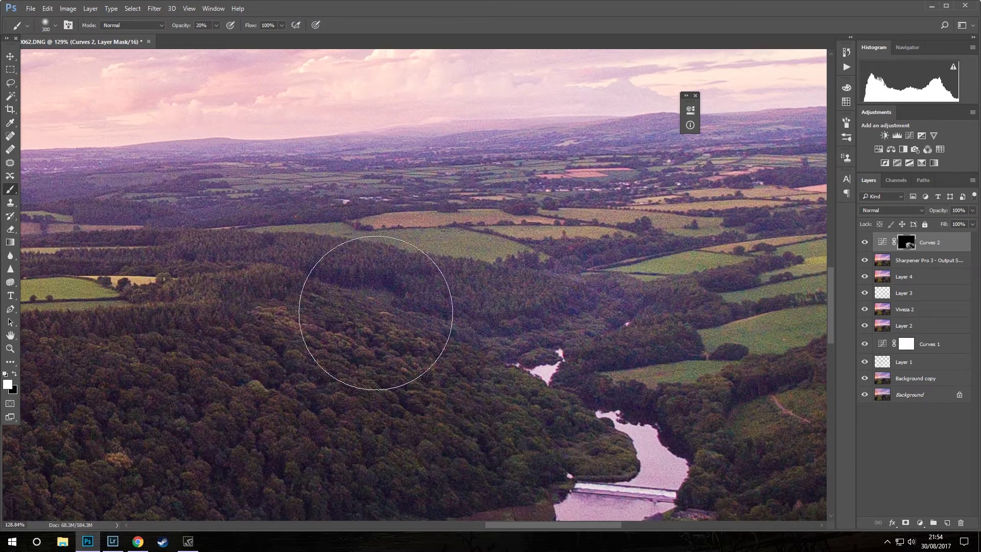
pyautogui.click(865, 242)
pyautogui.click(864, 242)
pyautogui.click(864, 242)
pyautogui.scroll(-2, 280, 322)
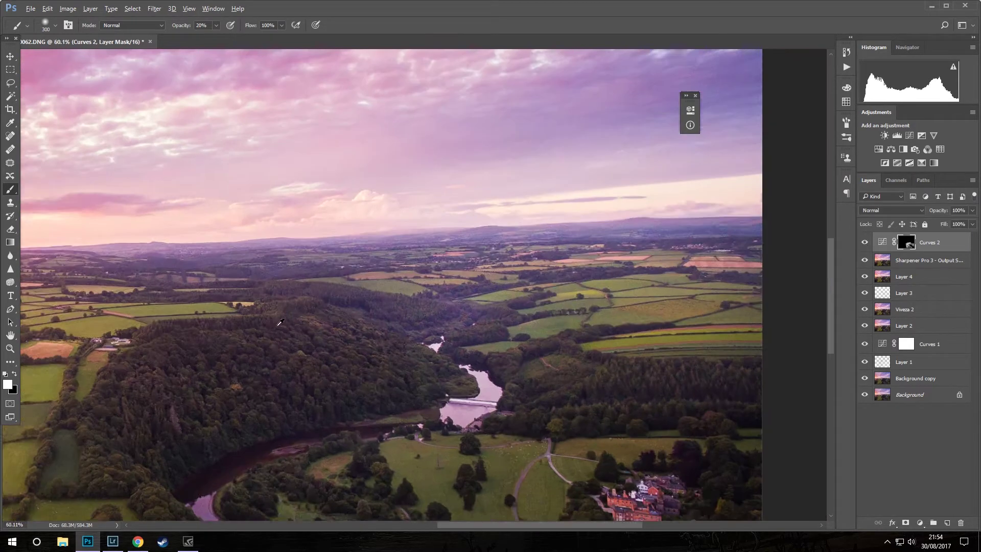
pyautogui.scroll(-3, 280, 322)
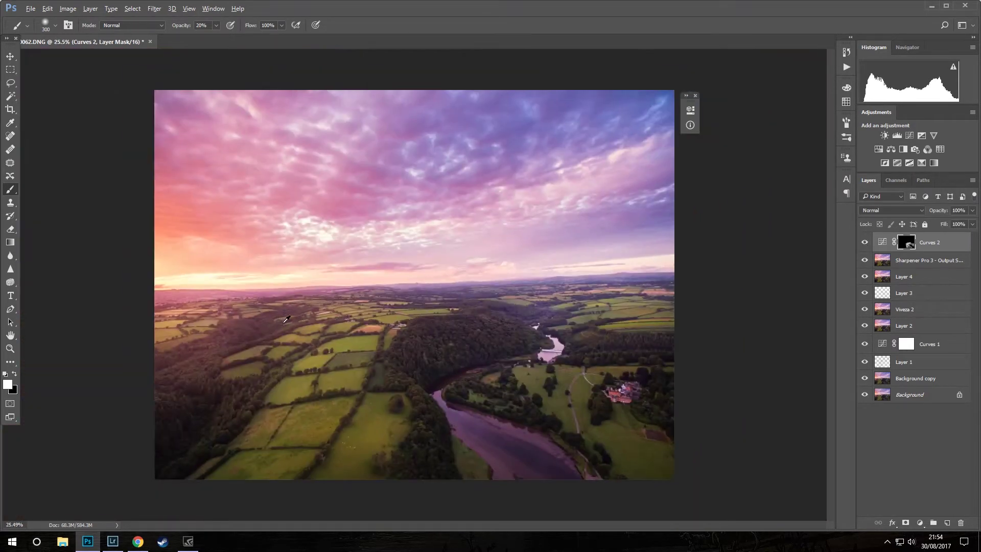
# Compare Curves 2 on the whole photo, then add an empty Layer 5 above it
pyautogui.click(864, 244)
pyautogui.scroll(1, 616, 343)
pyautogui.scroll(1, 614, 341)
pyautogui.scroll(1, 588, 337)
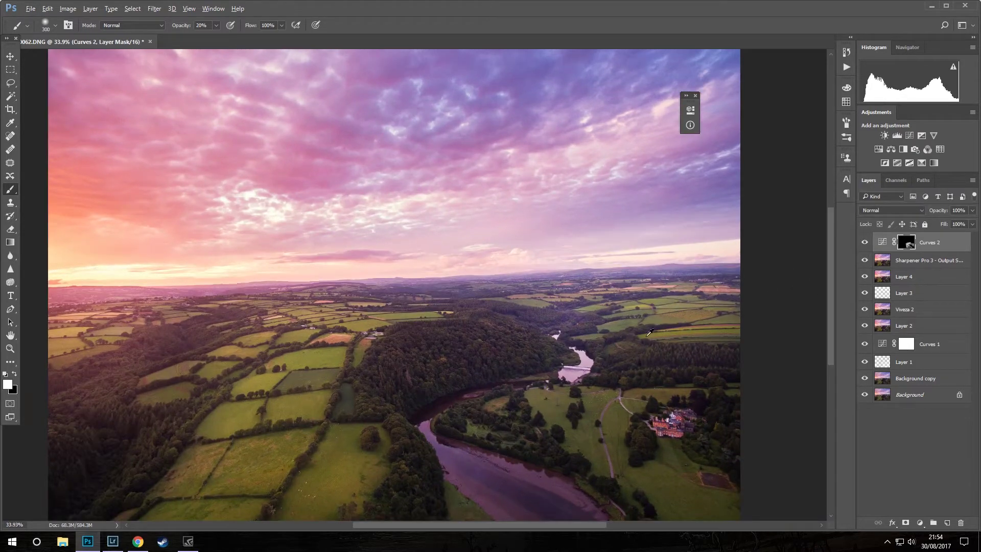
pyautogui.scroll(4, 537, 329)
pyautogui.scroll(4, 497, 324)
pyautogui.scroll(2, 496, 322)
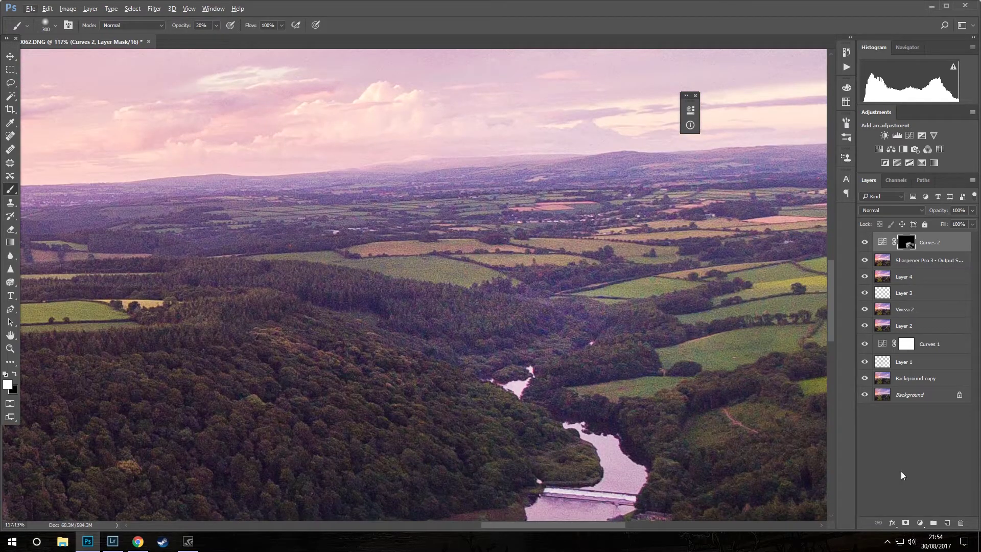
pyautogui.click(946, 523)
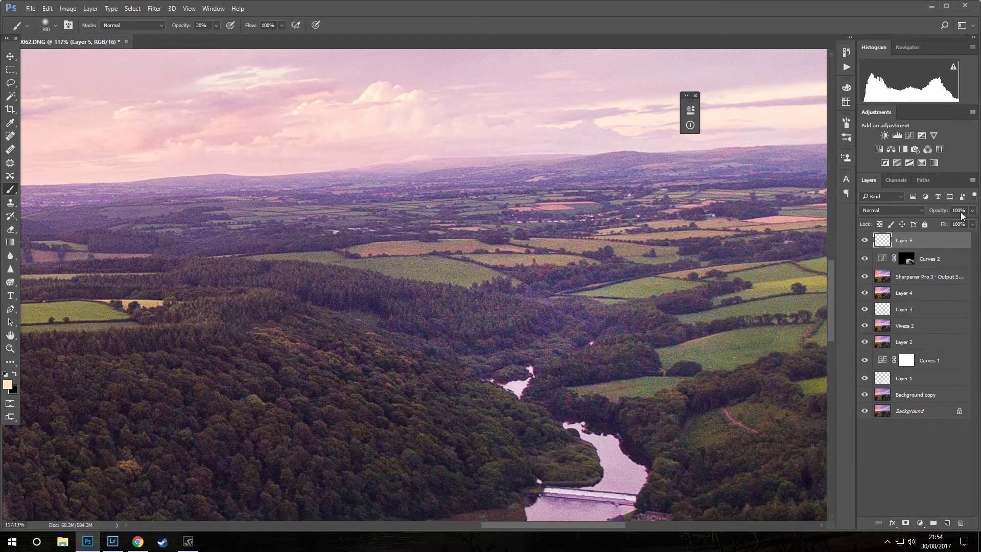
pyautogui.click(905, 208)
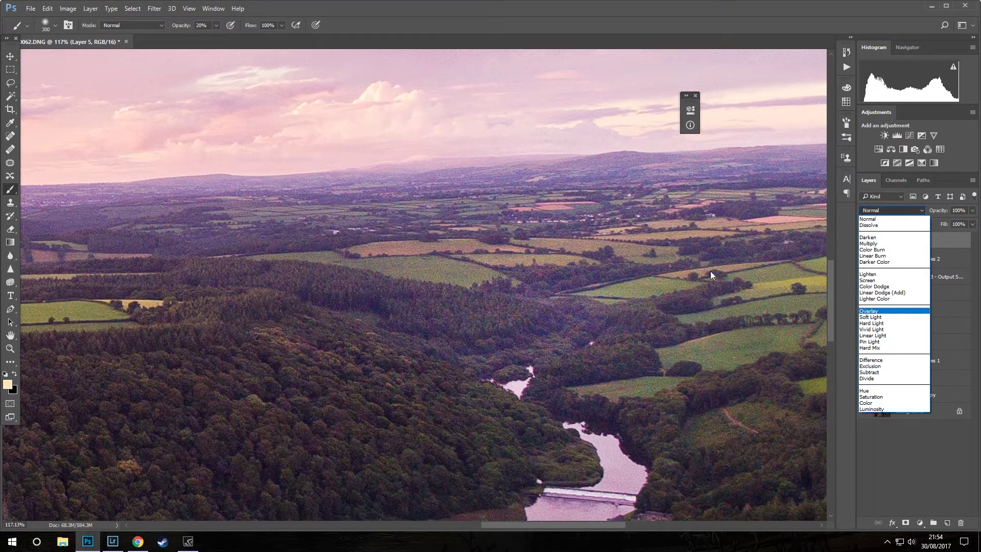
# Set Layer 5 to Overlay and paint black at 3% opacity over the central forest
pyautogui.press('Down')
pyautogui.press('Up')
pyautogui.press('Return')
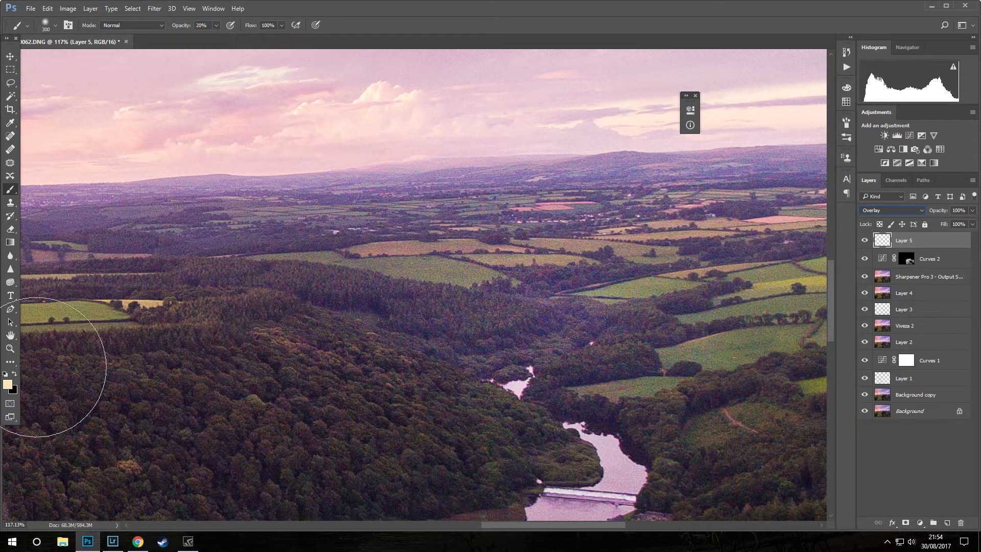
pyautogui.click(14, 374)
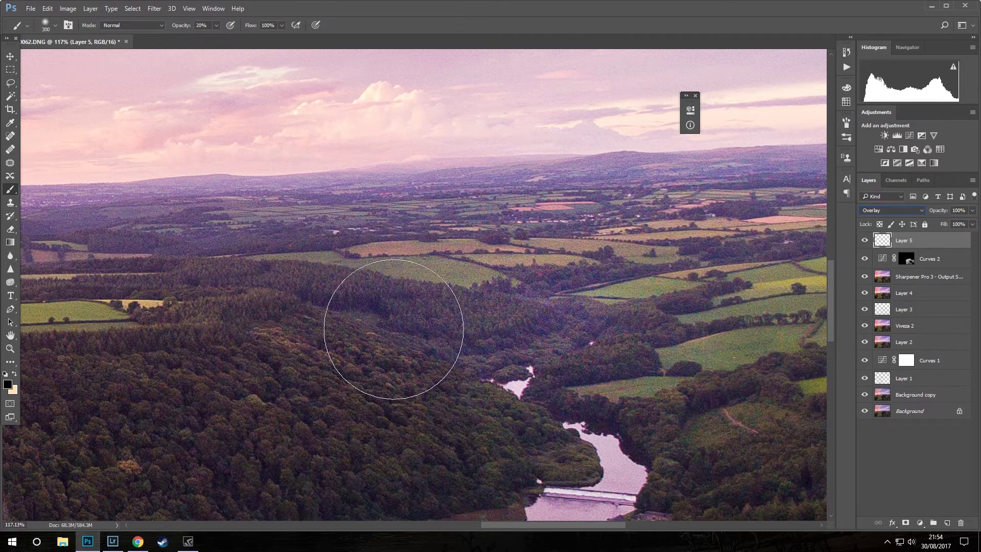
pyautogui.moveTo(182, 26); pyautogui.dragTo(146, 26)
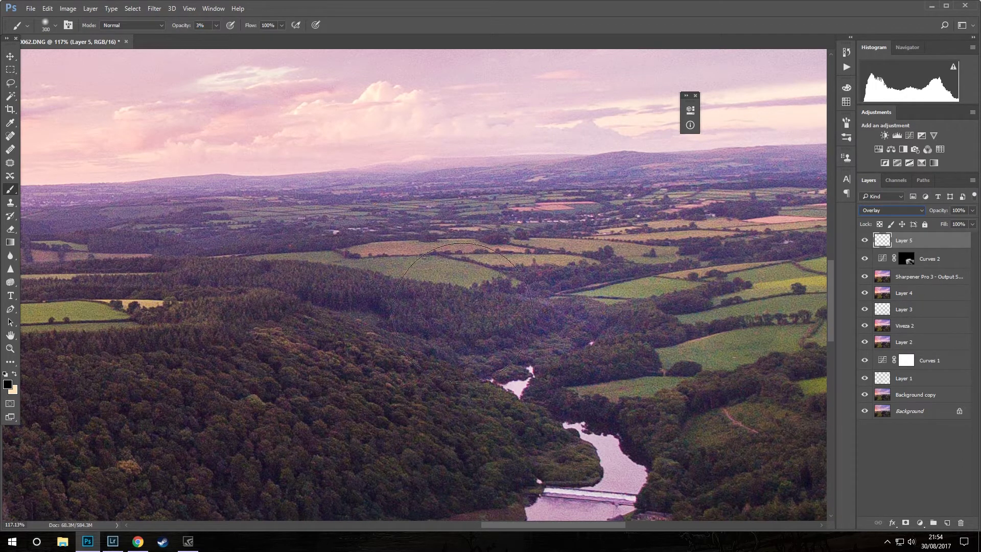
pyautogui.moveTo(486, 329); pyautogui.dragTo(581, 323)
pyautogui.press('[')
pyautogui.press('[')
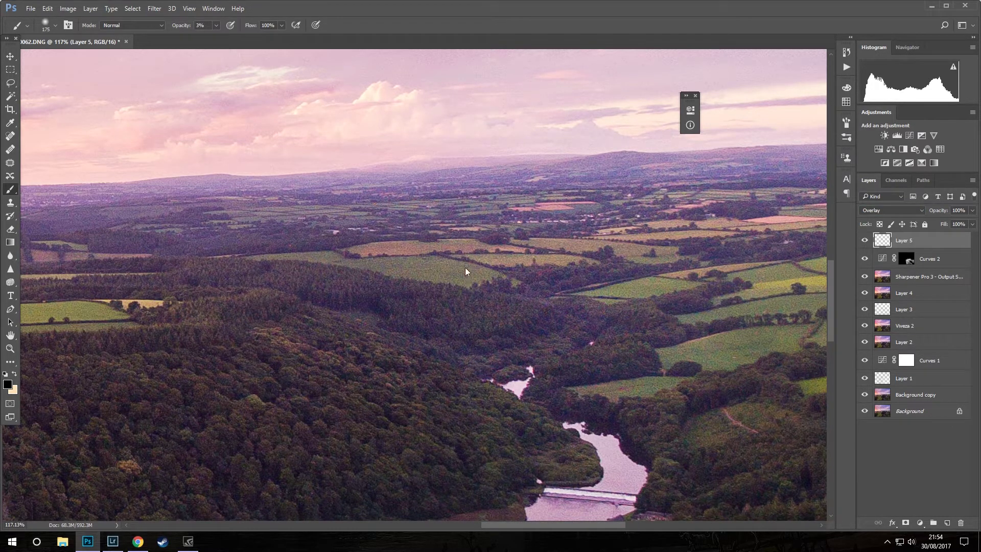
pyautogui.hotkey('ctrl', '0')
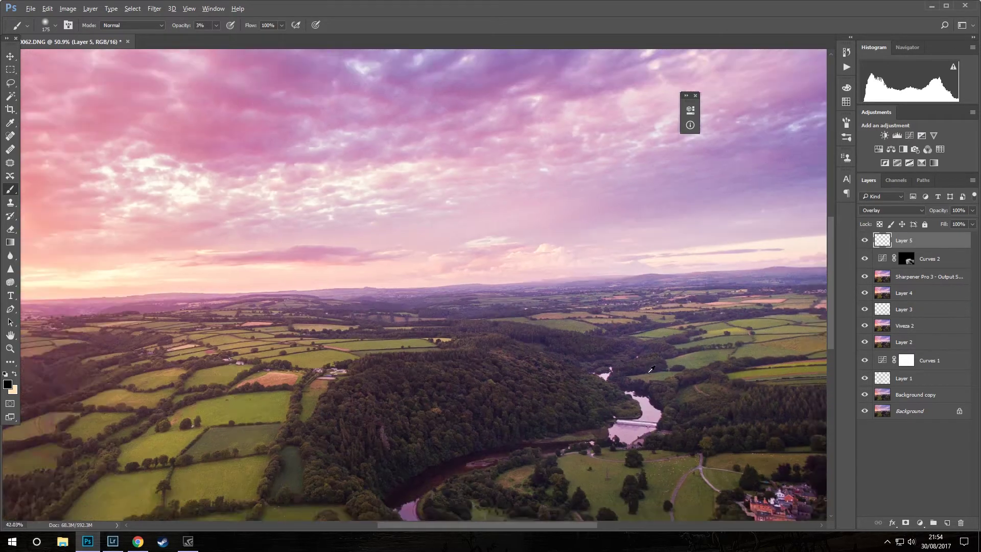
pyautogui.click(866, 241)
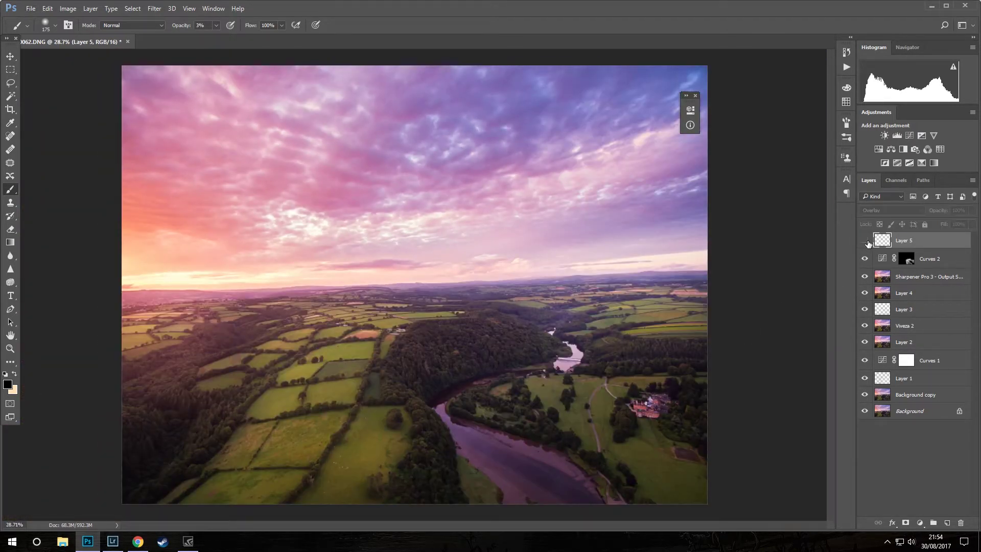
pyautogui.click(865, 240)
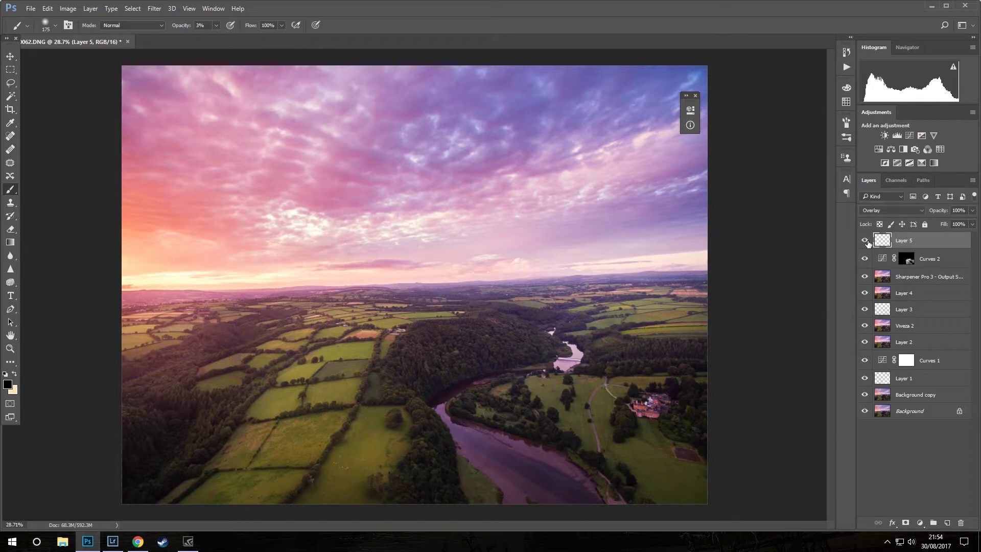
pyautogui.click(865, 241)
pyautogui.click(865, 240)
pyautogui.click(864, 241)
pyautogui.click(865, 240)
pyautogui.click(864, 240)
pyautogui.click(864, 240)
pyautogui.scroll(3, 434, 280)
pyautogui.scroll(3, 418, 293)
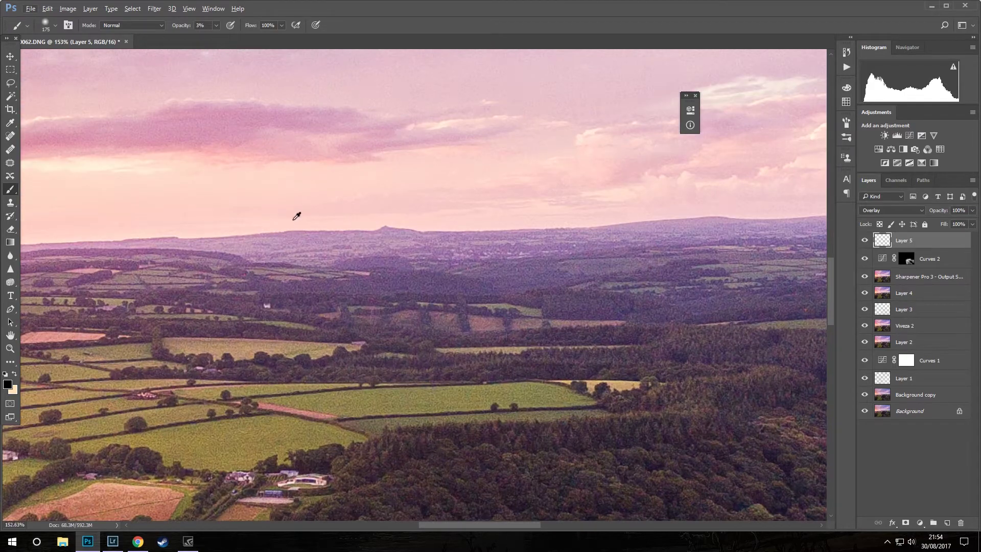
pyautogui.moveTo(656, 235); pyautogui.dragTo(368, 300)
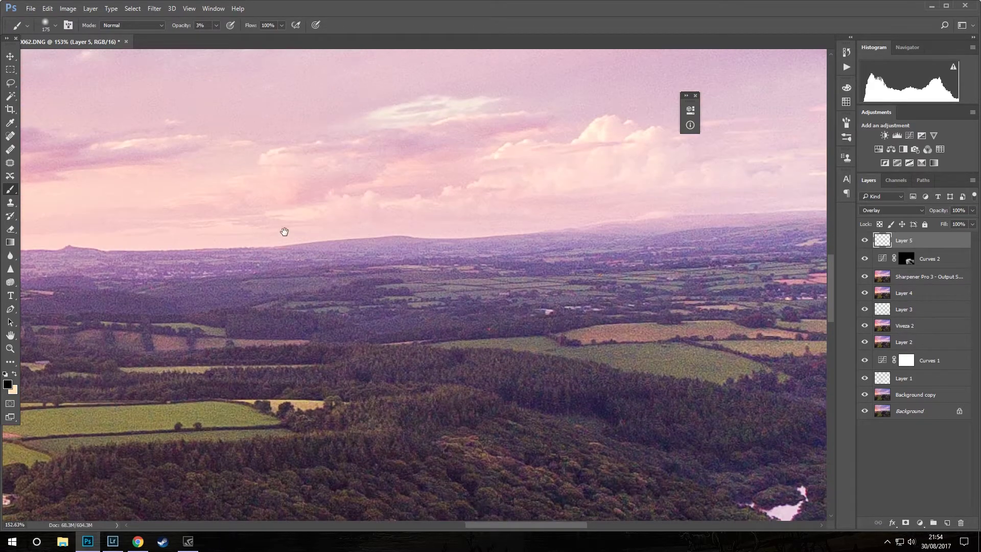
pyautogui.moveTo(582, 287); pyautogui.dragTo(275, 245)
pyautogui.moveTo(664, 275); pyautogui.dragTo(317, 274)
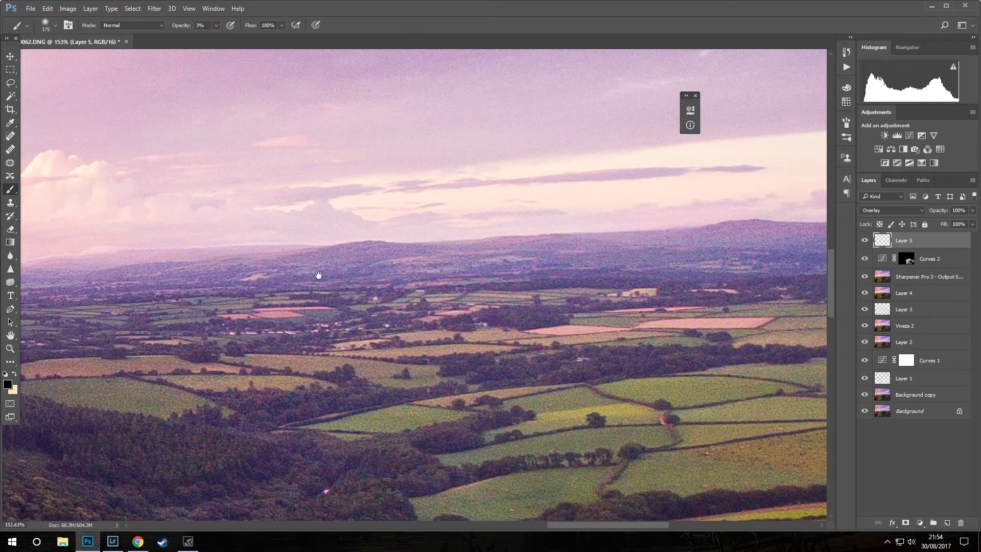
pyautogui.moveTo(717, 260); pyautogui.dragTo(327, 274)
pyautogui.scroll(-1, 357, 268)
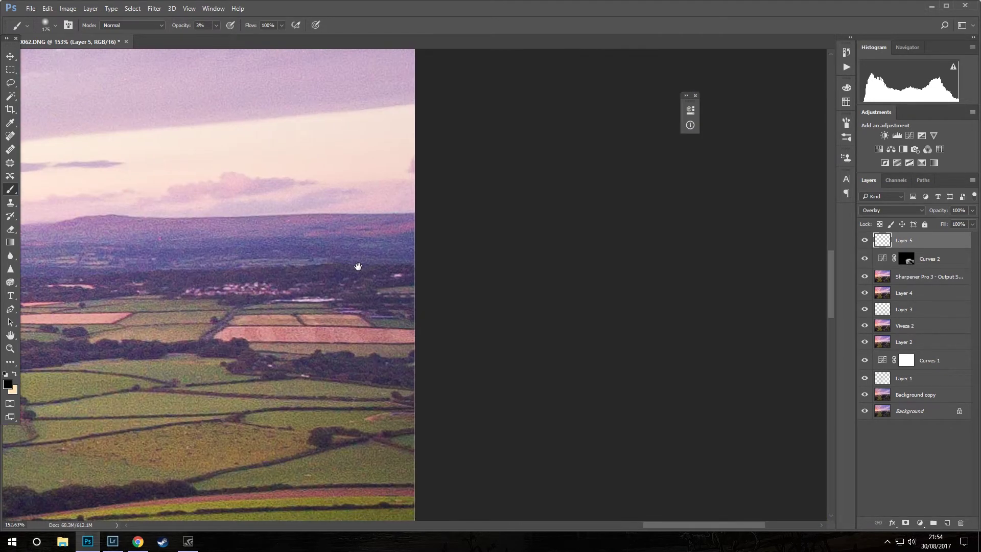
pyautogui.scroll(-1, 497, 265)
pyautogui.scroll(-3, 496, 265)
pyautogui.scroll(-1, 398, 263)
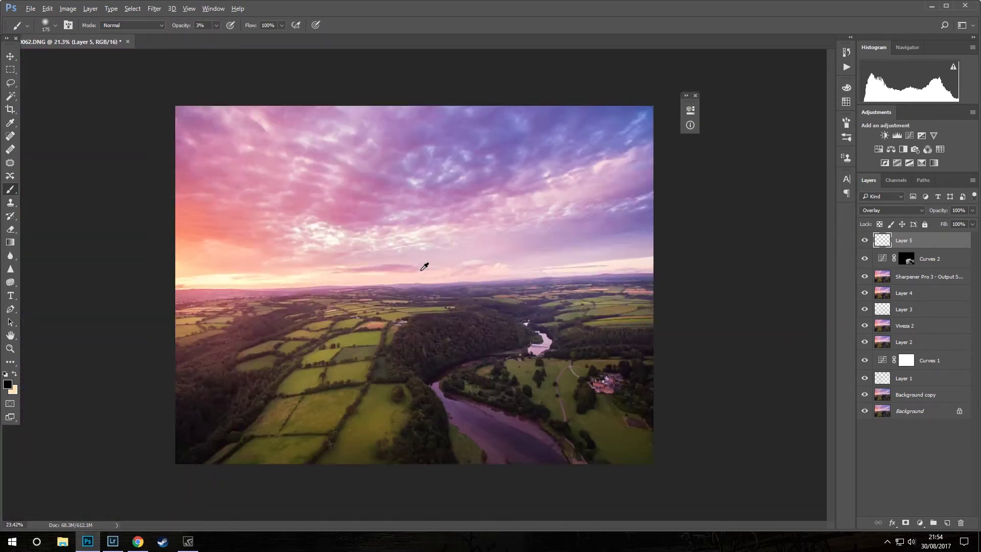
pyautogui.scroll(1, 422, 265)
pyautogui.scroll(2, 393, 281)
pyautogui.scroll(1, 514, 267)
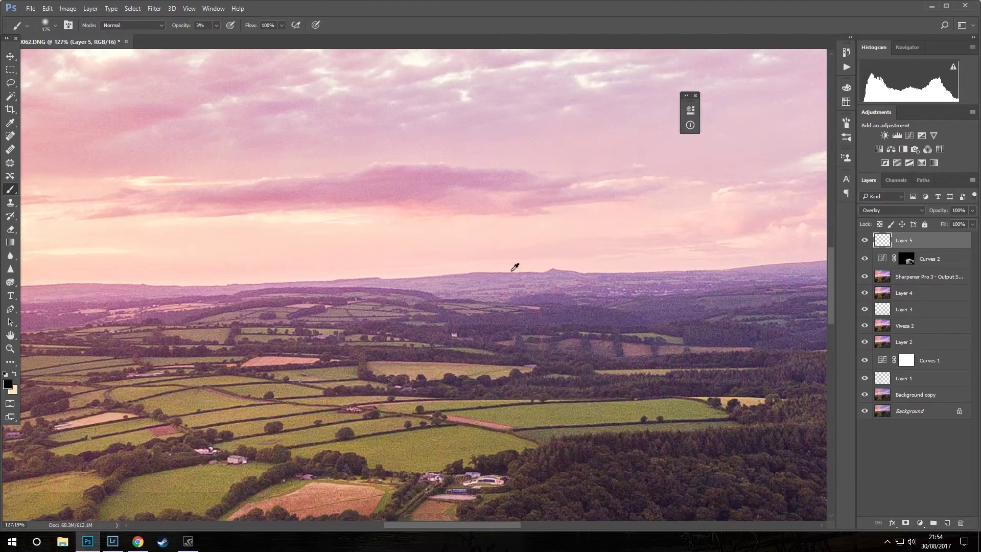
pyautogui.scroll(-1, 307, 286)
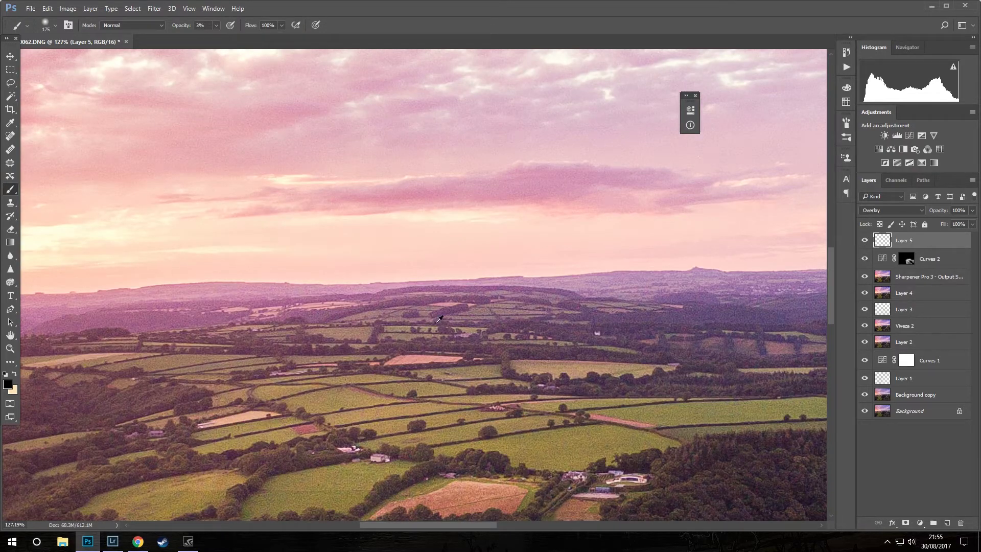
pyautogui.scroll(-2, 441, 318)
pyautogui.scroll(-1, 440, 318)
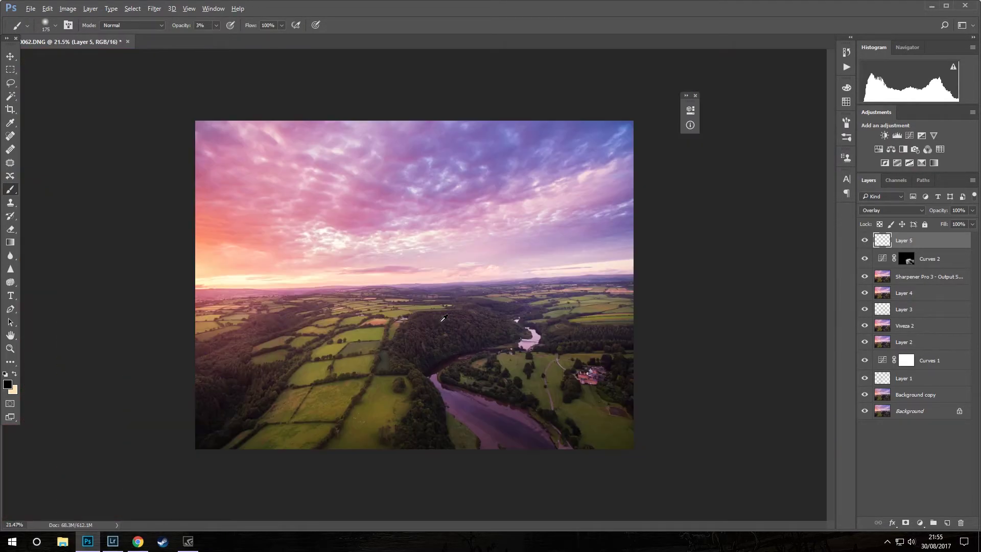
pyautogui.click(865, 240)
pyautogui.click(864, 240)
pyautogui.click(864, 240)
pyautogui.click(864, 241)
# Rotate the crop slightly to level the horizon, then commit the trimmed image
pyautogui.click(10, 108)
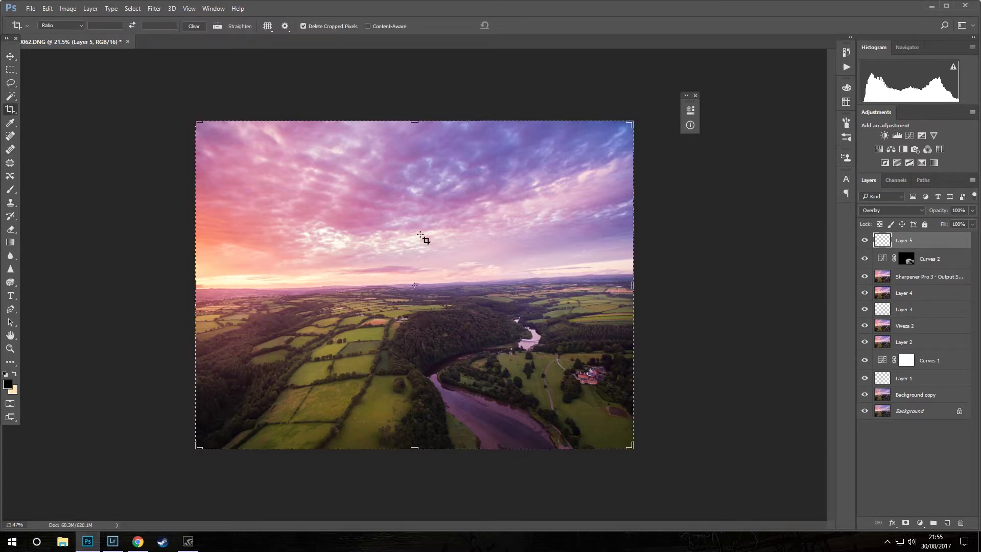
pyautogui.moveTo(421, 107); pyautogui.dragTo(428, 111)
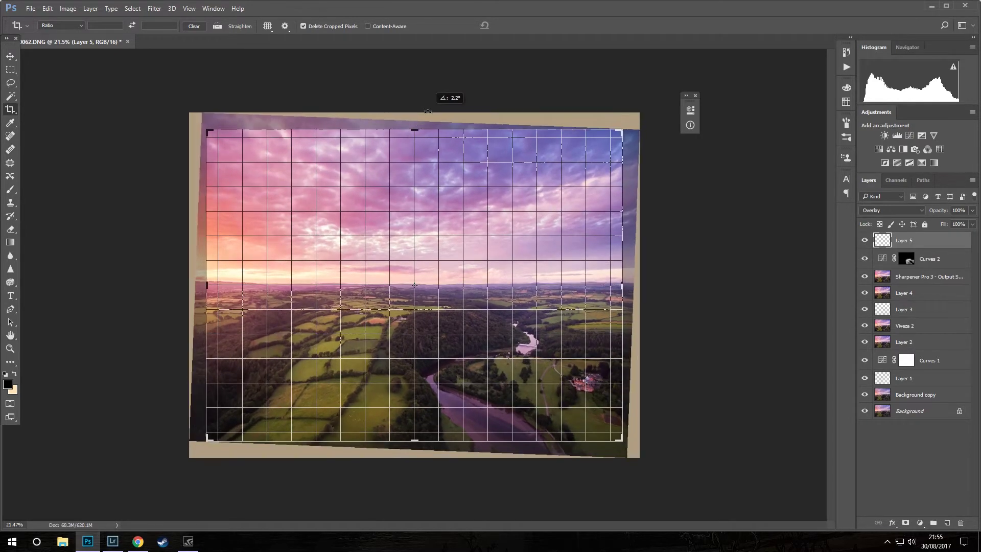
pyautogui.moveTo(428, 111); pyautogui.dragTo(424, 111)
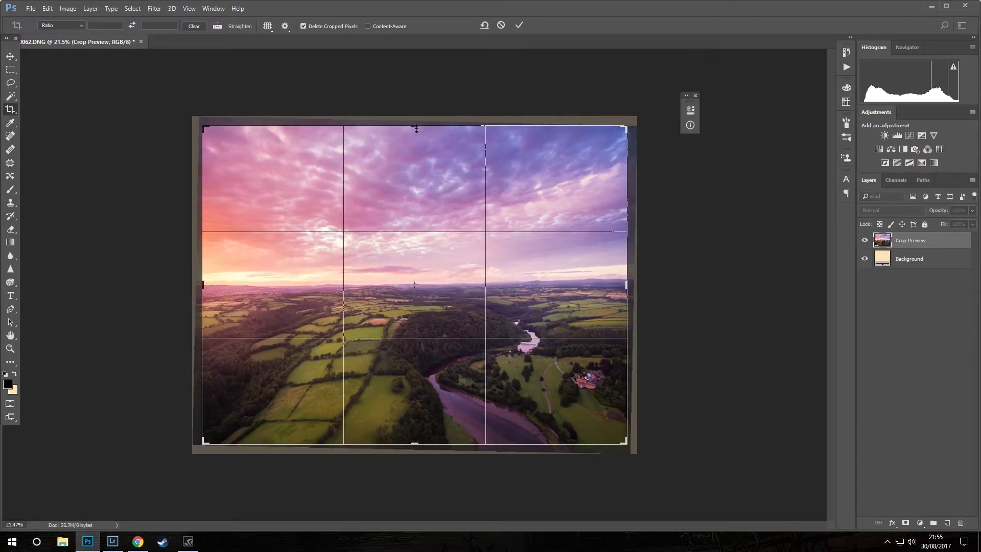
pyautogui.press('Return')
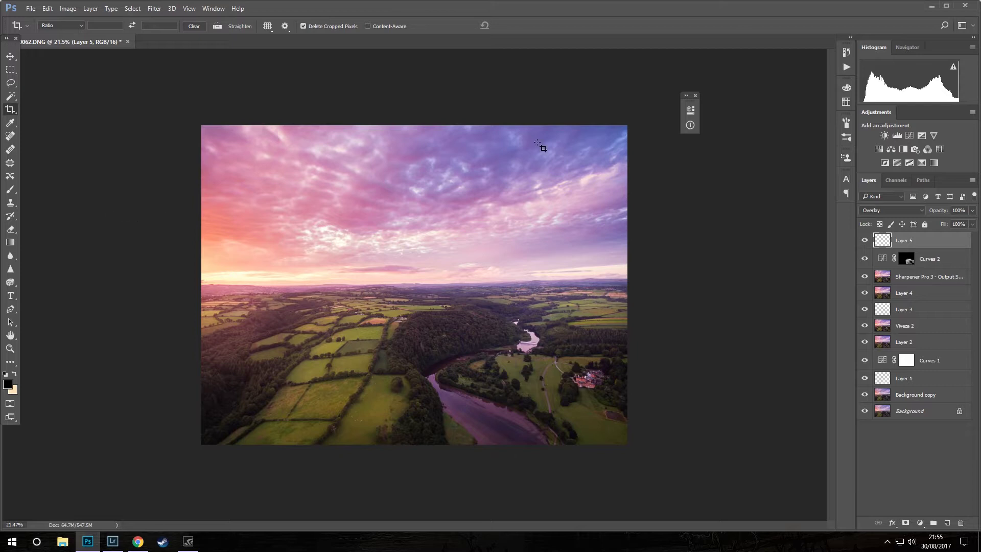
# Stamp all visible layers into a new Layer 6 at the top of the stack
pyautogui.click(688, 97)
pyautogui.click(861, 96)
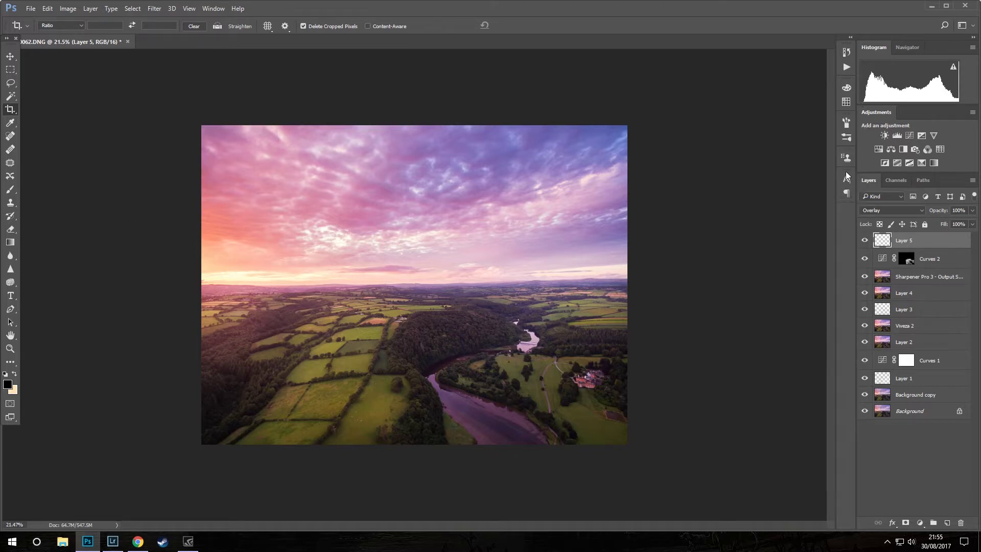
pyautogui.scroll(-2, 413, 284)
pyautogui.scroll(3, 343, 280)
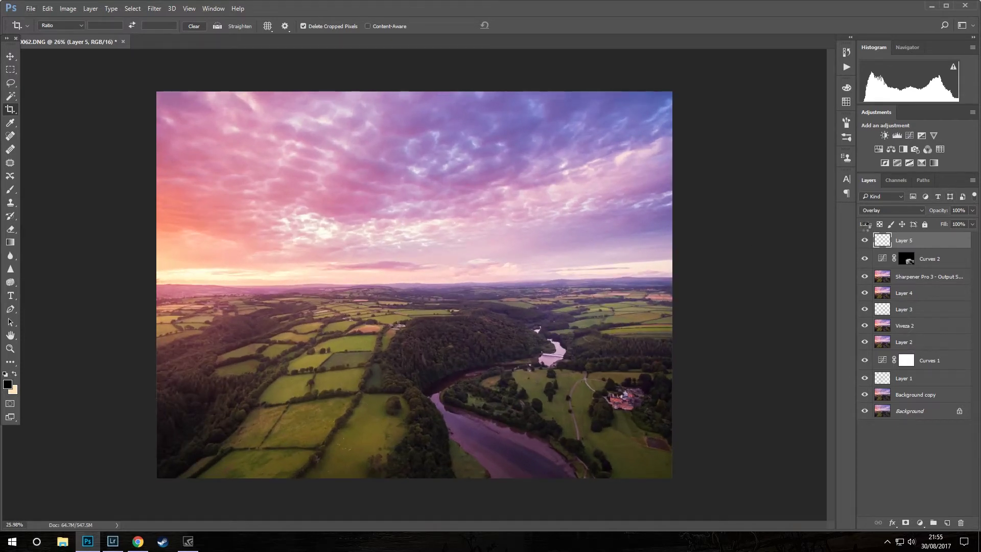
pyautogui.hotkey('ctrl', 'shift', 'alt', 'e')
# Hide and restore the lower layers and toggle Layer 6 to compare before and after
pyautogui.moveTo(864, 256); pyautogui.dragTo(859, 404)
pyautogui.click(864, 411)
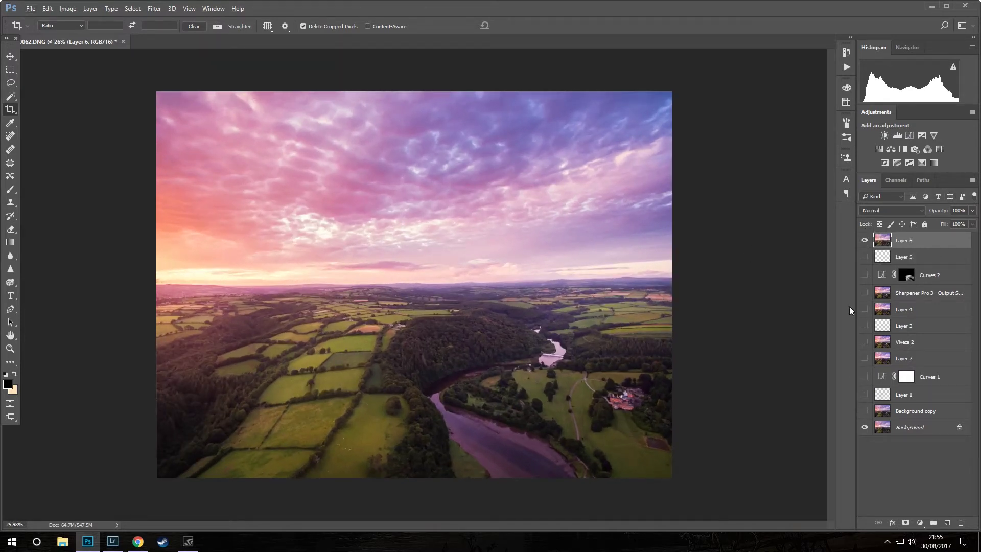
pyautogui.click(865, 240)
pyautogui.click(865, 240)
pyautogui.click(864, 241)
pyautogui.click(865, 241)
pyautogui.moveTo(865, 259); pyautogui.dragTo(862, 410)
# Pick a 1000-pixel brush, compare the sky with Layer 6, and swap colours
pyautogui.click(11, 189)
pyautogui.scroll(-1, 102, 177)
pyautogui.press(']')
pyautogui.press(']')
pyautogui.press(']')
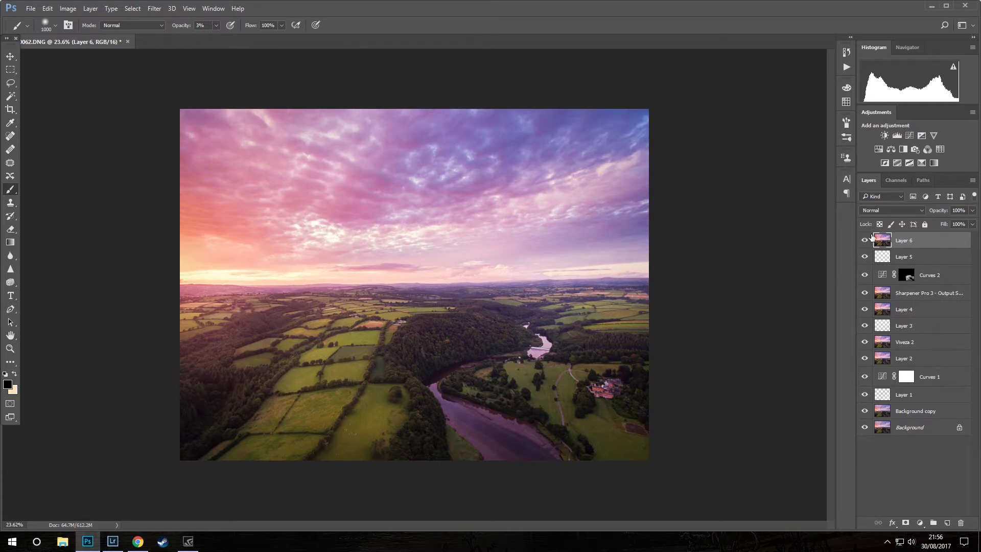
pyautogui.click(865, 240)
pyautogui.click(865, 240)
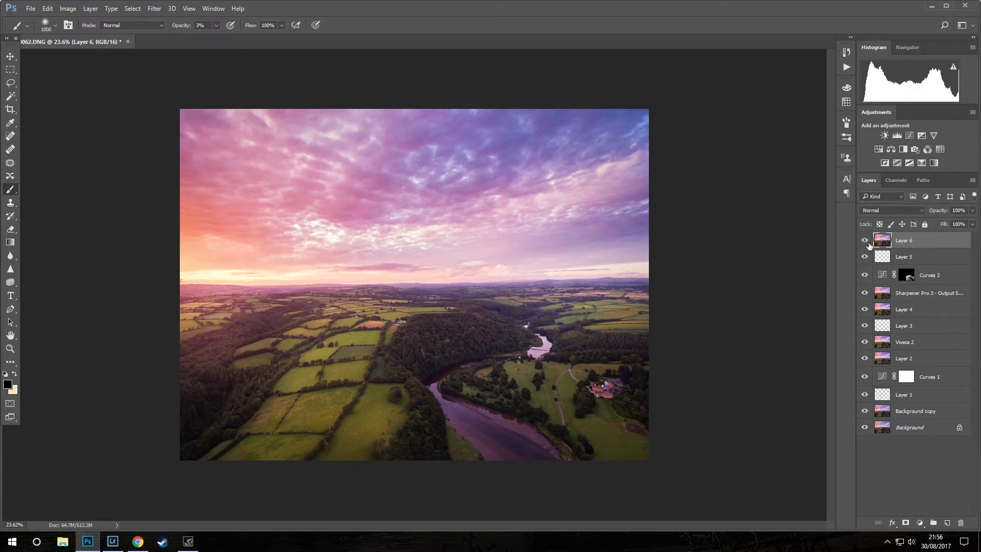
pyautogui.click(869, 245)
pyautogui.press('x')
# Add a Color Balance 1 layer, nudging midtones toward blue and switching to Highlights
pyautogui.click(891, 149)
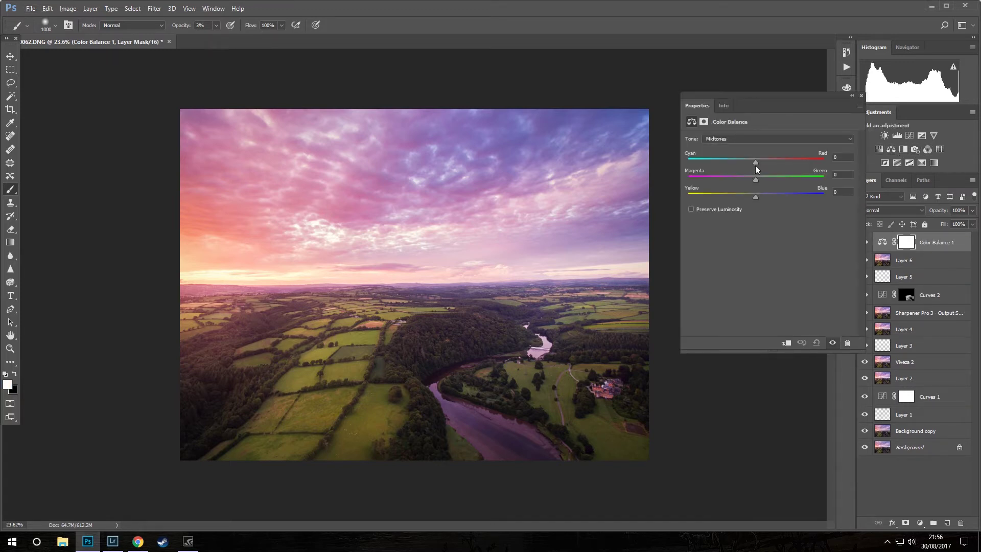
pyautogui.click(738, 139)
pyautogui.moveTo(755, 197); pyautogui.dragTo(757, 199)
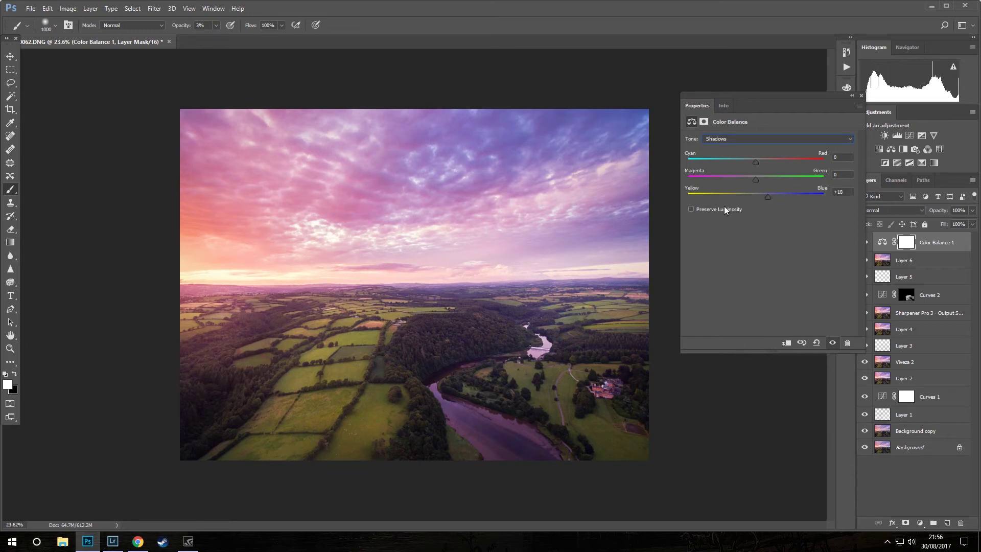
pyautogui.click(729, 139)
pyautogui.click(714, 162)
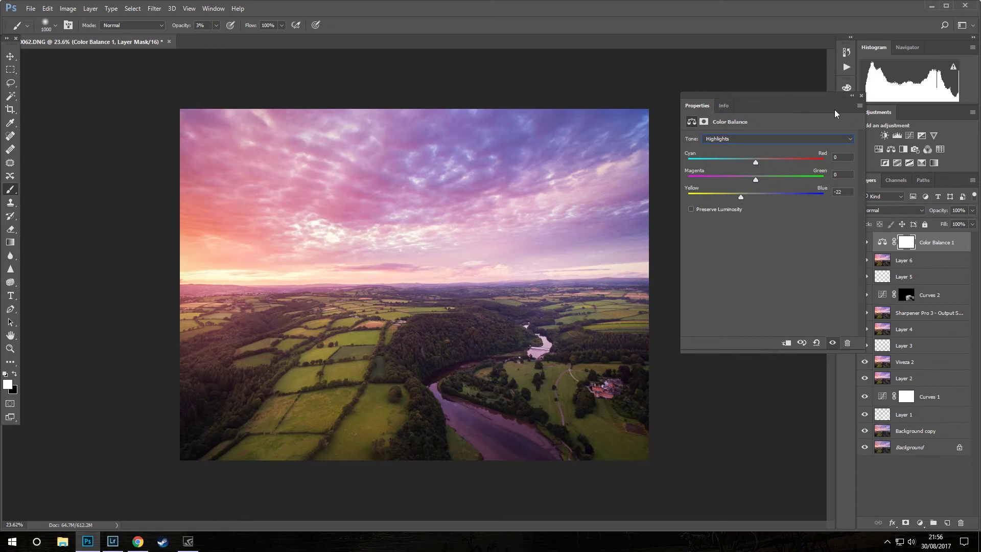
# Collapse the Color Balance properties and close the small floating panel
pyautogui.click(851, 96)
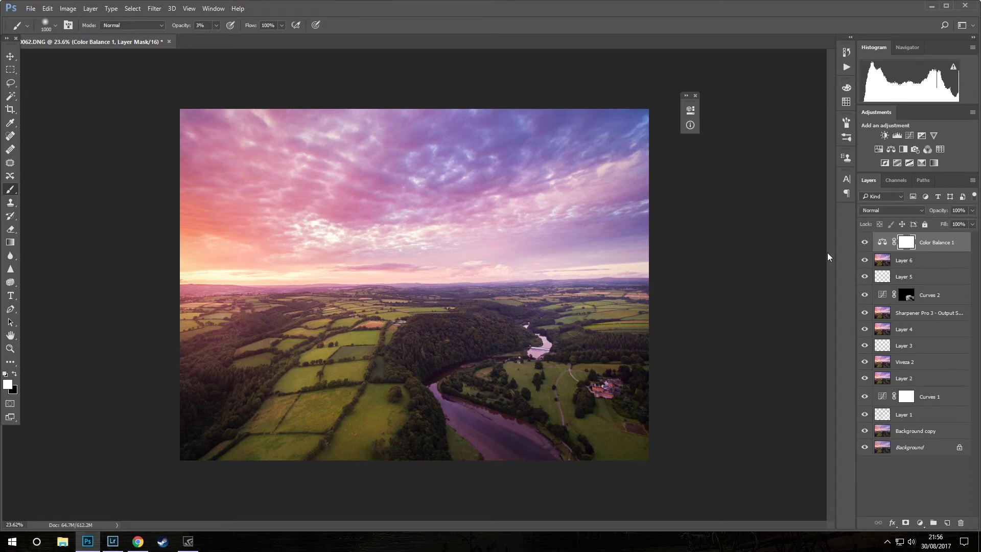
pyautogui.scroll(-1, 716, 215)
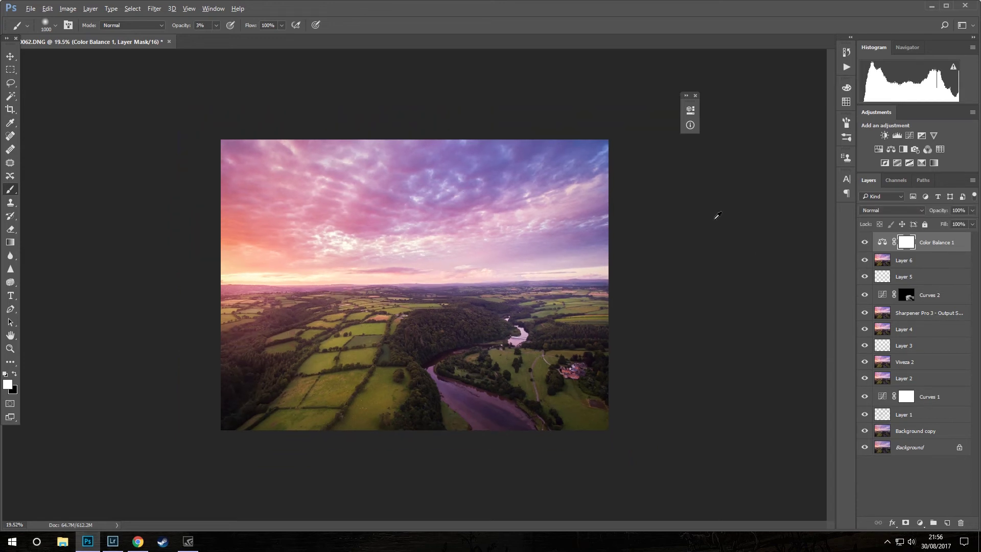
pyautogui.click(693, 95)
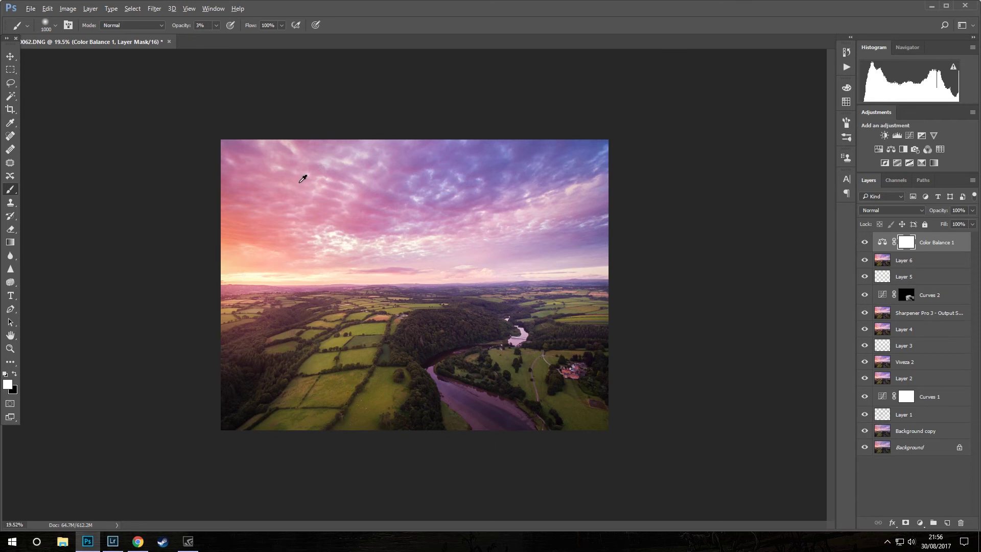
pyautogui.scroll(1, 302, 179)
pyautogui.scroll(1, 301, 179)
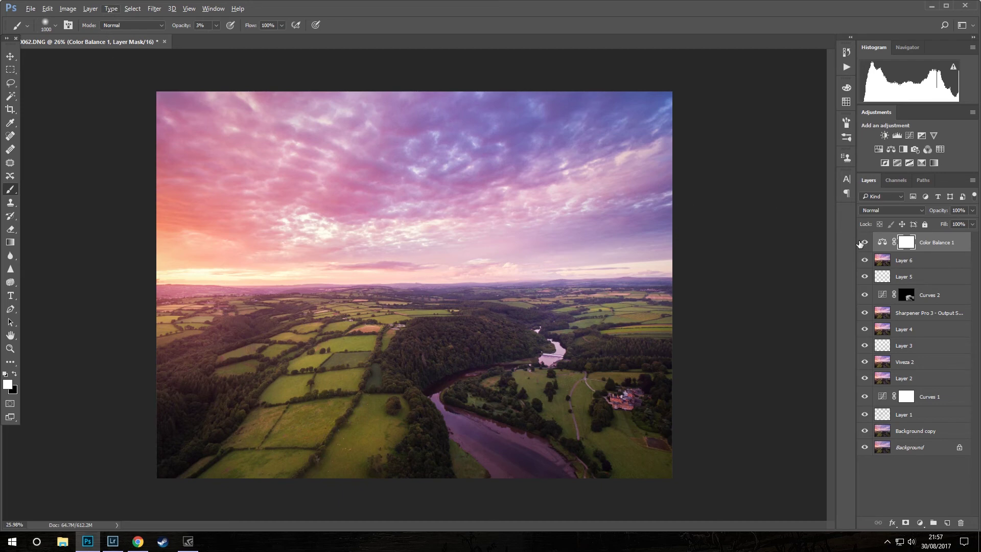
# View Lightroom's original Import in History, restore the latest edit, then return to Photoshop
pyautogui.click(112, 542)
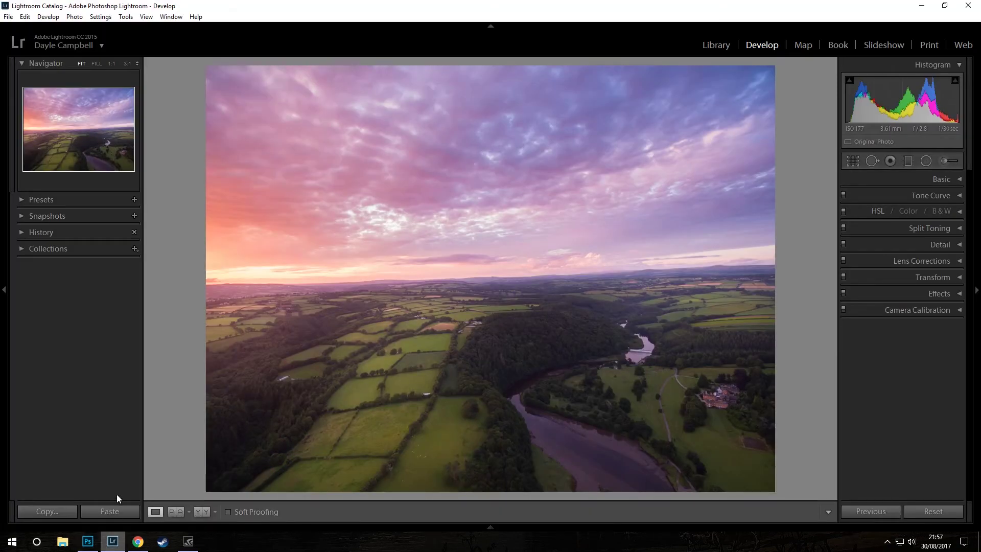
pyautogui.click(22, 228)
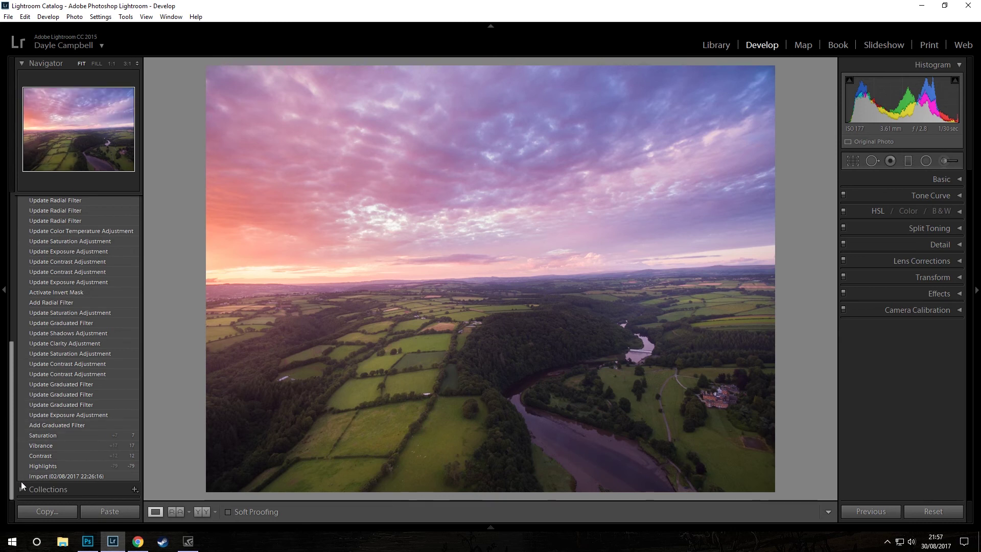
pyautogui.click(51, 475)
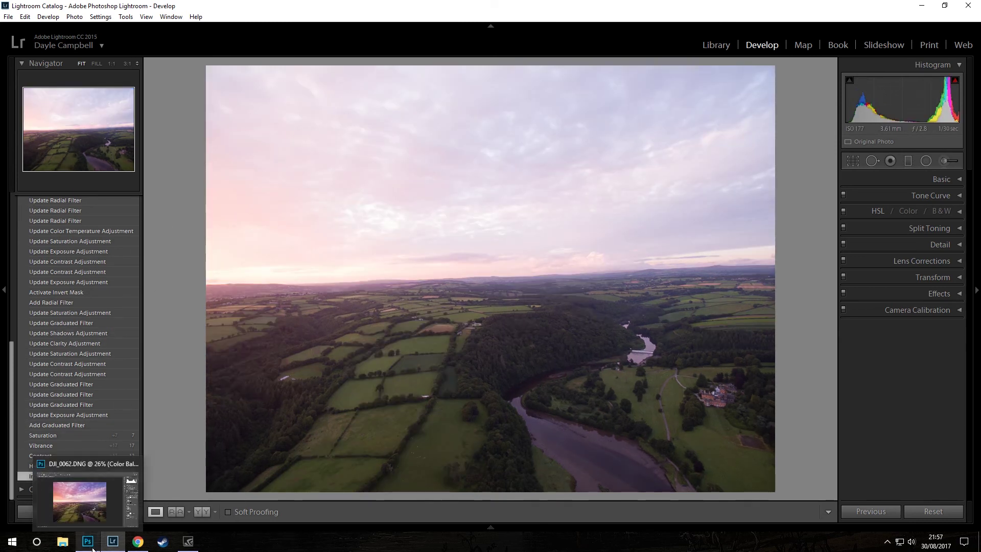
pyautogui.scroll(10, 78, 256)
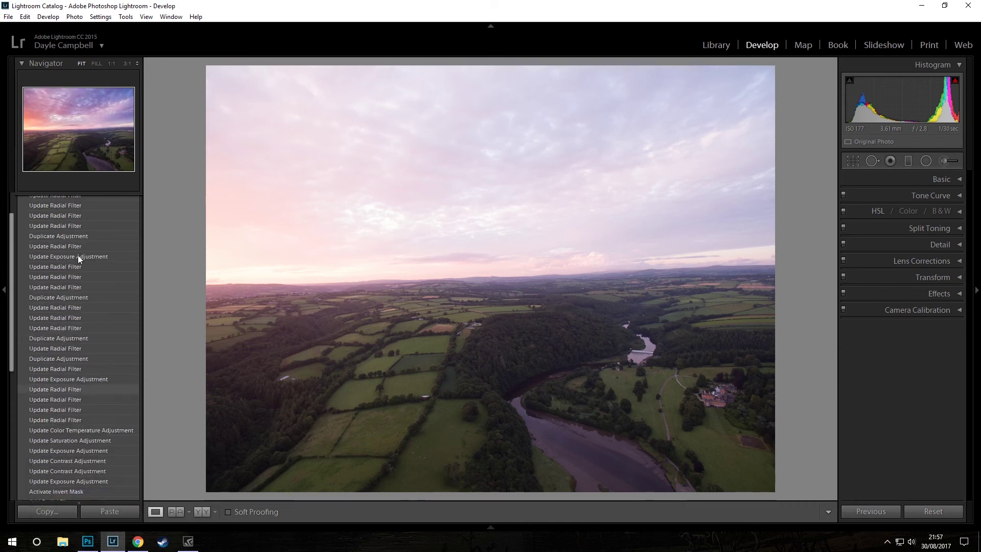
pyautogui.scroll(2, 63, 204)
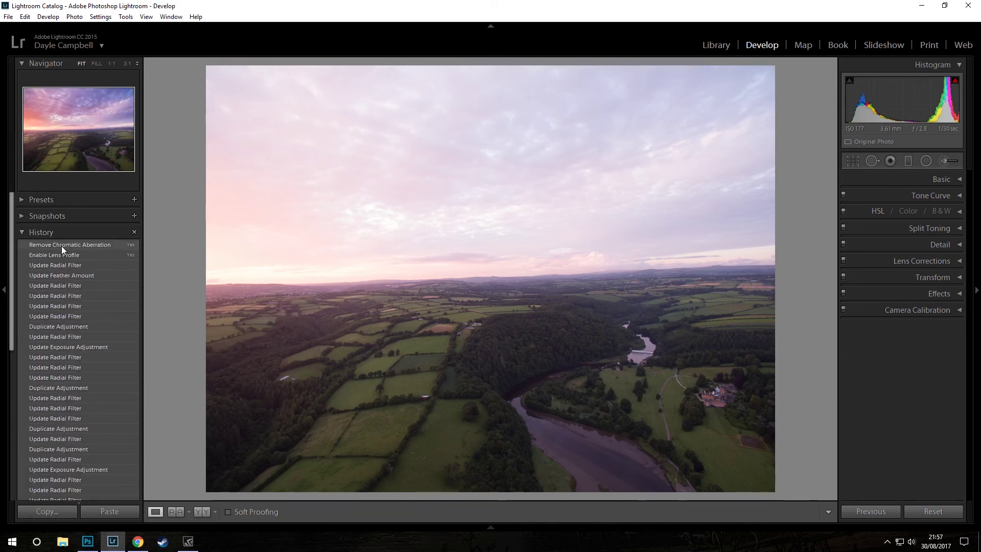
pyautogui.click(61, 246)
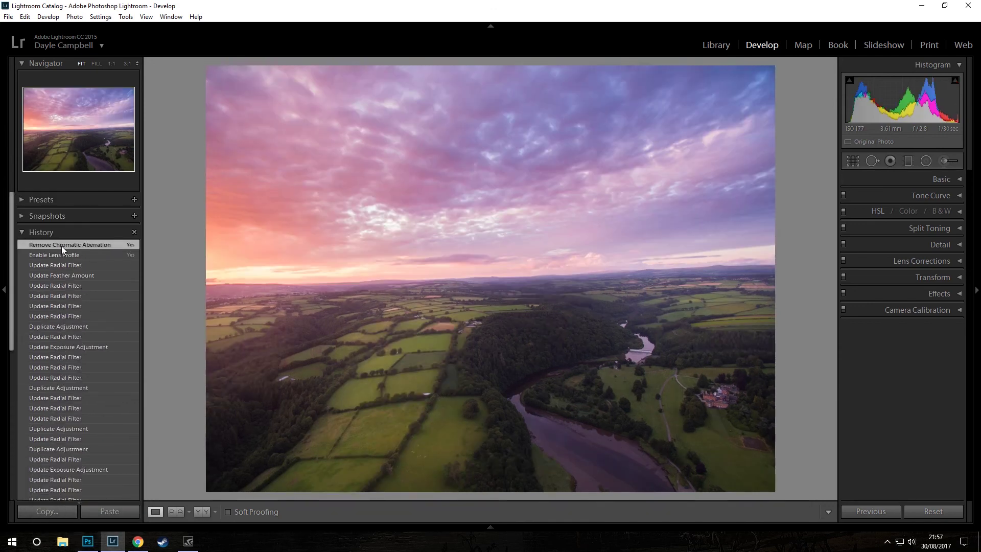
pyautogui.click(86, 543)
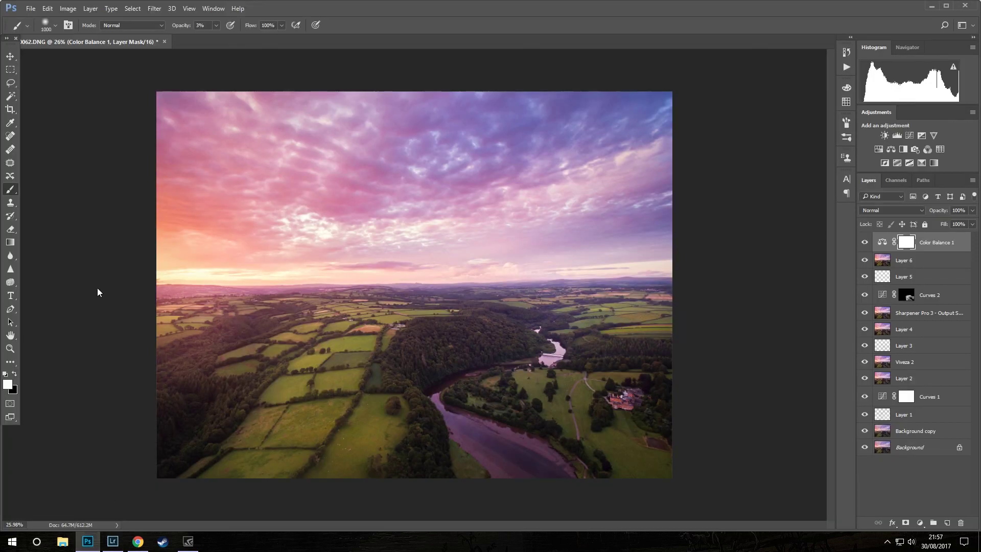